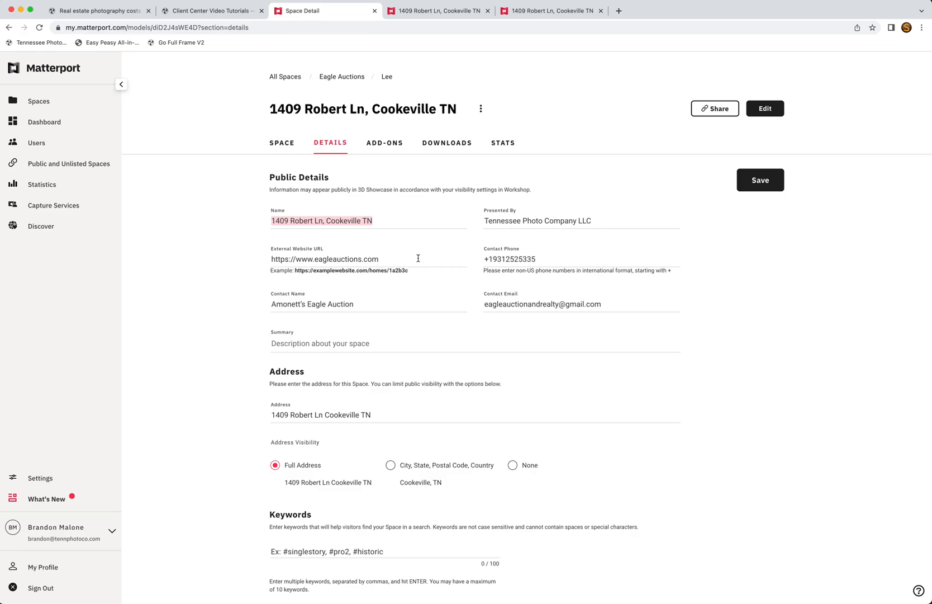
Step: Highlight the space's external website URL and the contact details on the overview
drag(421, 259, 291, 249)
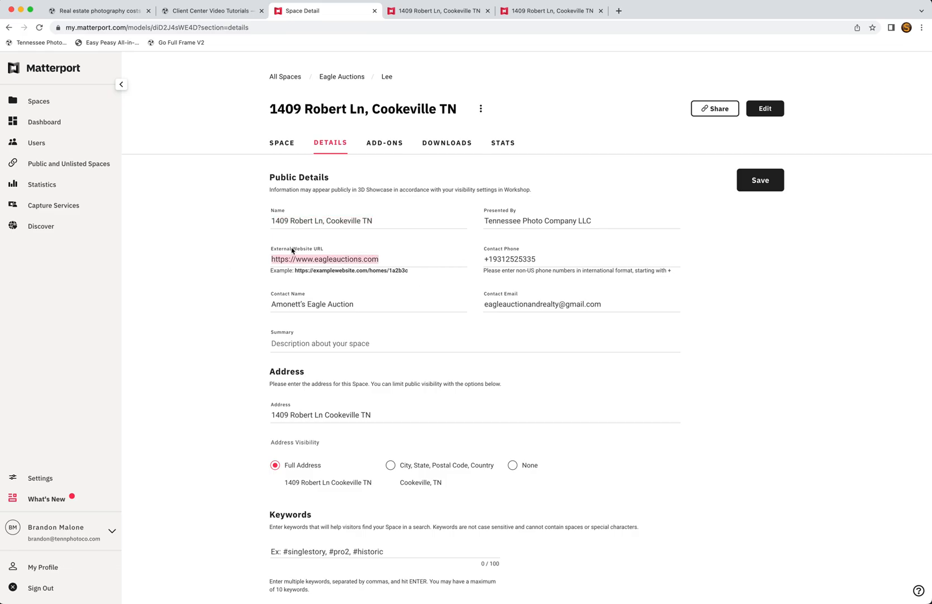
drag(368, 303, 271, 305)
drag(632, 303, 437, 258)
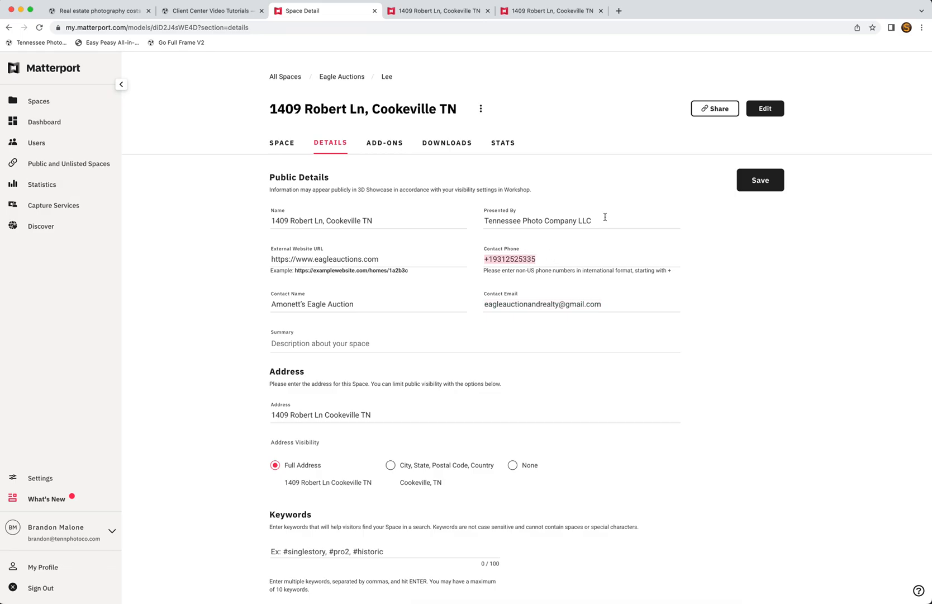
drag(605, 216, 437, 221)
scroll(447, 288, down, 2)
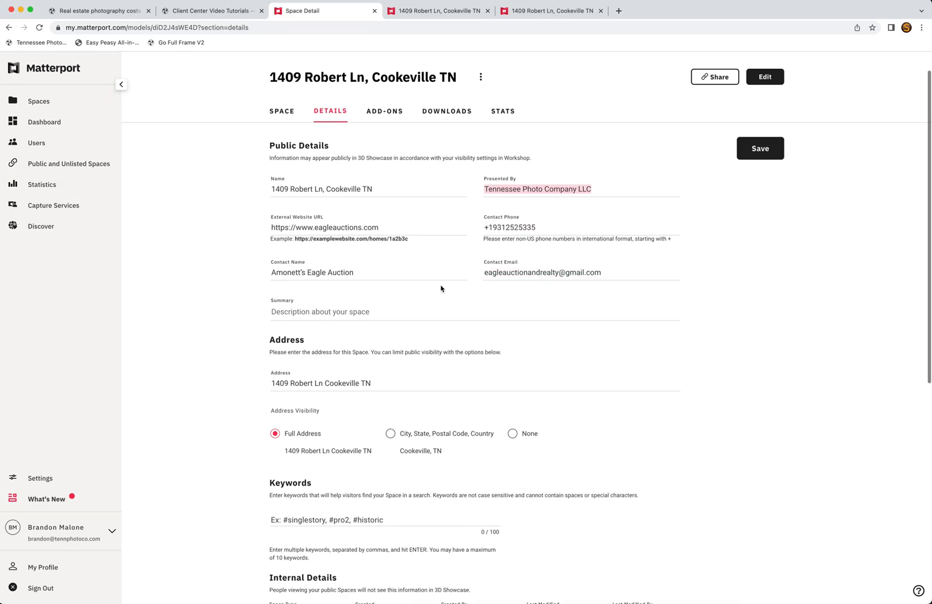
Step: Look through the space's add-ons and the downloadable videos and photos
click(385, 114)
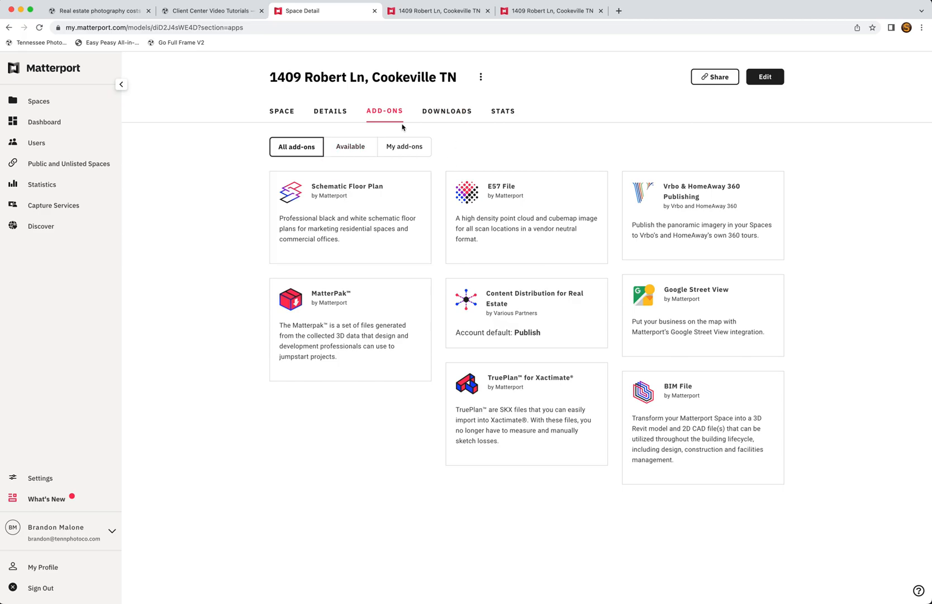
click(444, 114)
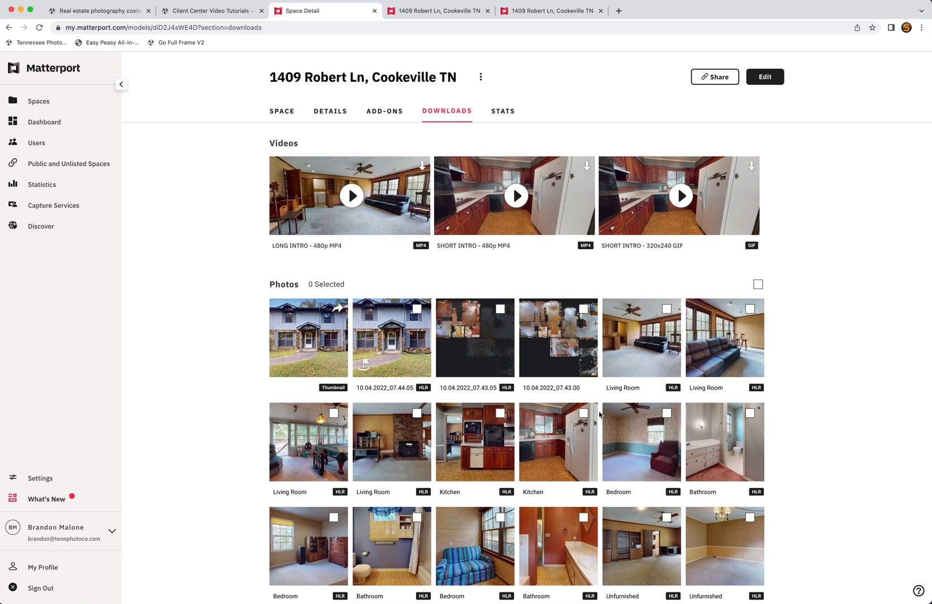
scroll(674, 434, down, 3)
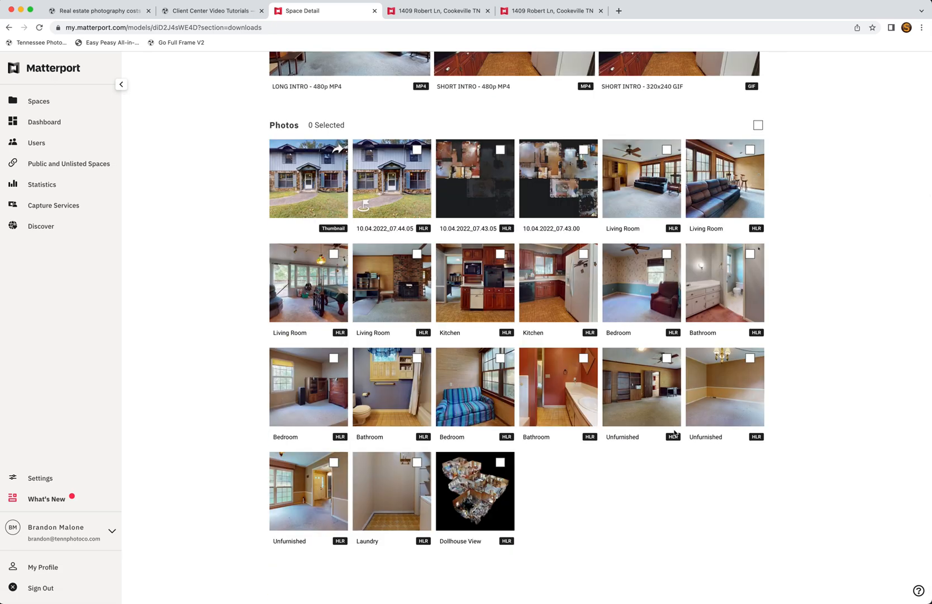
scroll(671, 414, up, 4)
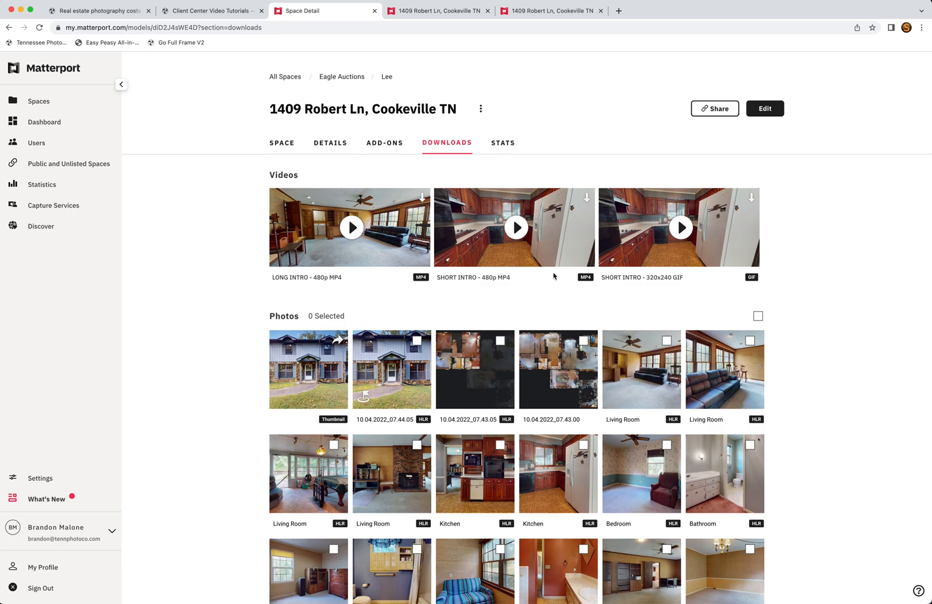
Step: Show the Stats: 101 lifetime impressions, 91 visits and 65 unique visitors
click(504, 147)
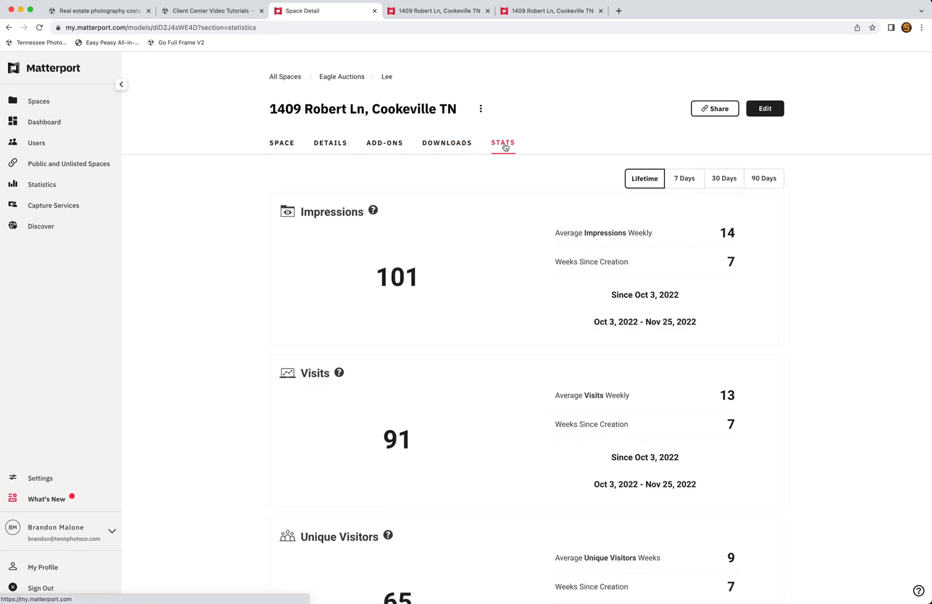
scroll(571, 269, down, 4)
scroll(579, 313, up, 4)
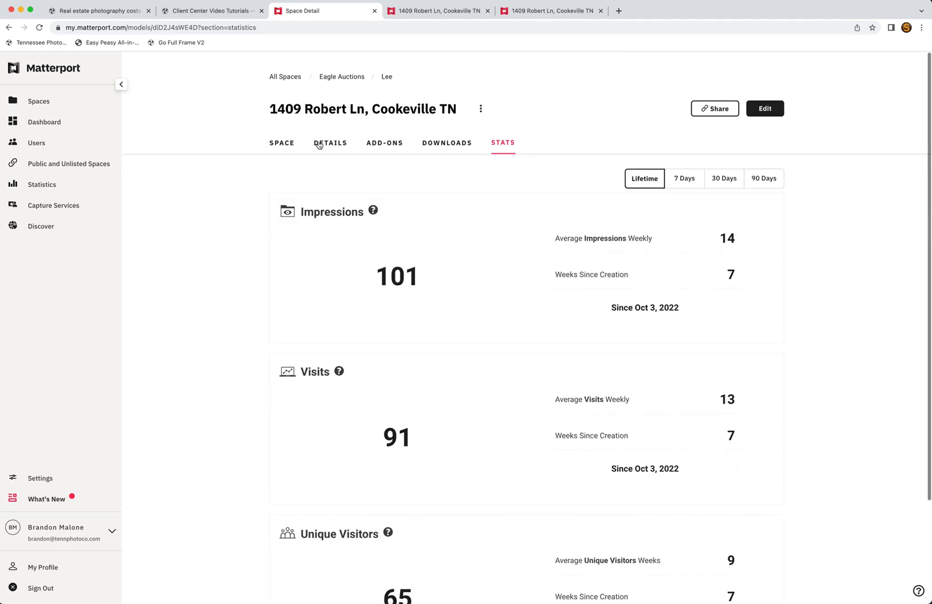
click(717, 110)
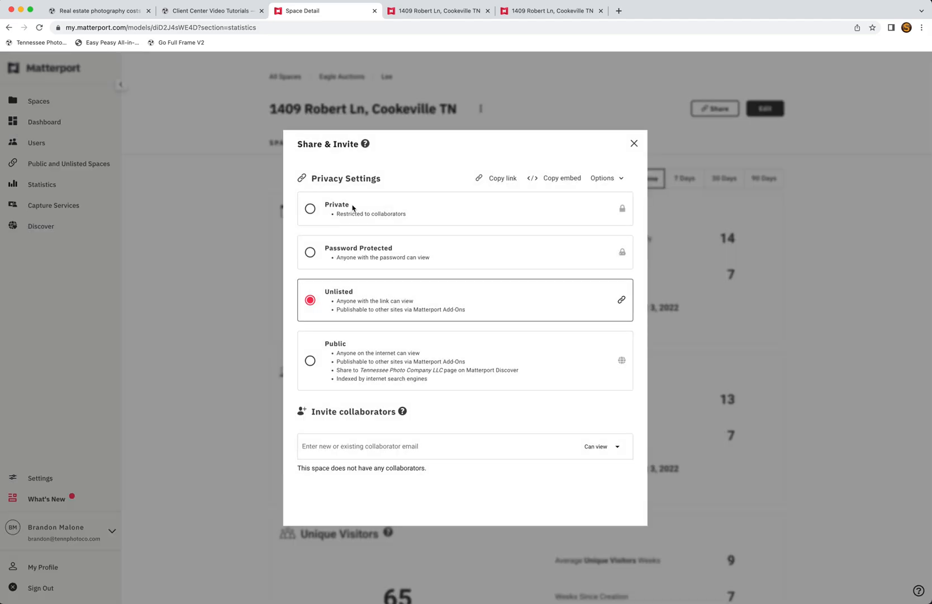
key(Escape)
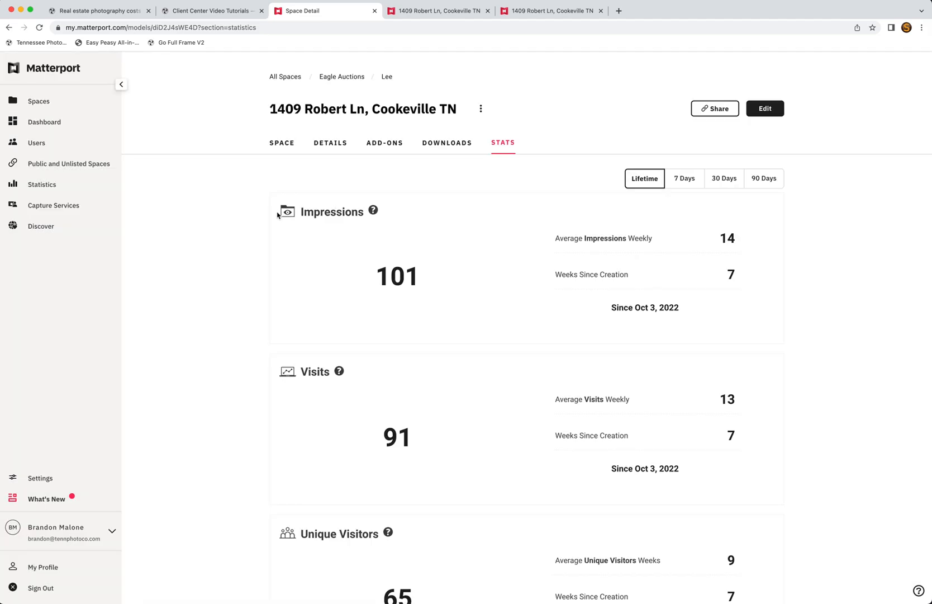
click(715, 111)
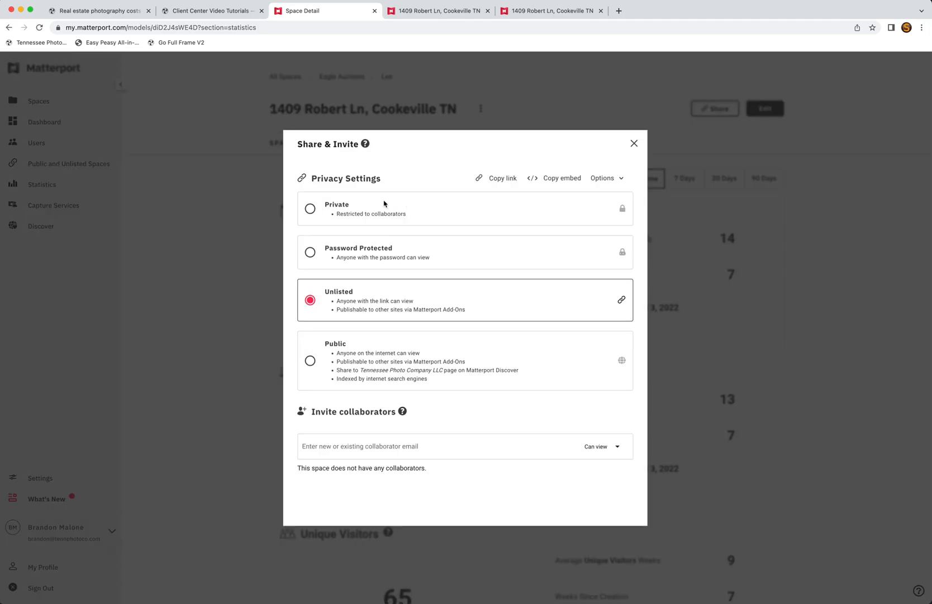
click(310, 209)
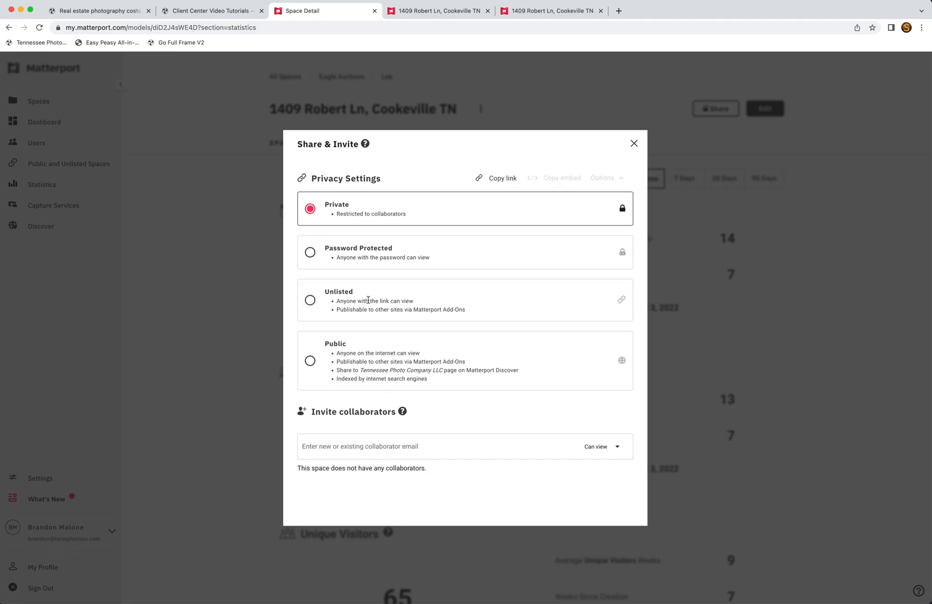
click(310, 300)
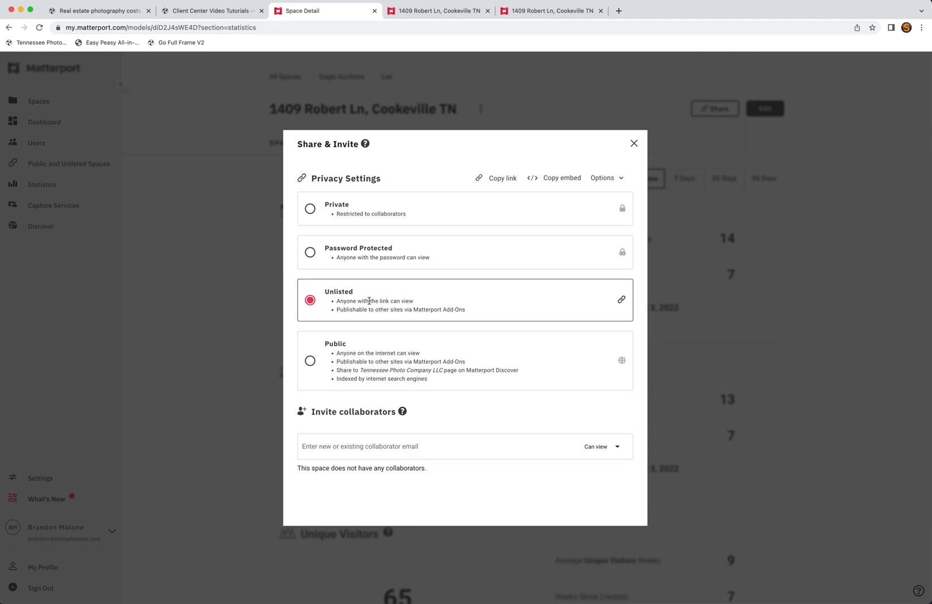
click(310, 363)
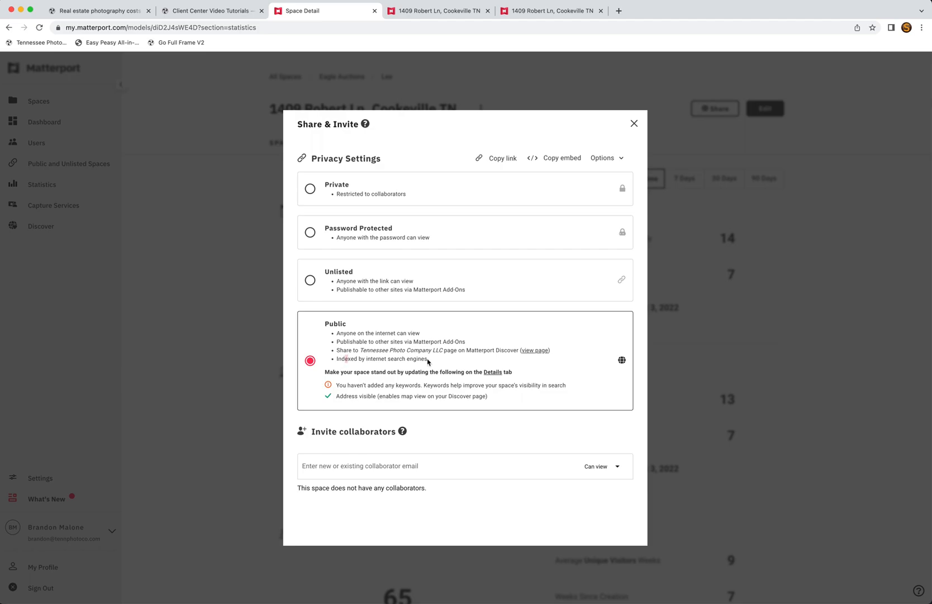
drag(428, 360, 427, 358)
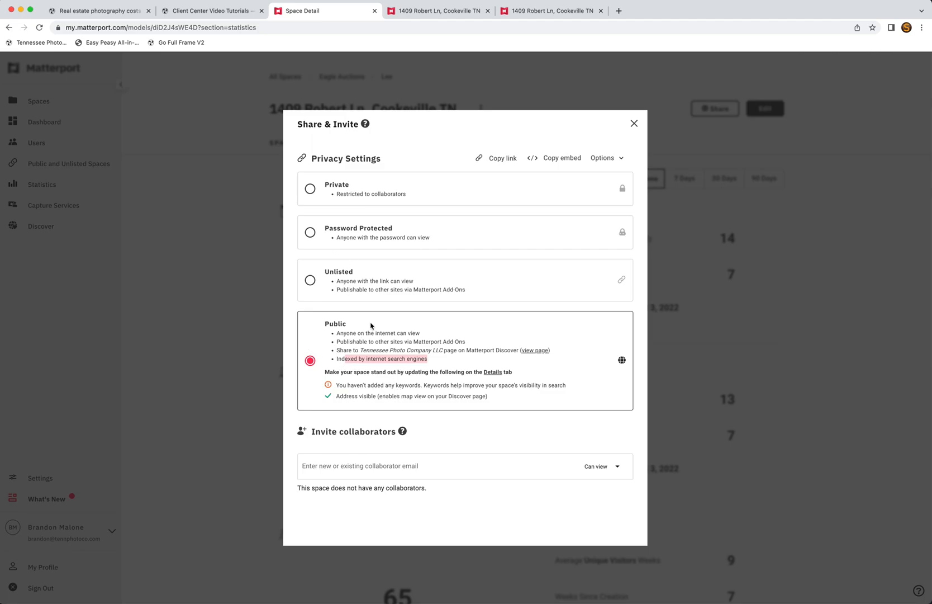
click(310, 282)
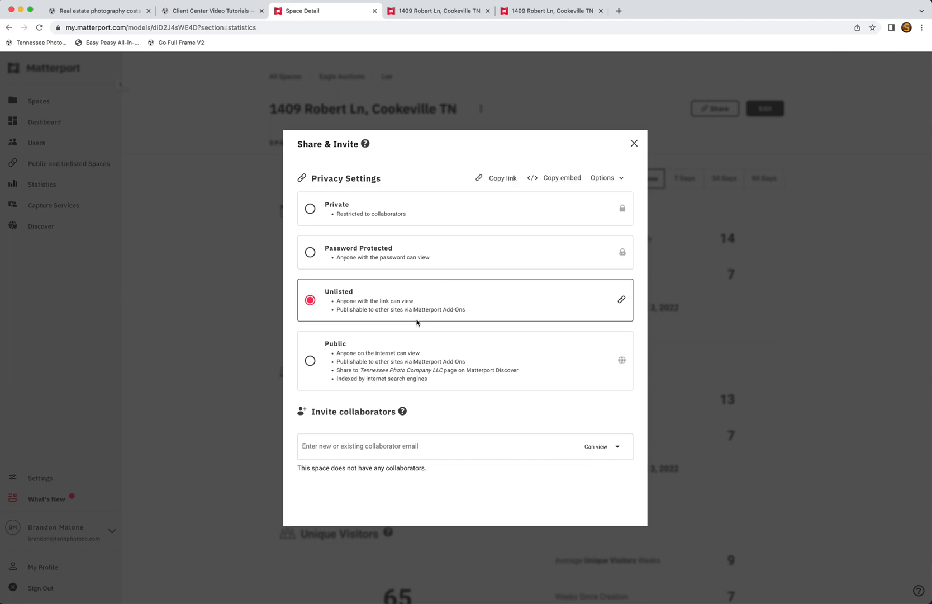
click(312, 300)
click(635, 144)
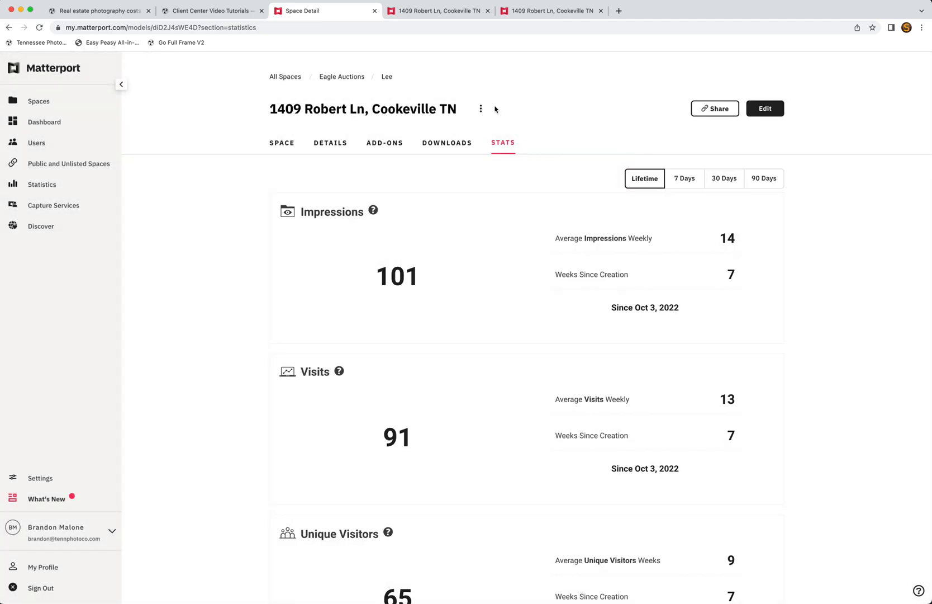
Step: Open the space in the 3D editor, frame the house front, and switch to 2D photo capture
click(775, 113)
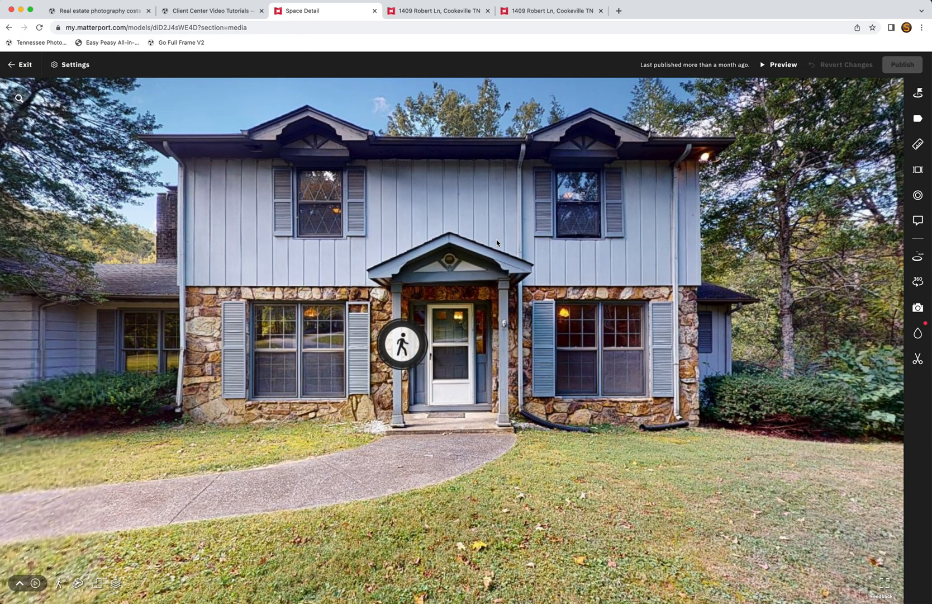
drag(632, 298, 691, 302)
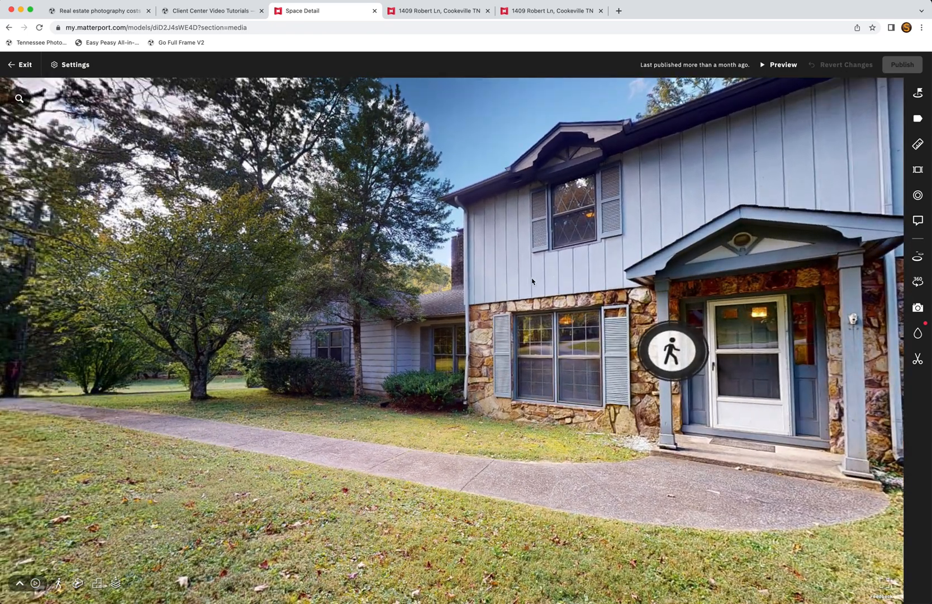
drag(532, 281, 530, 269)
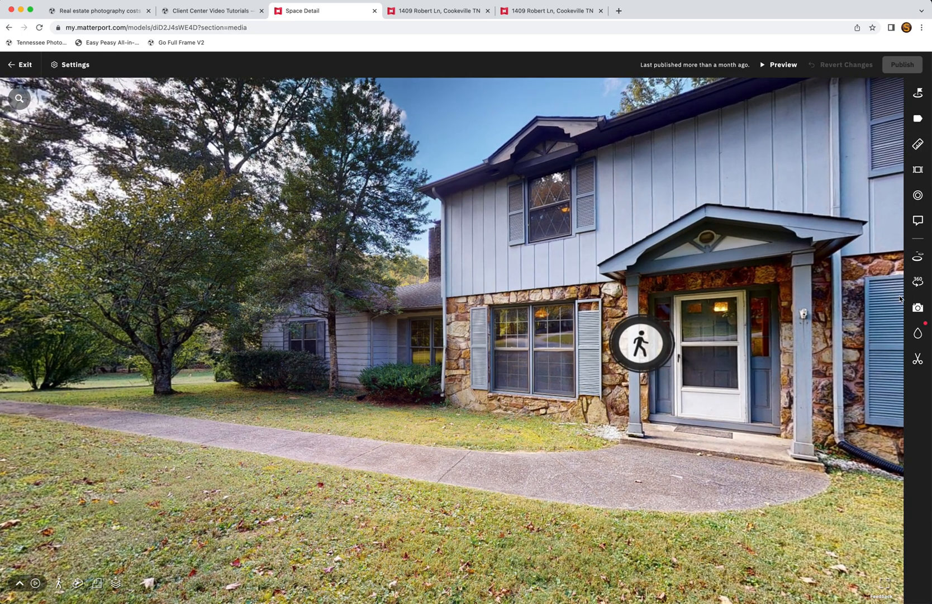
click(918, 309)
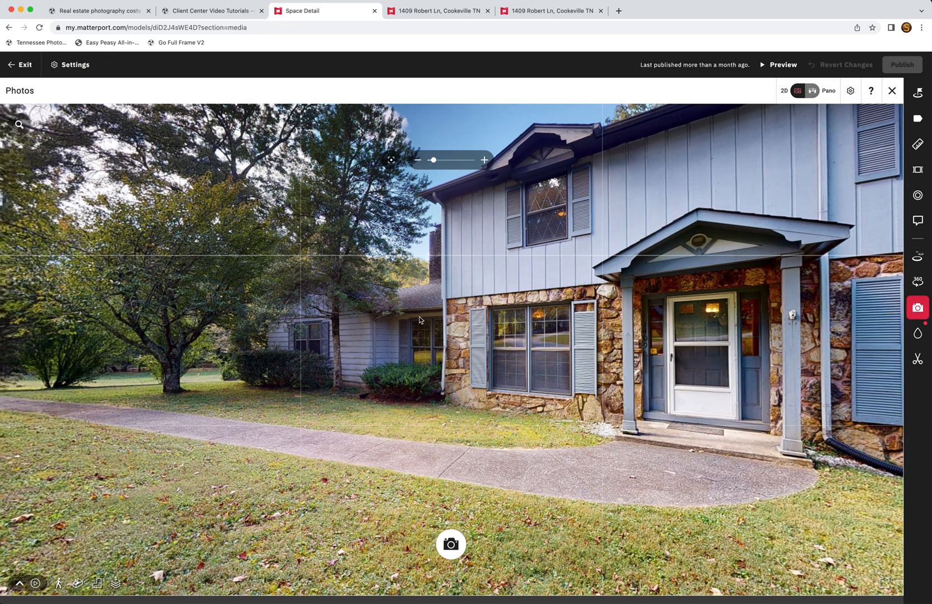
Step: Capture and view the 11.26.2022_11.11.11 snapshot of the house front, then exit the editor
click(452, 547)
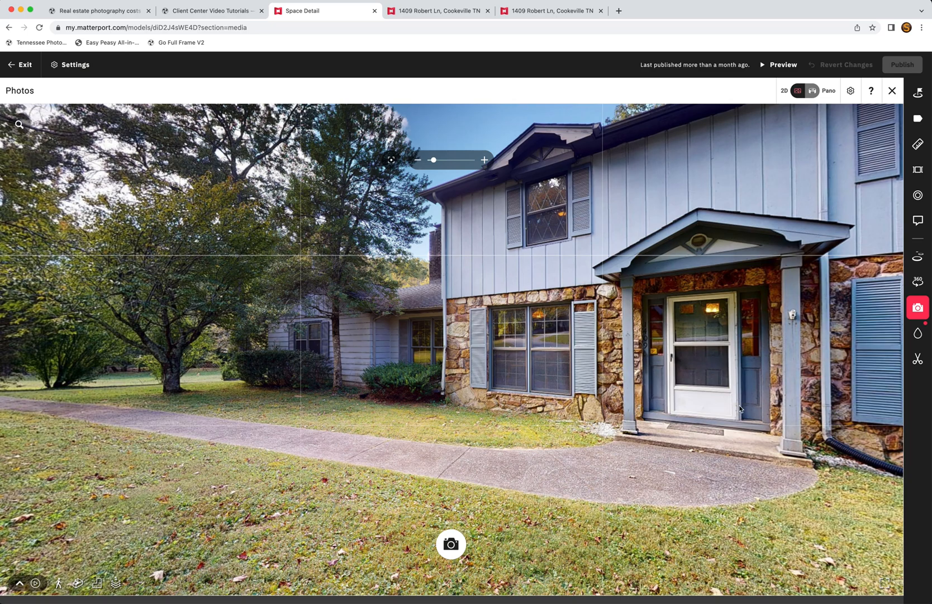
drag(597, 419, 481, 475)
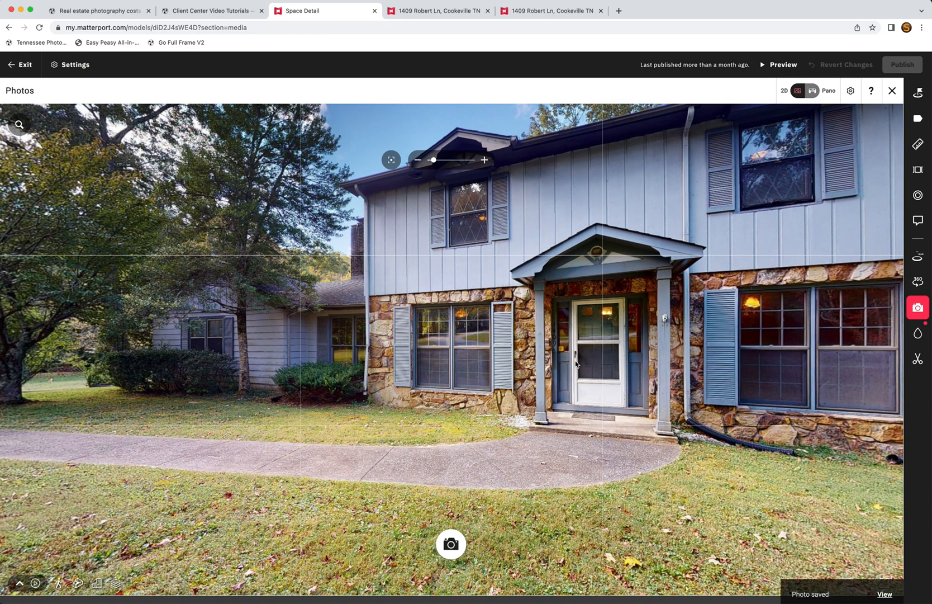
click(883, 588)
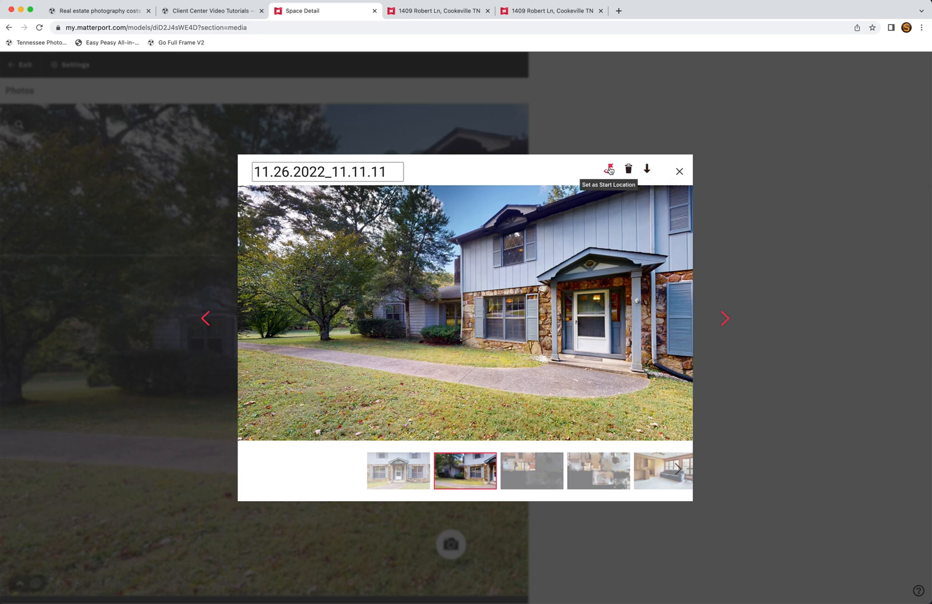
click(679, 171)
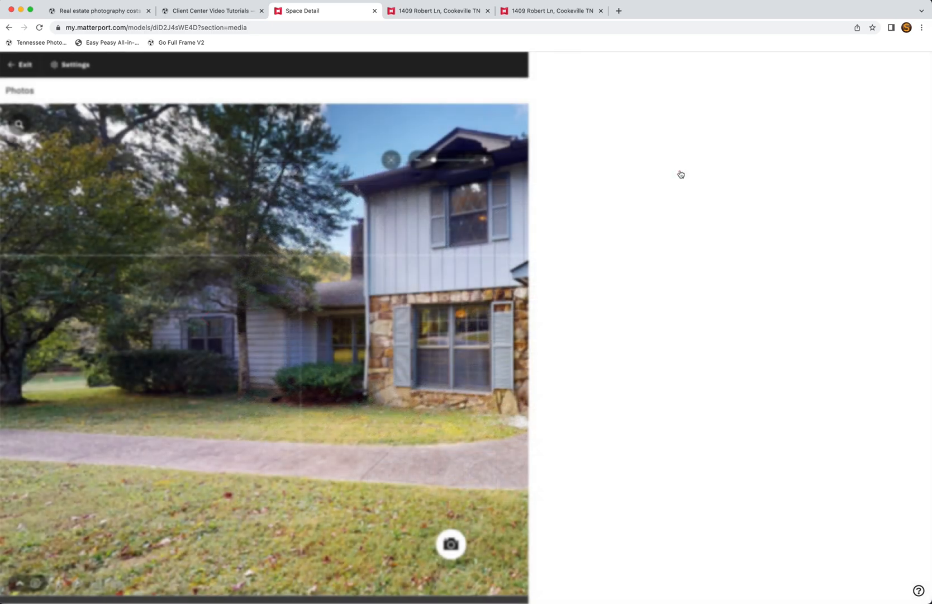
click(25, 65)
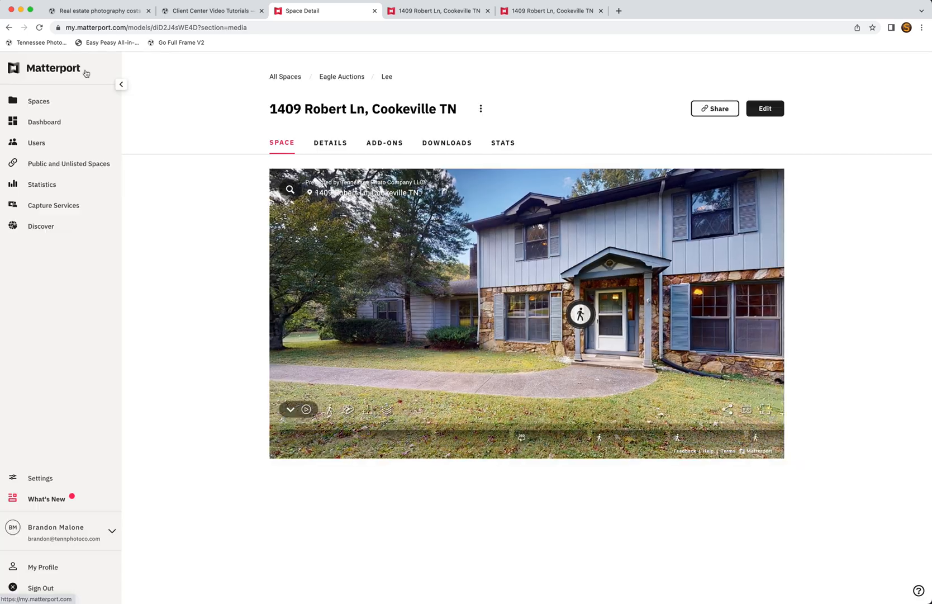
Step: In Downloads, preview the 10.04.2022_07.43.05 floor plan and the next one, then scroll the photo grid
click(437, 143)
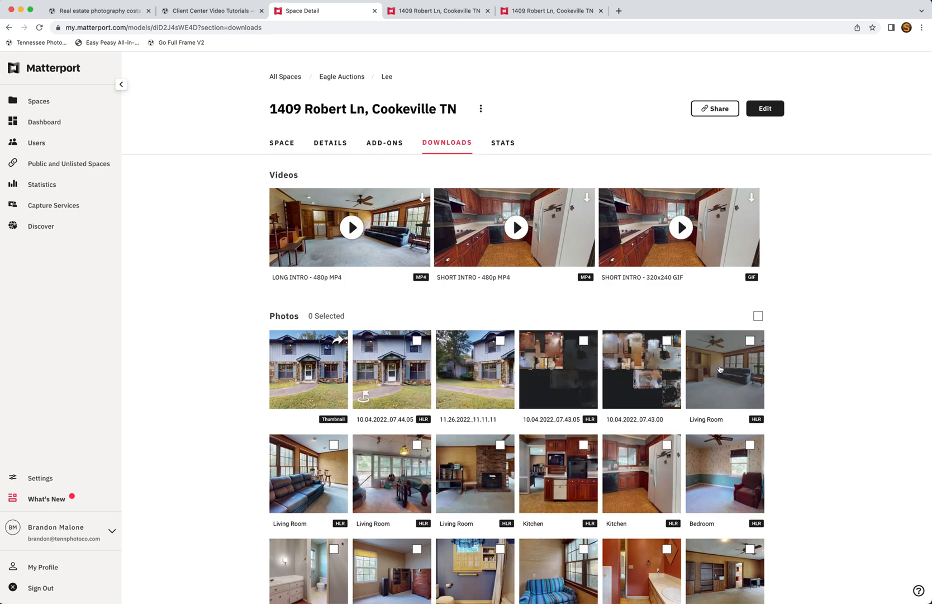
click(559, 369)
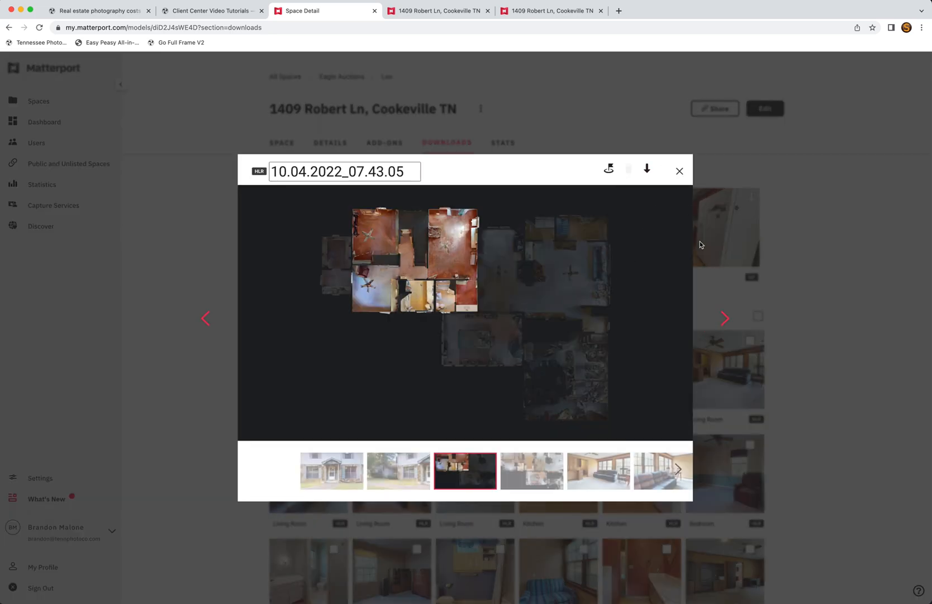
click(725, 318)
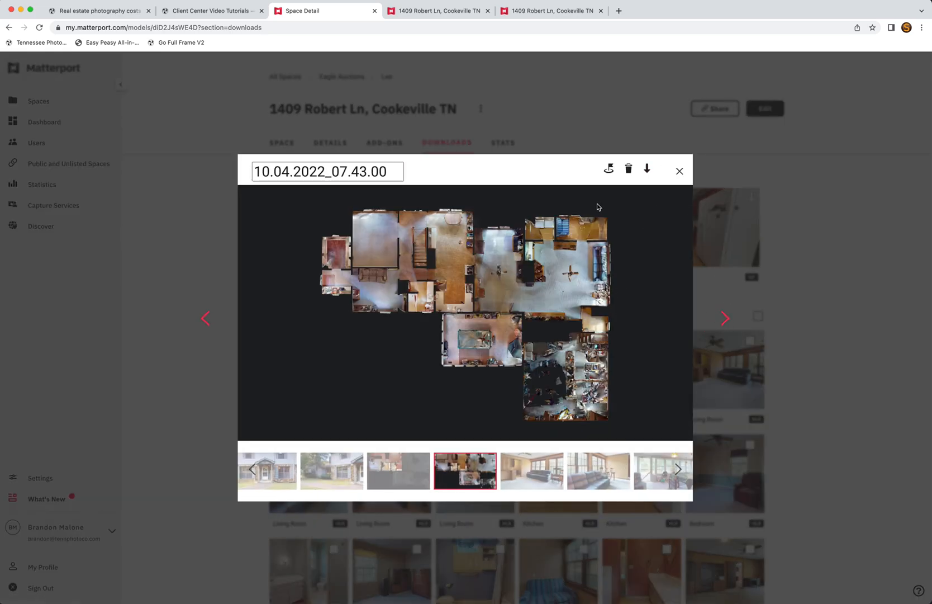
click(680, 172)
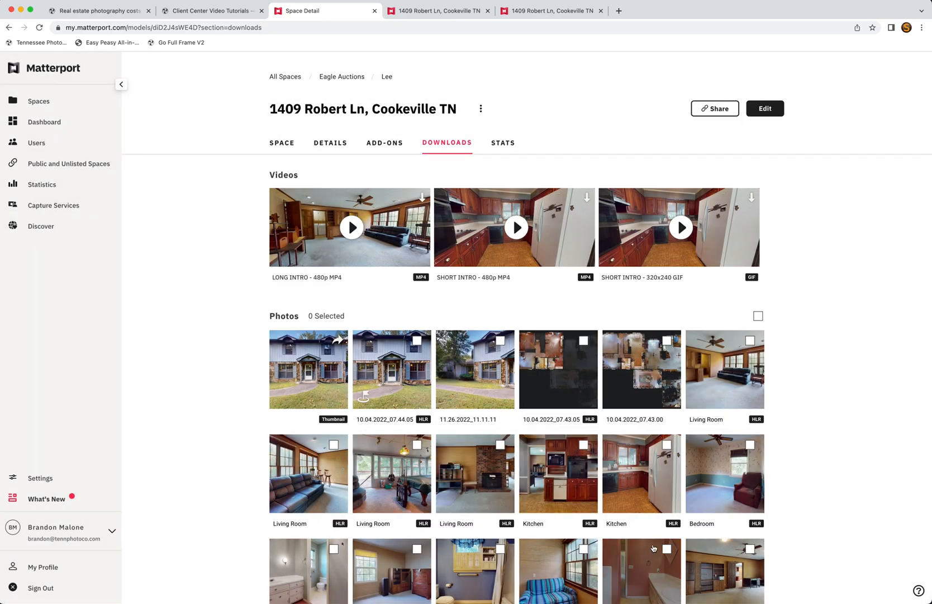
scroll(467, 484, down, 2)
scroll(467, 484, down, 5)
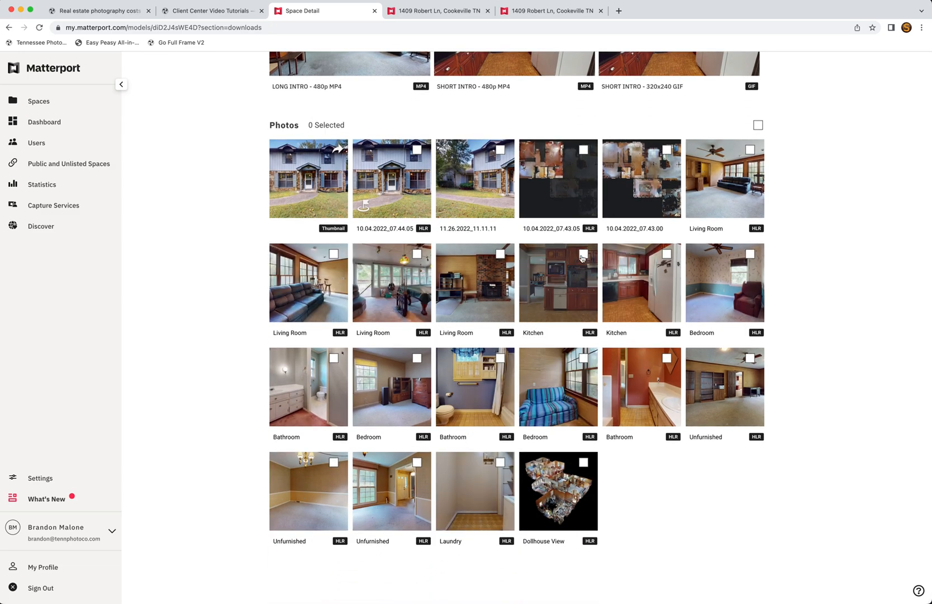
scroll(670, 279, up, 7)
Step: Enter the house through the front door and move past the stair foyer into the dining room
click(766, 110)
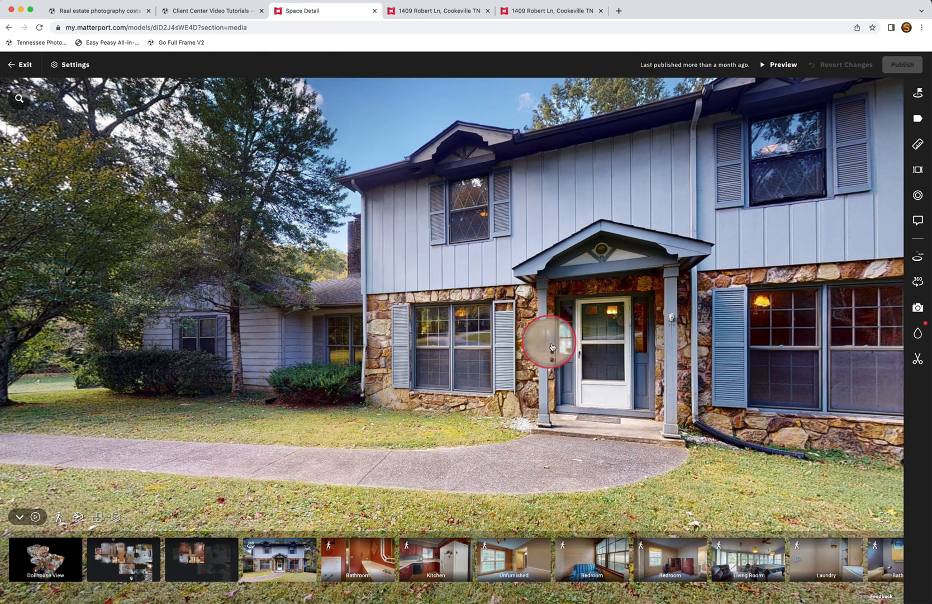
click(551, 347)
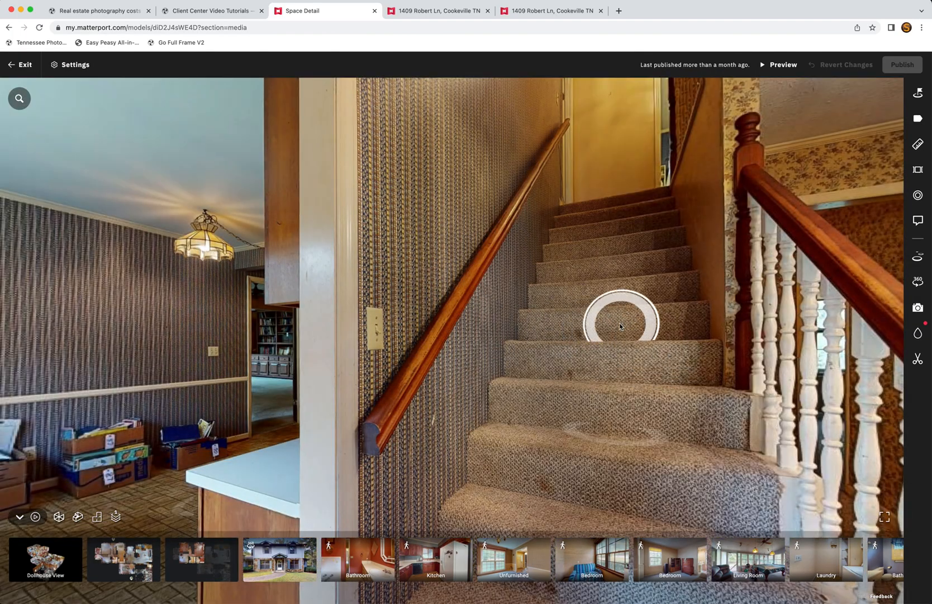
drag(620, 326, 285, 312)
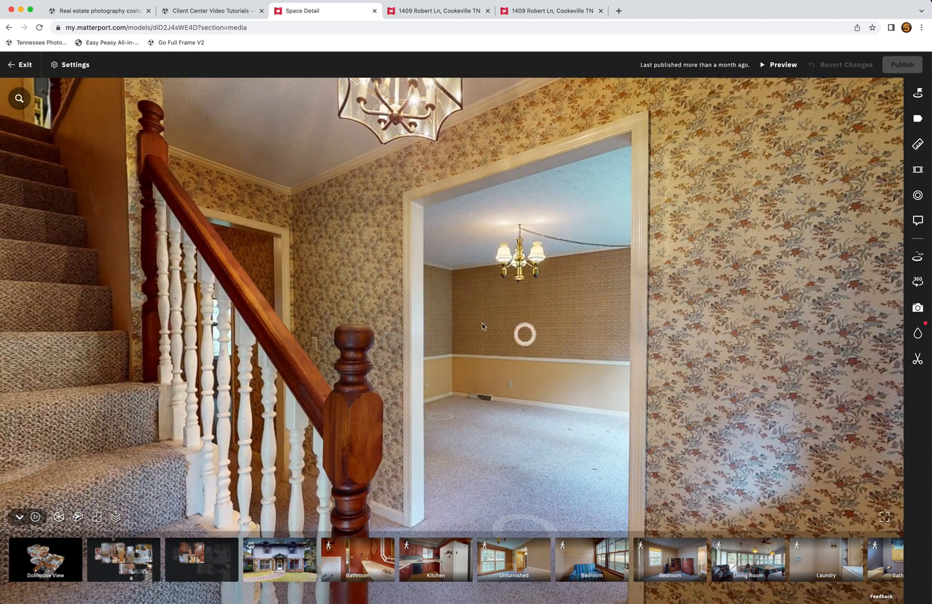
drag(493, 329, 649, 442)
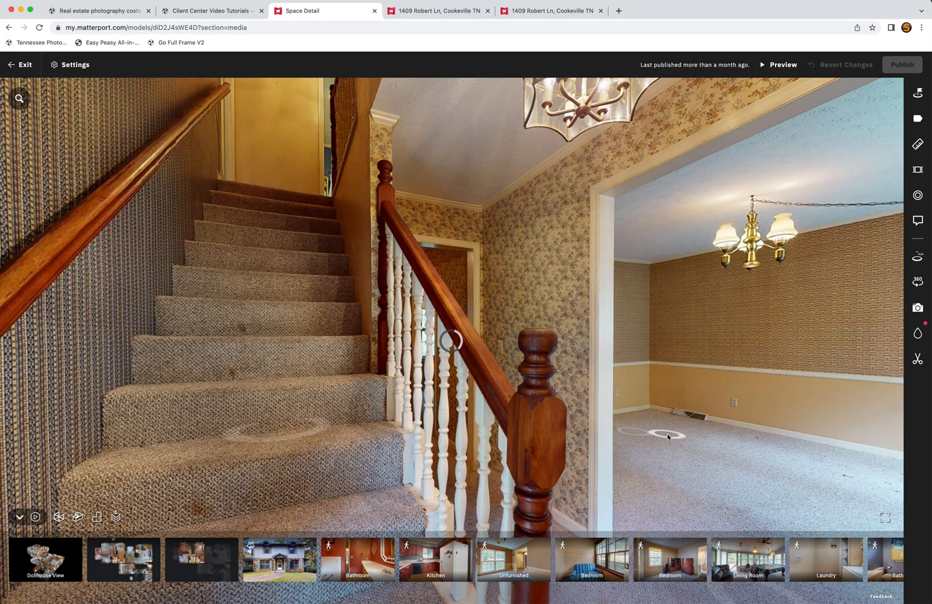
click(667, 436)
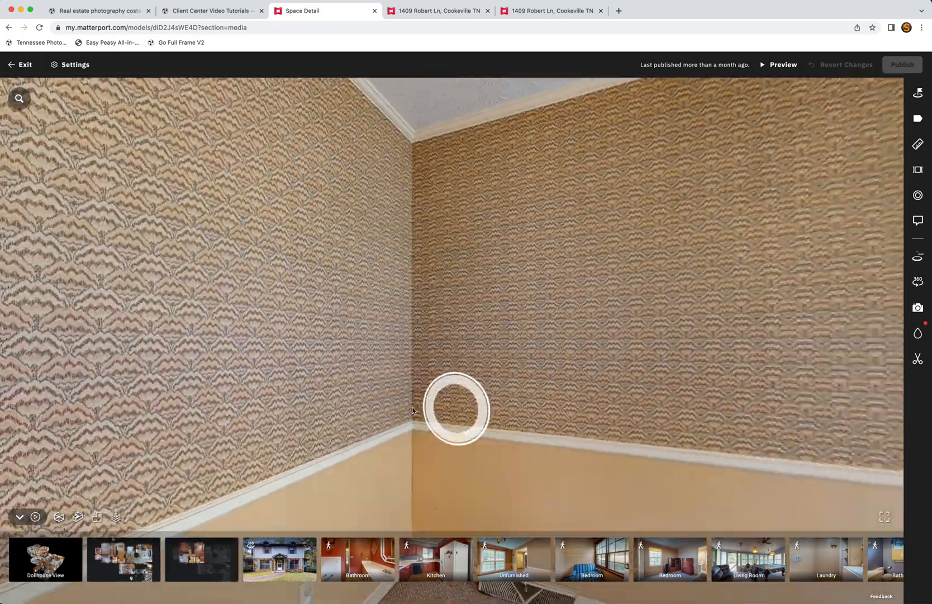
drag(412, 411, 330, 408)
drag(727, 366, 296, 377)
drag(512, 367, 477, 352)
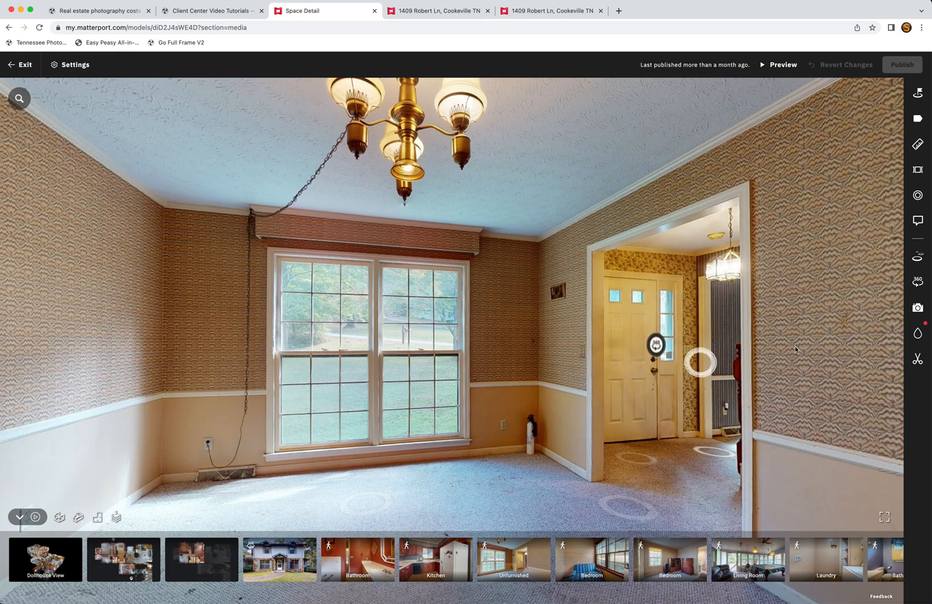
Step: Paint a blur over the fire extinguisher on Scan 24, then open Trims without applying it
click(917, 334)
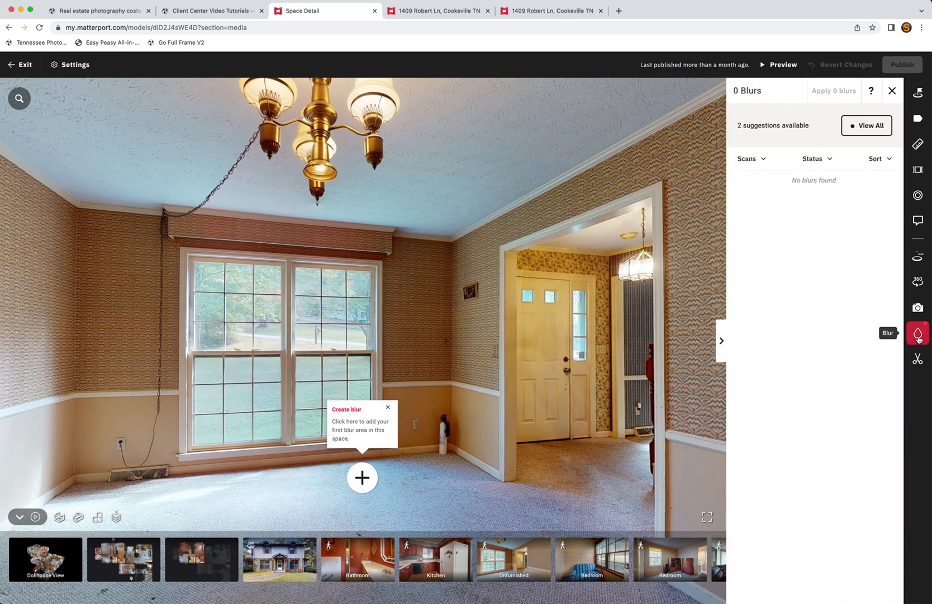
click(358, 482)
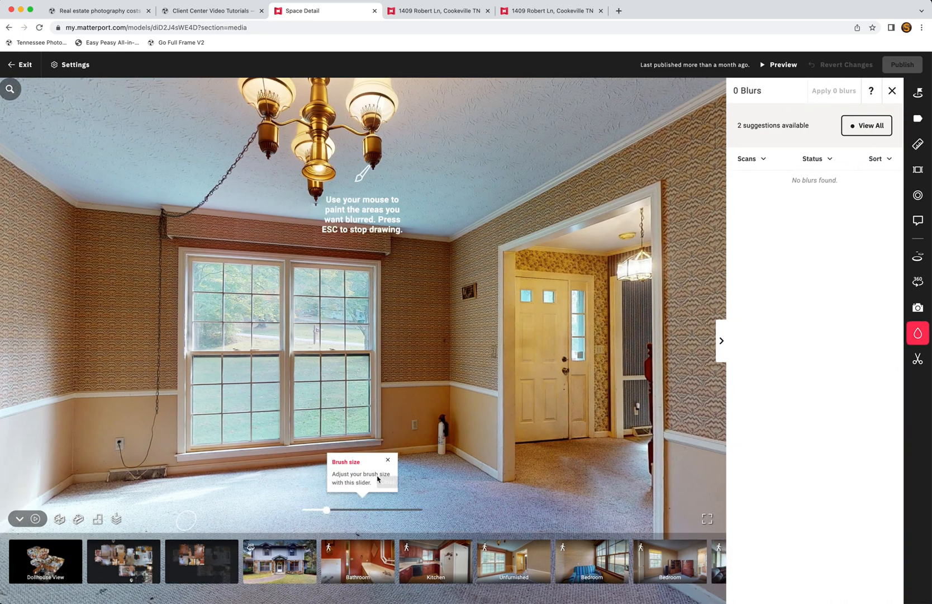
drag(443, 423, 444, 447)
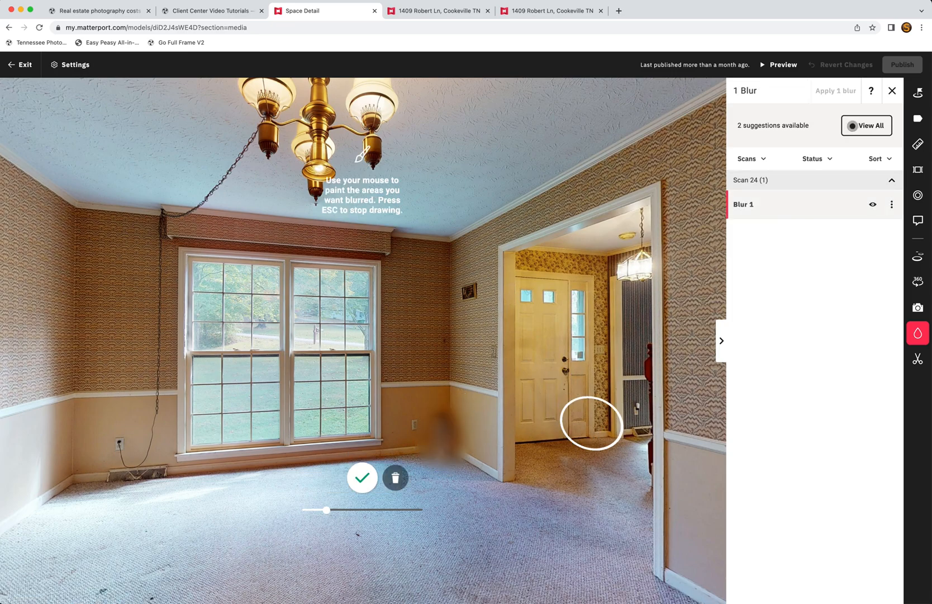
click(365, 478)
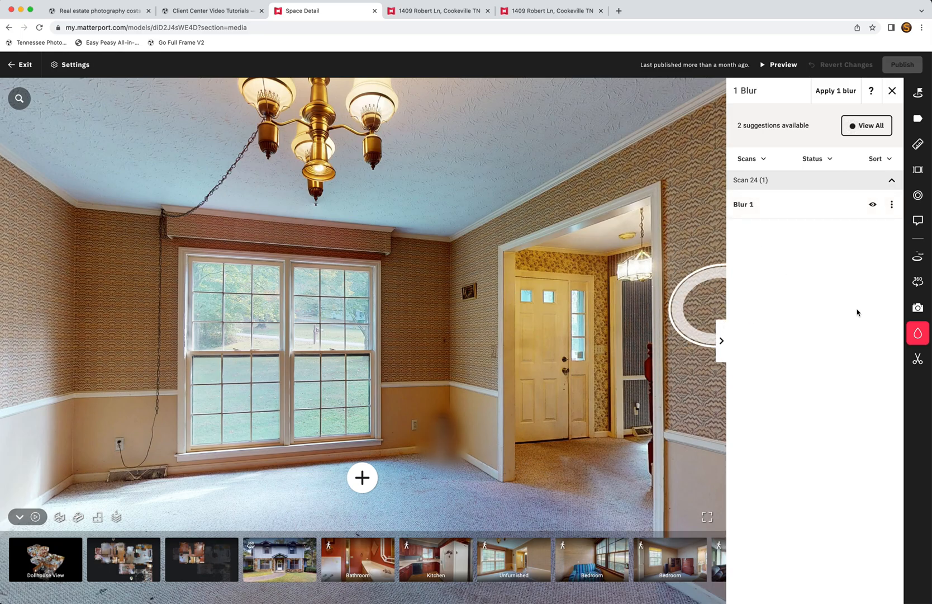
mouse_move(514, 366)
mouse_down()
mouse_move(658, 319)
mouse_move(510, 350)
mouse_up()
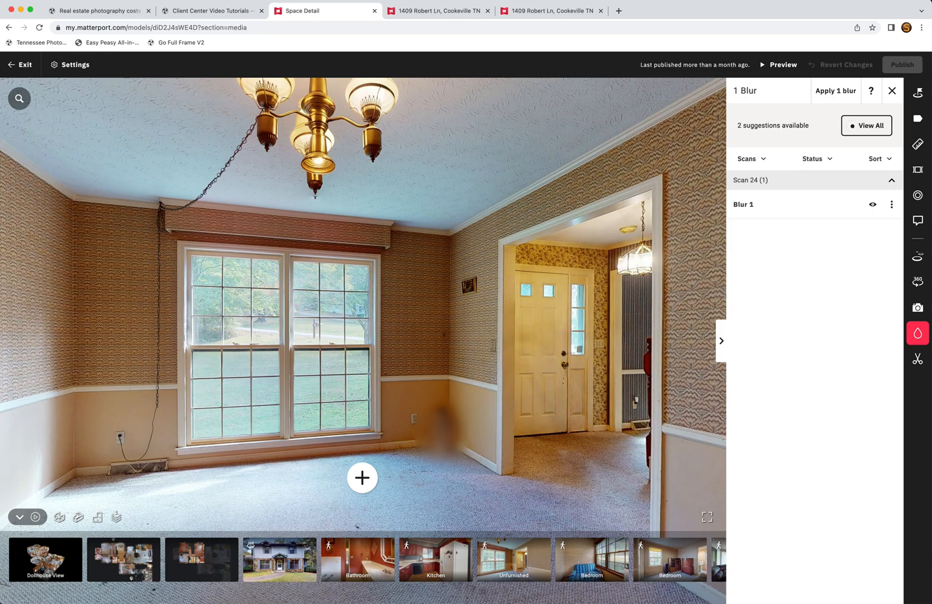
click(918, 359)
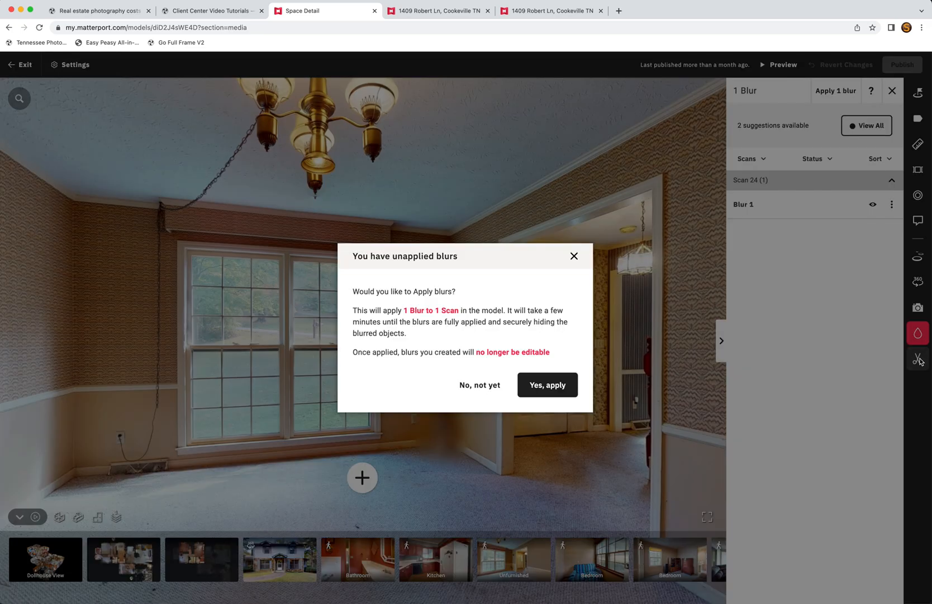
click(575, 256)
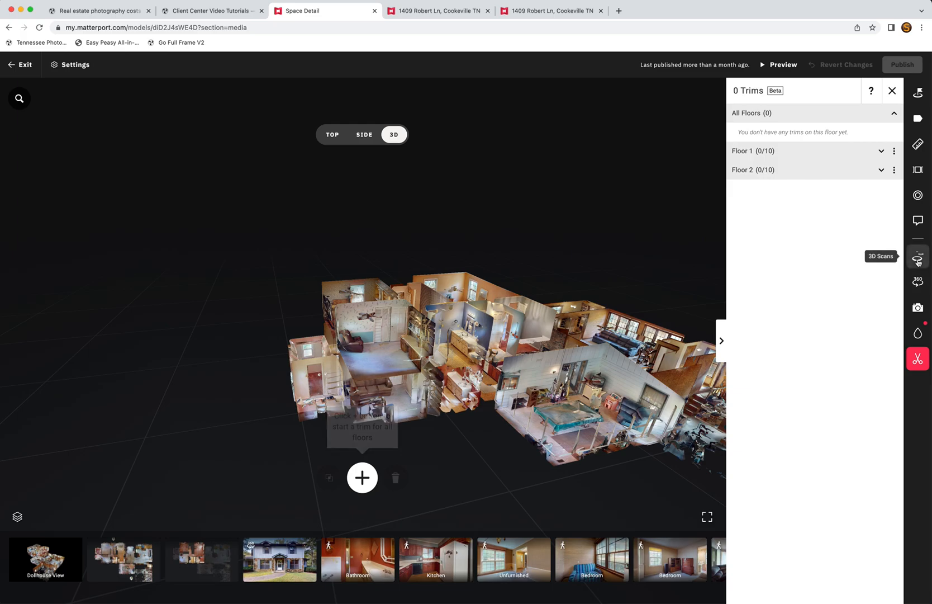
click(436, 290)
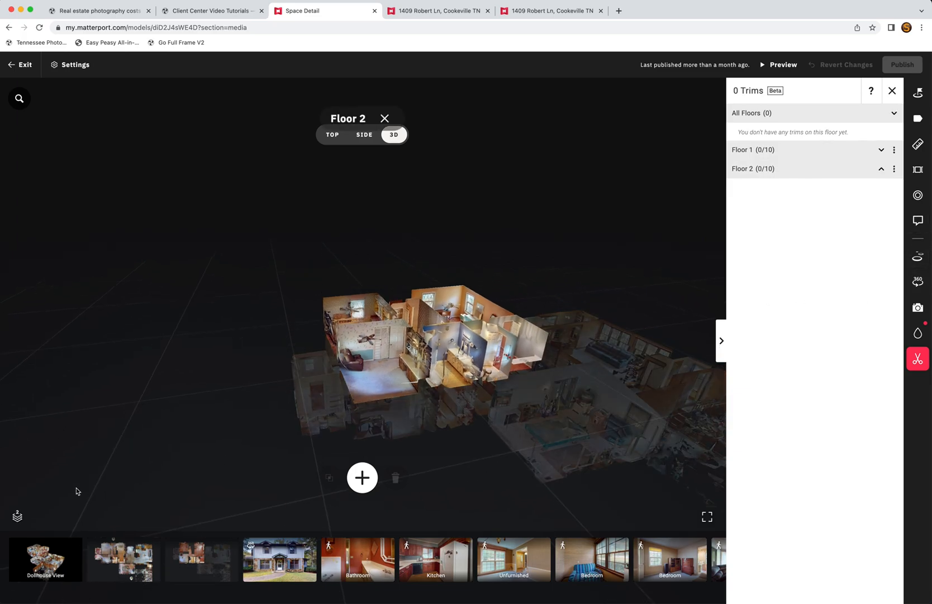
click(18, 516)
click(114, 564)
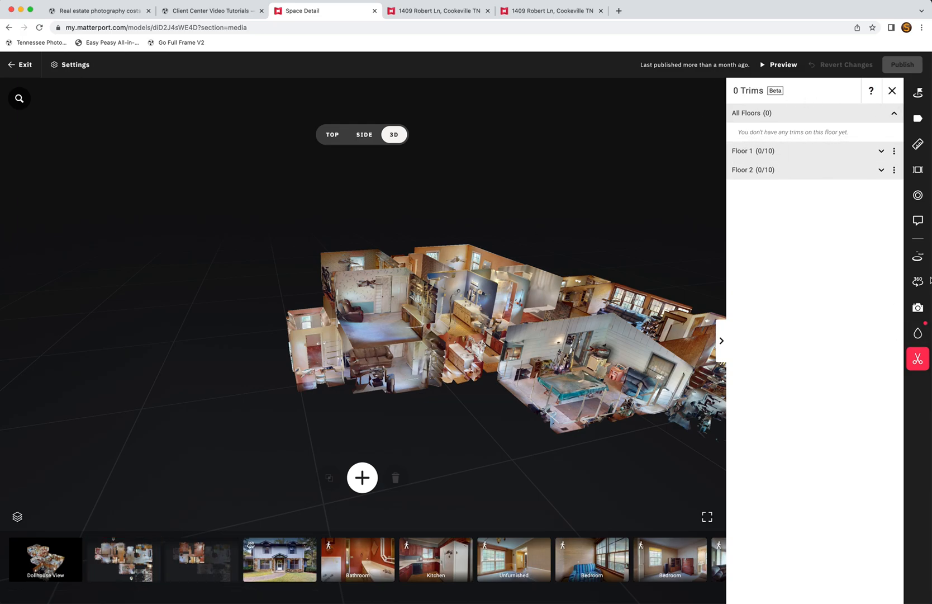
Step: Preview the exterior start location, visit the Bathroom scan, then show the Floor 1 plan
click(917, 92)
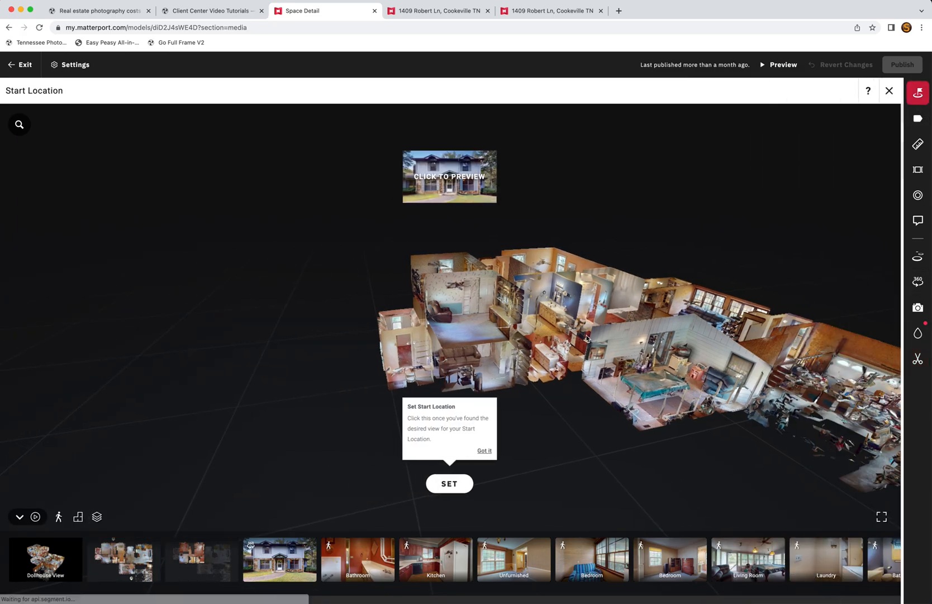
click(457, 184)
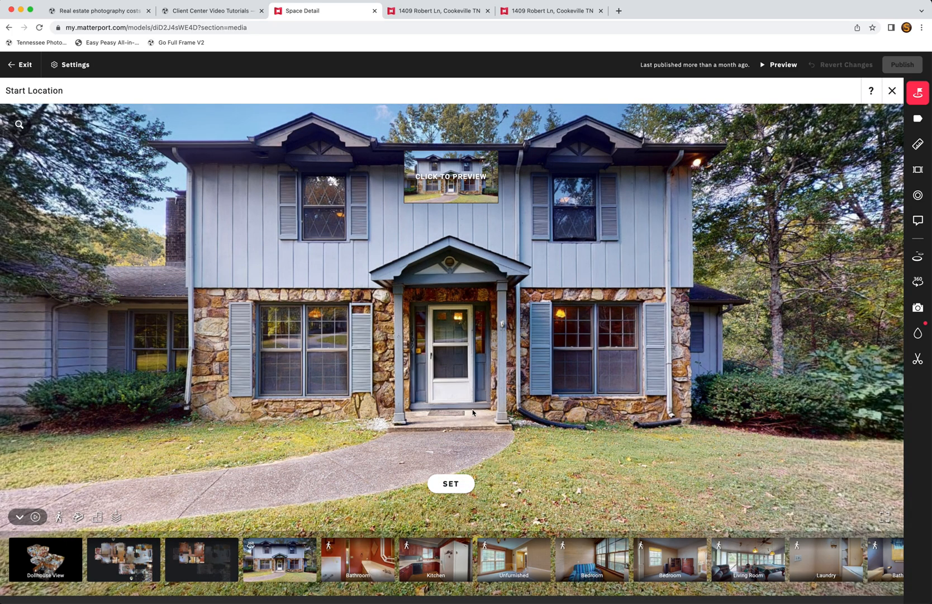
click(388, 557)
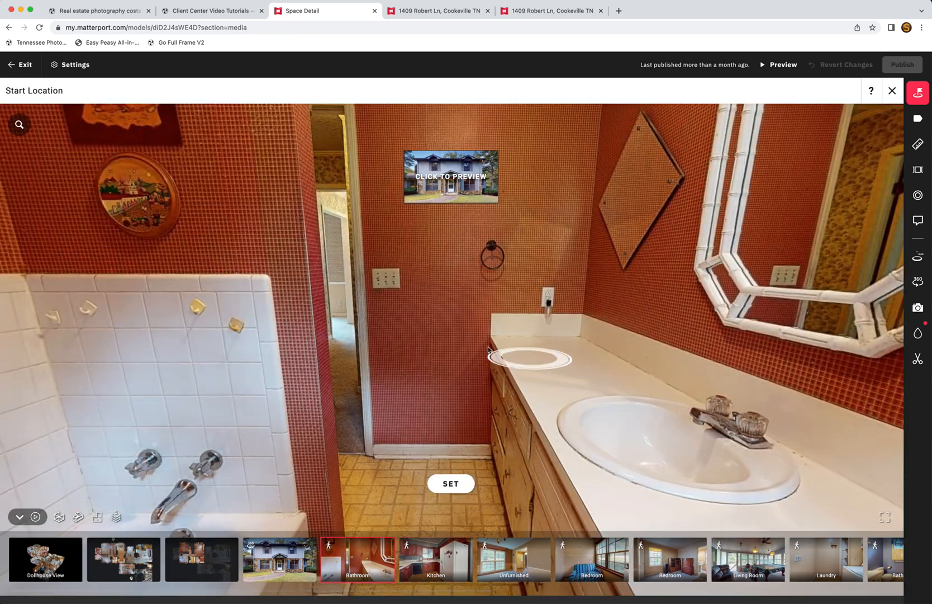
click(528, 358)
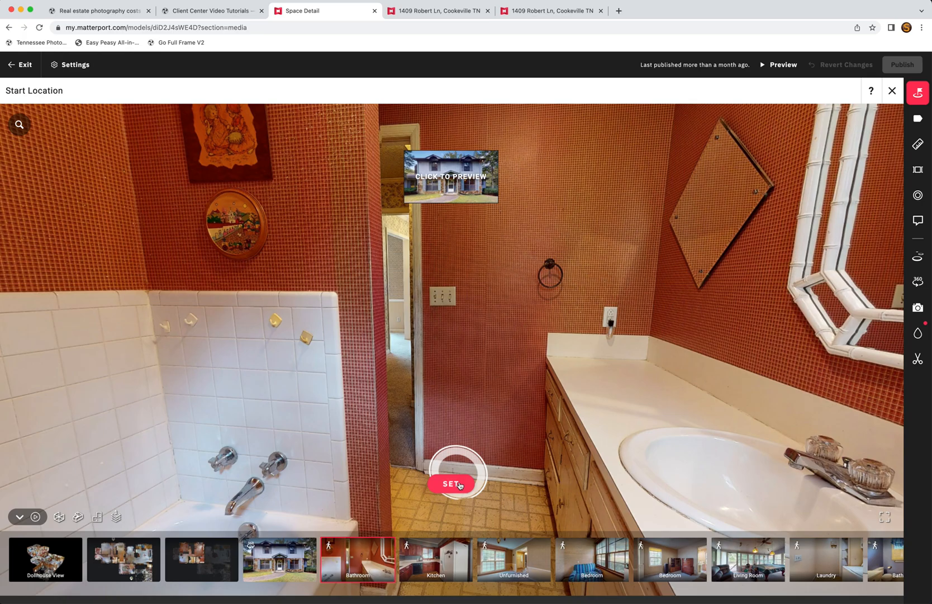
click(124, 559)
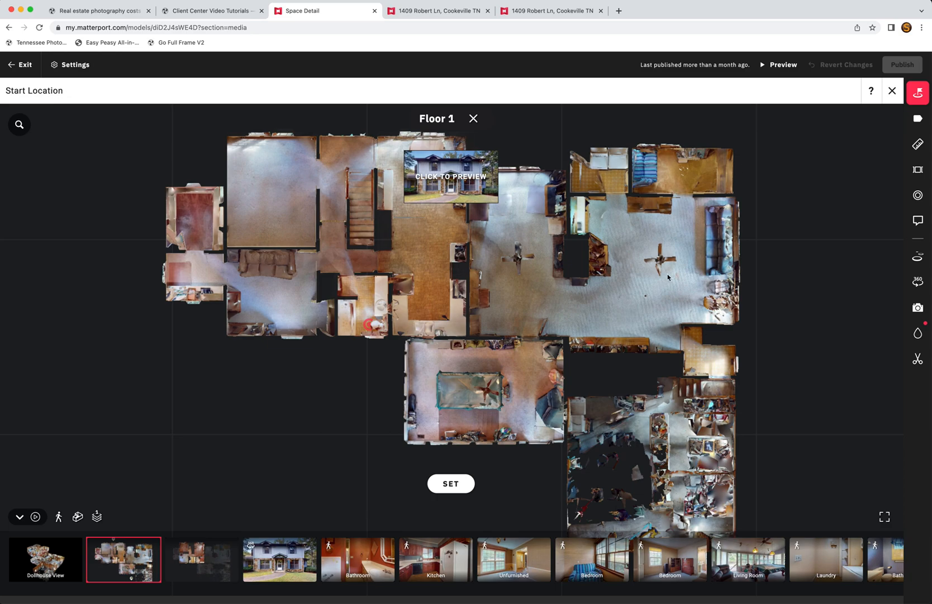
Step: Open the Sun Room label for editing in Labels, then cancel without changes
click(917, 118)
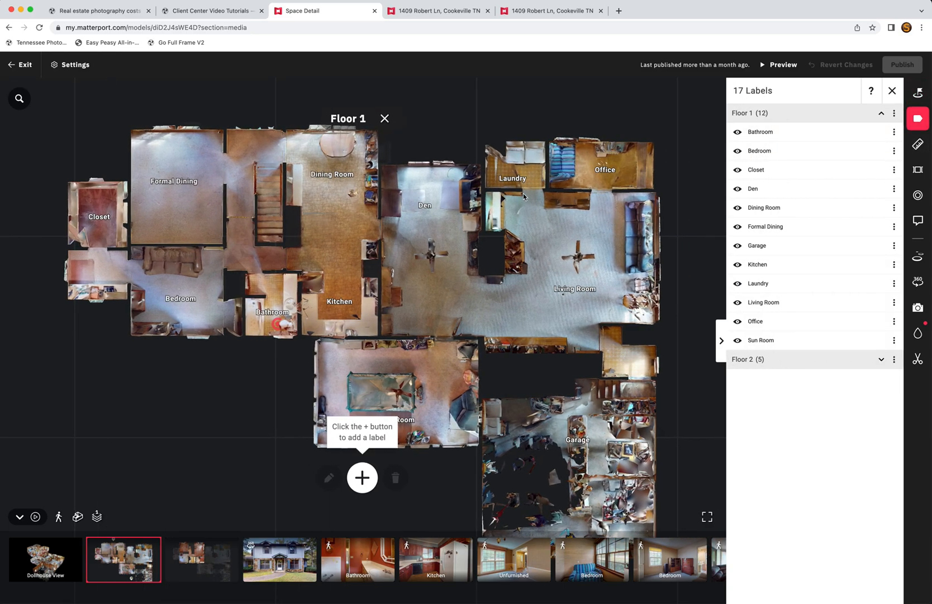
click(401, 423)
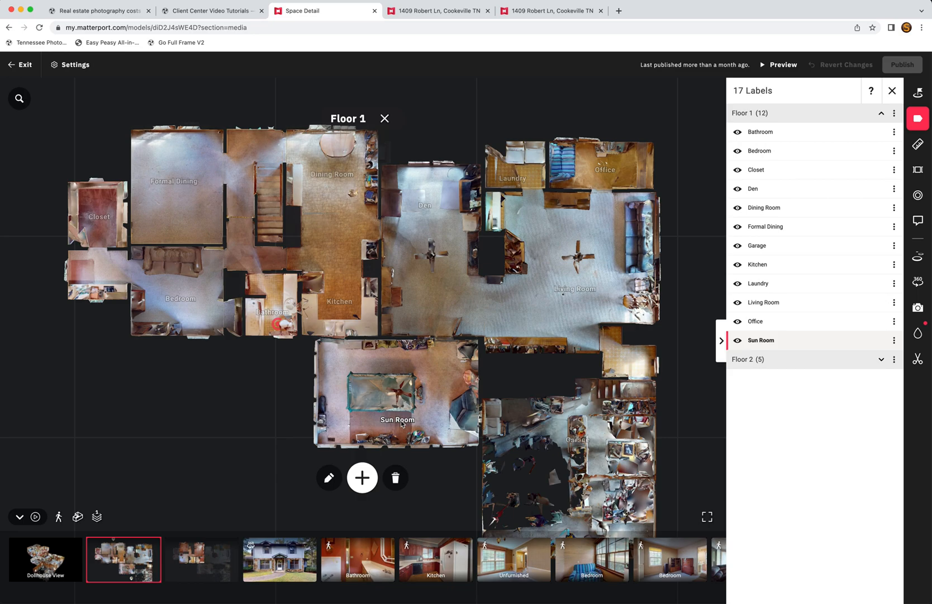
click(329, 479)
click(378, 325)
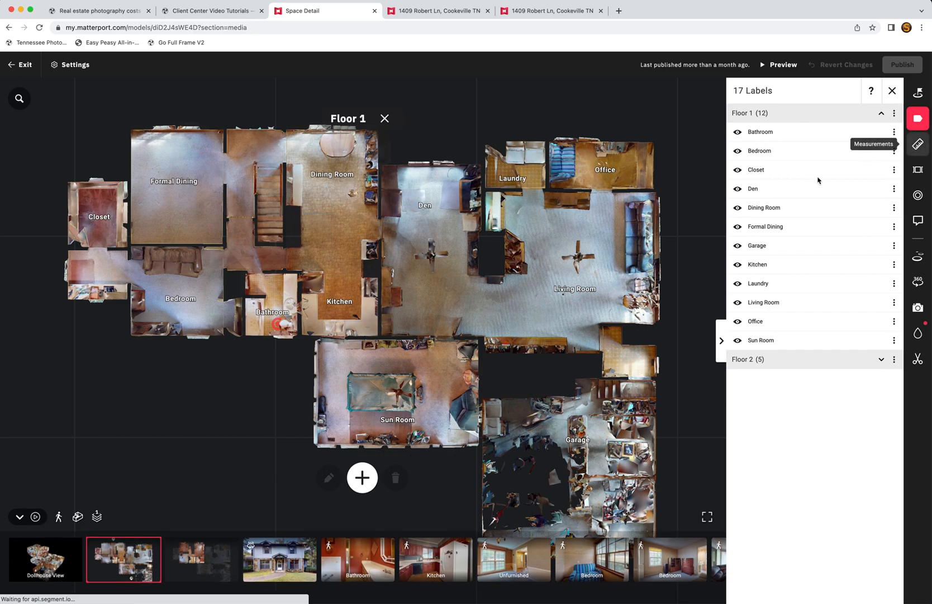
Step: Select the 34'7" floor measurement, then show the Highlights reel with 21 highlights
click(922, 146)
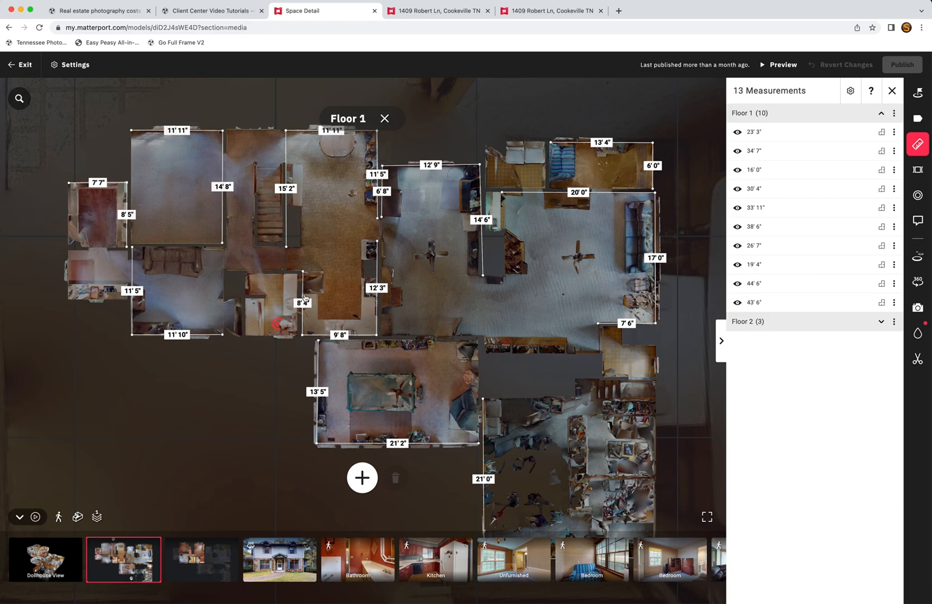
click(419, 446)
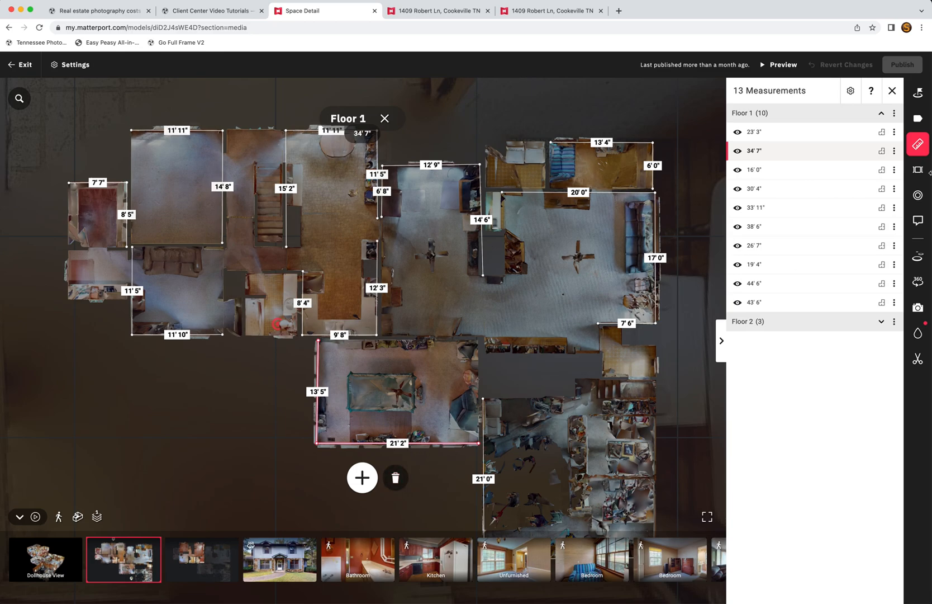
click(918, 169)
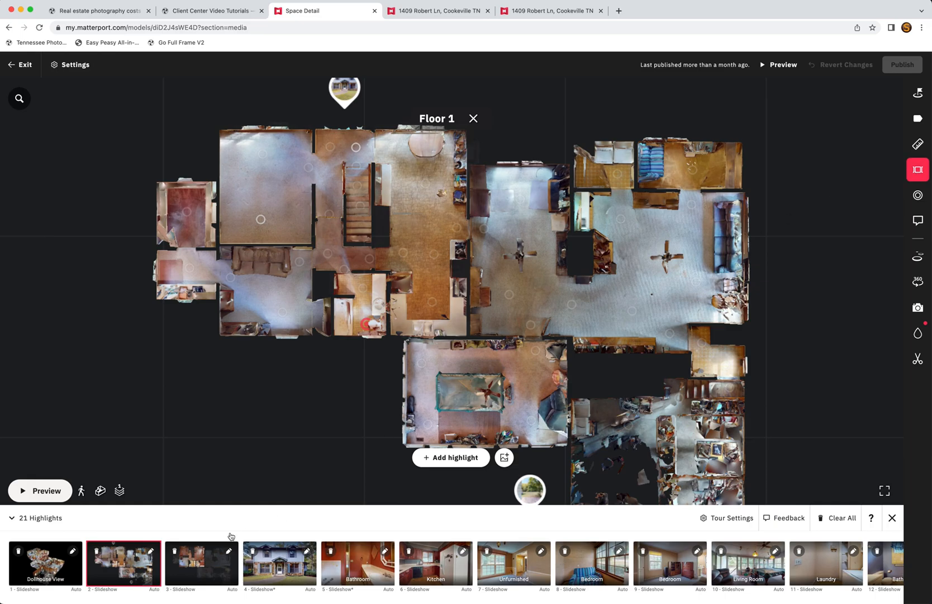
Step: Add the exterior front view as a fifth Walkthrough highlight, bringing the reel to 22
click(277, 569)
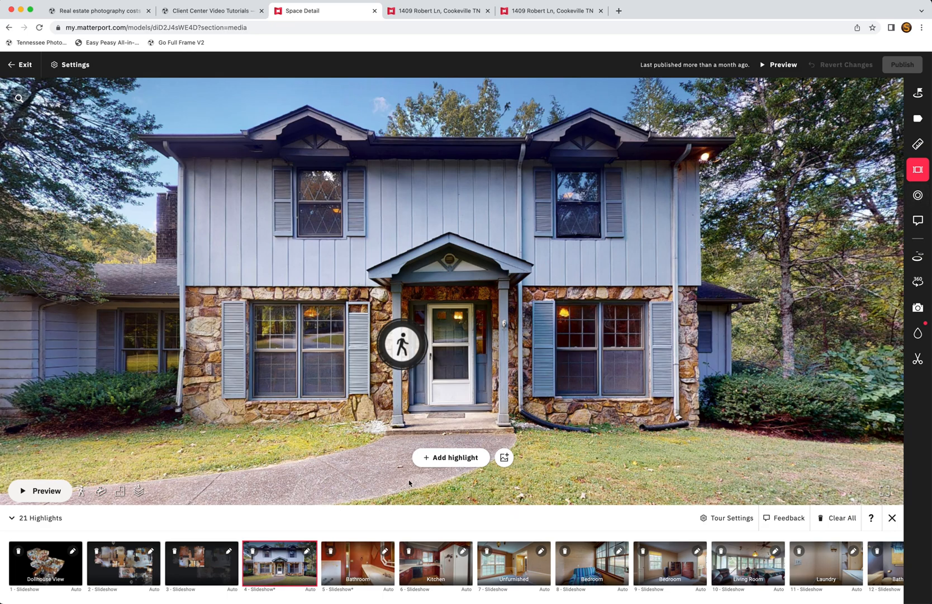
drag(460, 372, 639, 379)
click(469, 464)
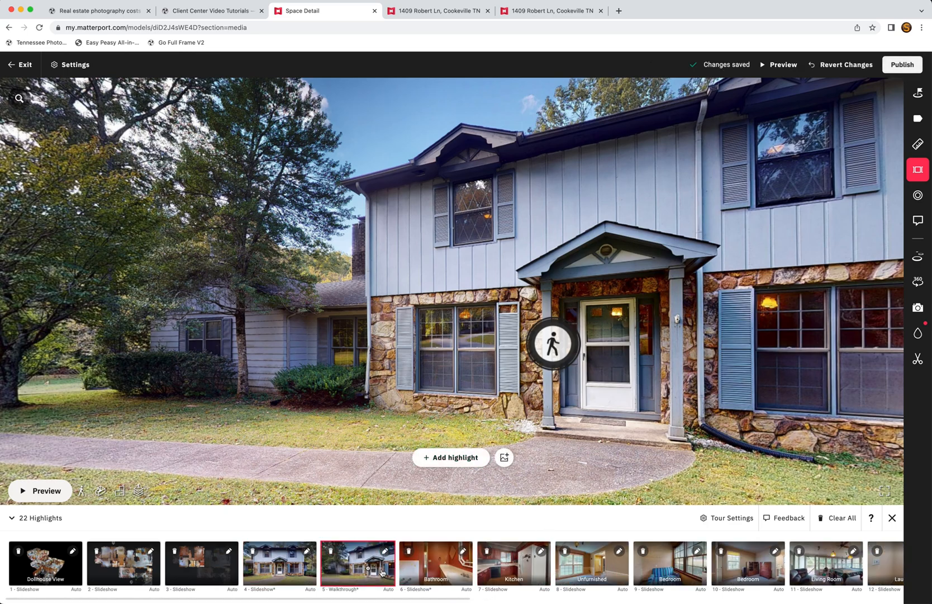
click(505, 458)
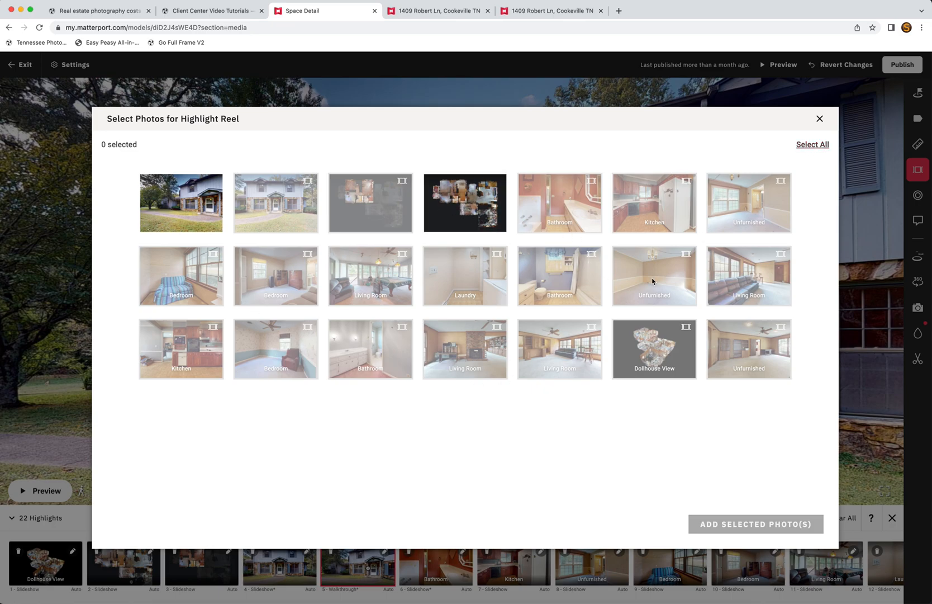
Step: Close the photo picker and preview the tour starting from the Kitchen highlight
click(819, 120)
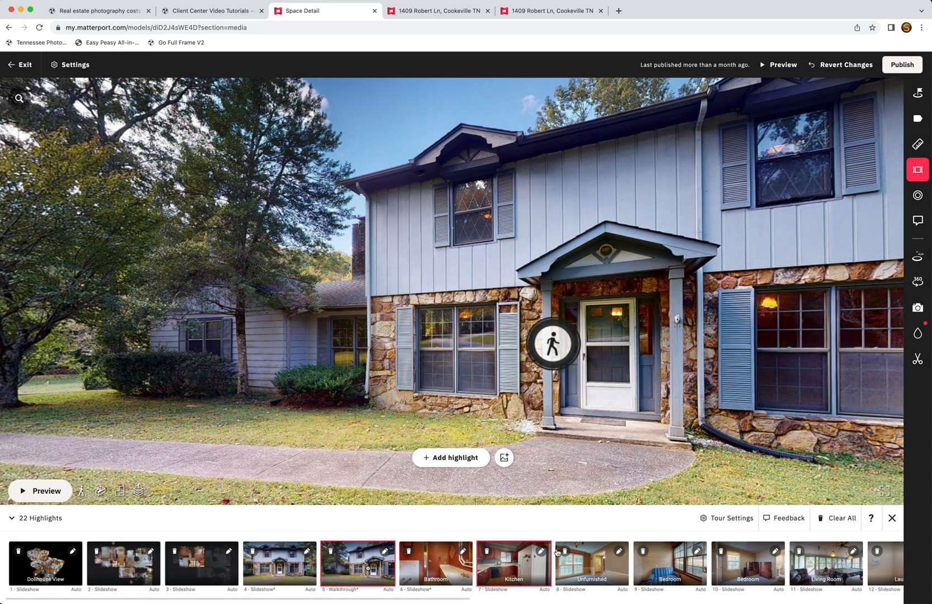
click(541, 551)
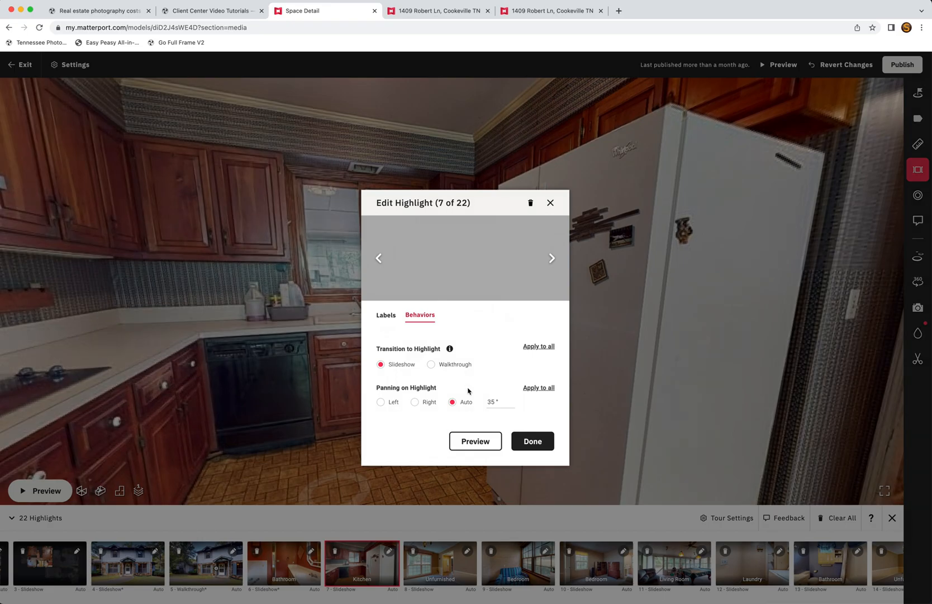
click(479, 447)
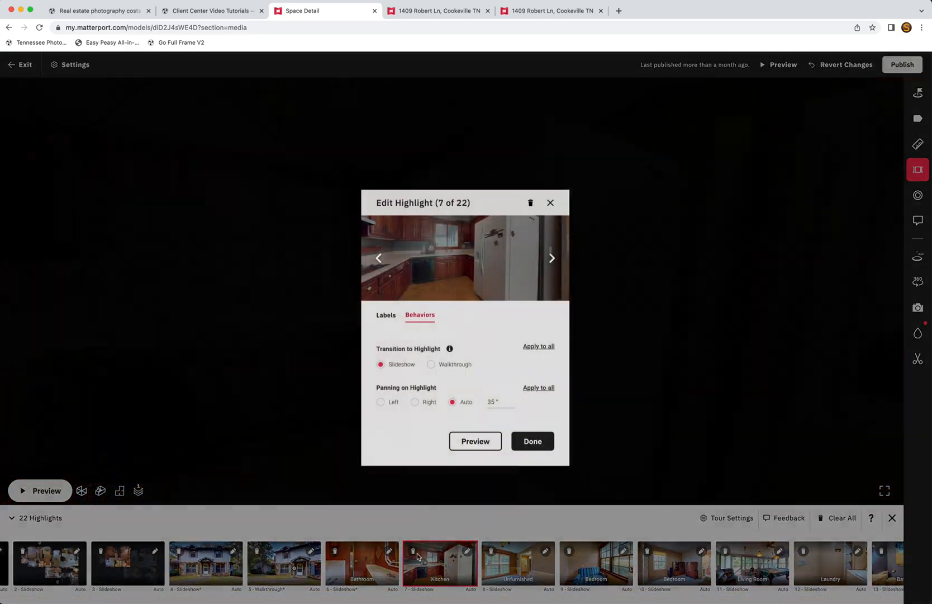
click(518, 584)
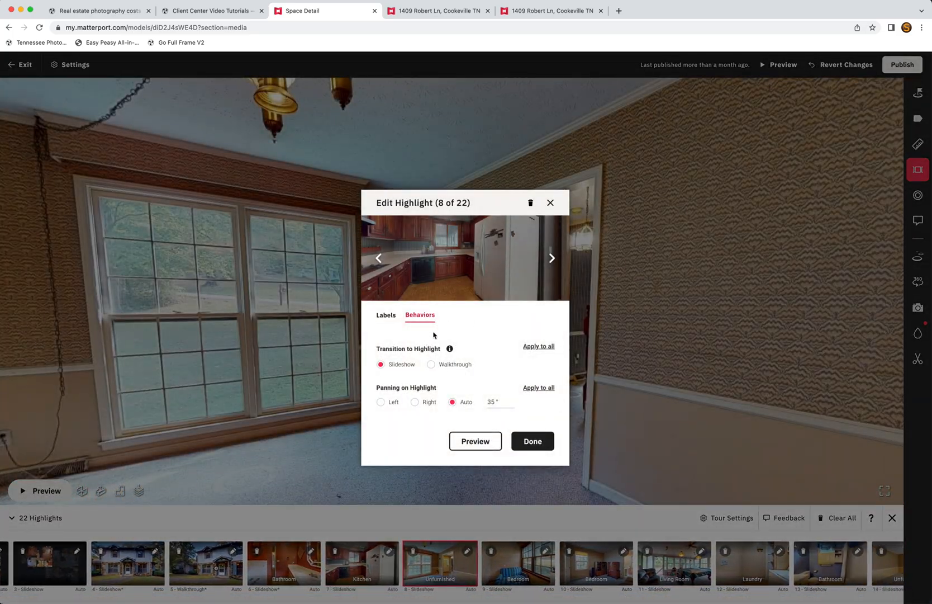
click(551, 345)
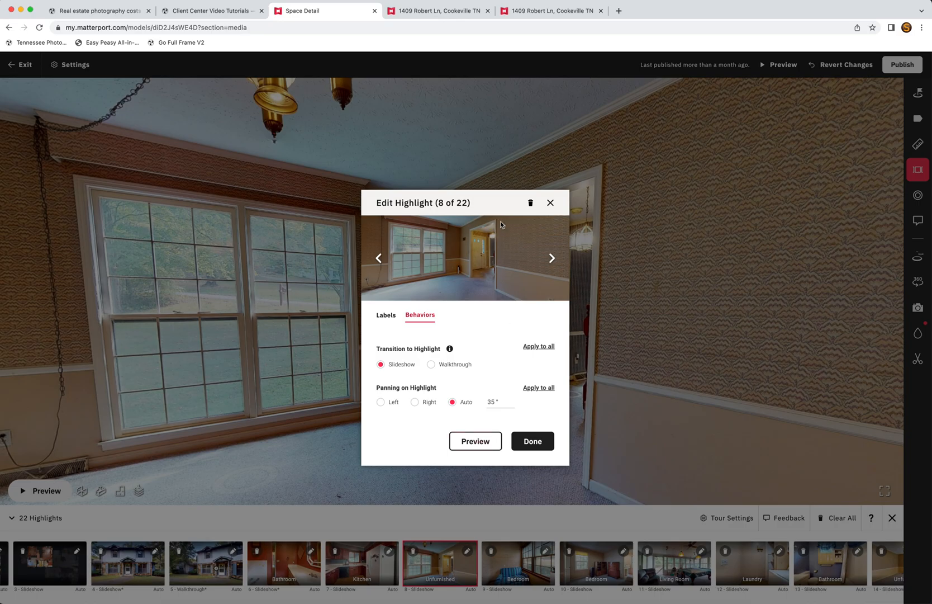
click(550, 202)
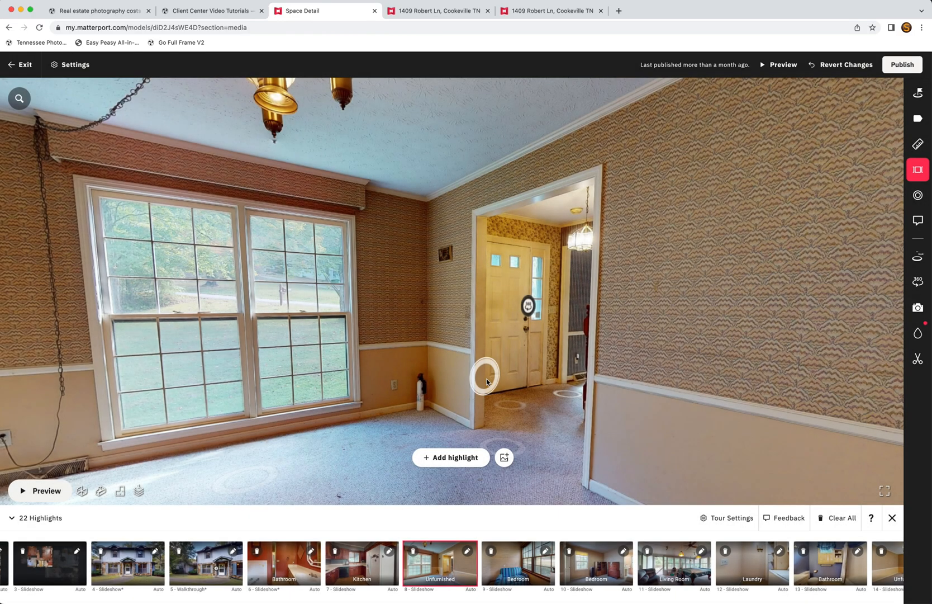
Step: Review the Unfurnished highlight's title and description fields, ending on the dining-room view
click(467, 551)
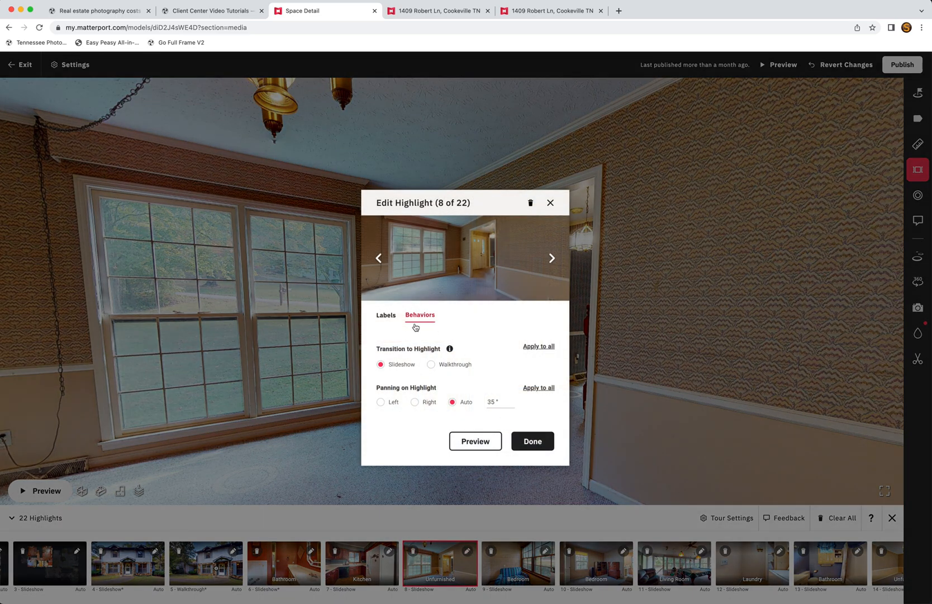
click(386, 316)
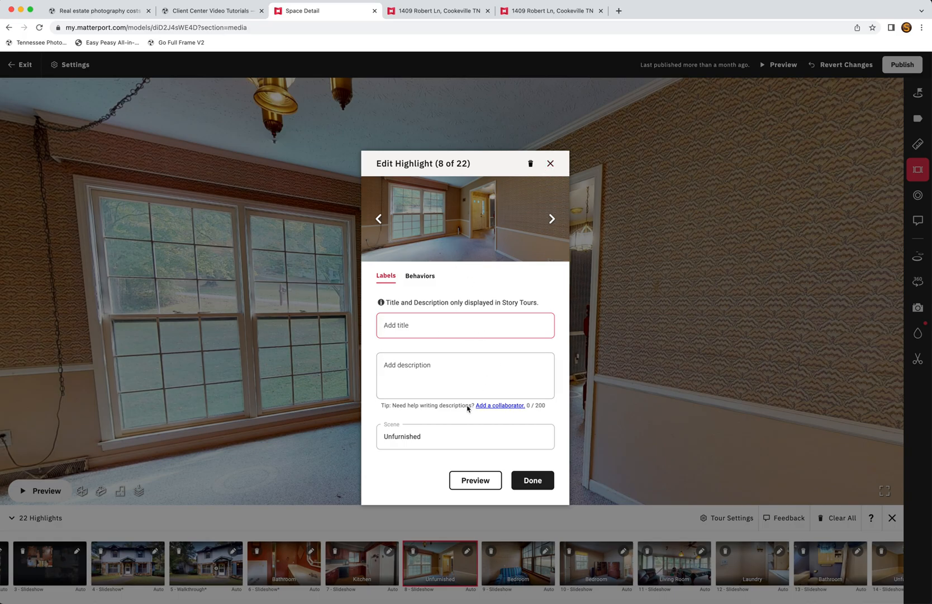
click(551, 164)
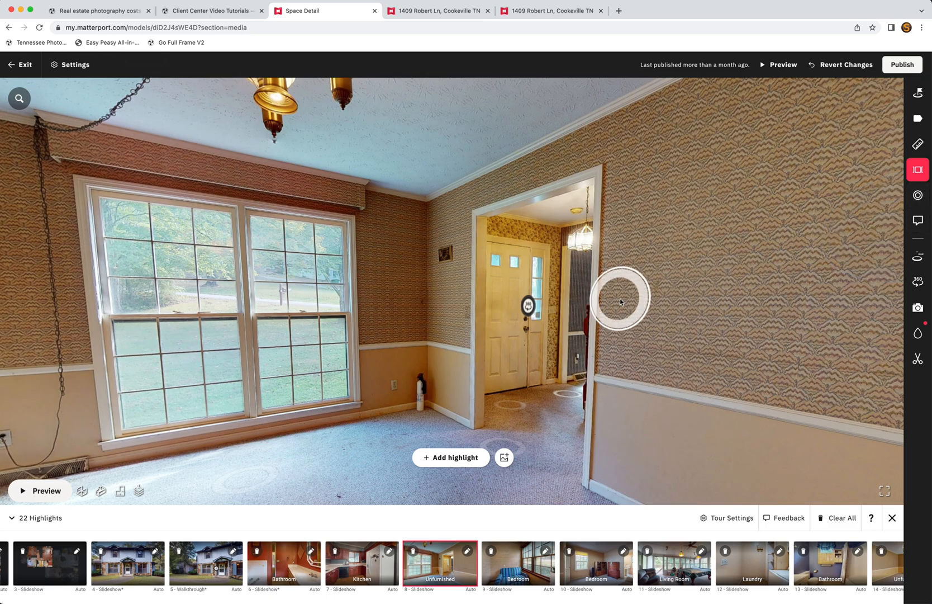
Step: Add a new tag on the fire extinguisher by the dining-room window
click(918, 195)
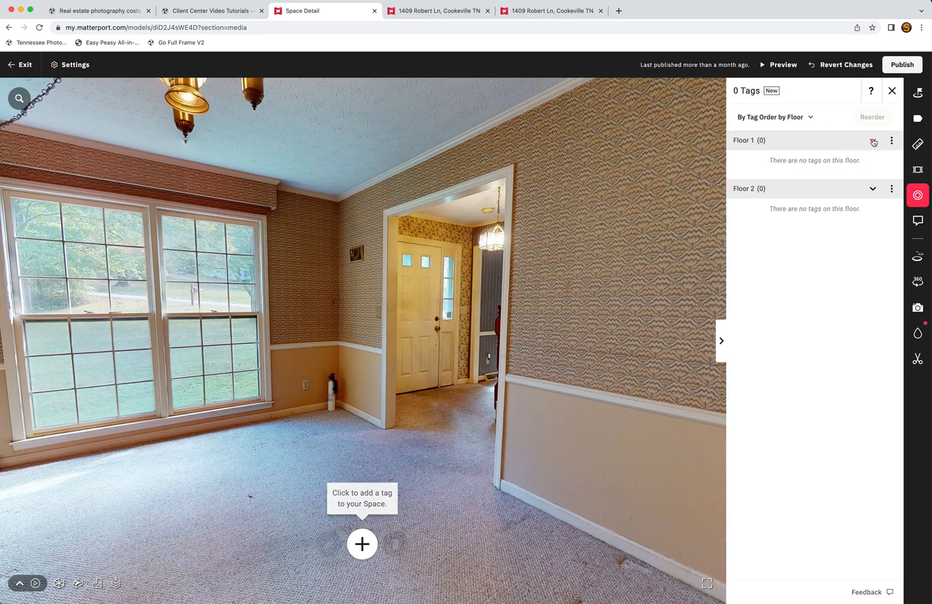
click(362, 544)
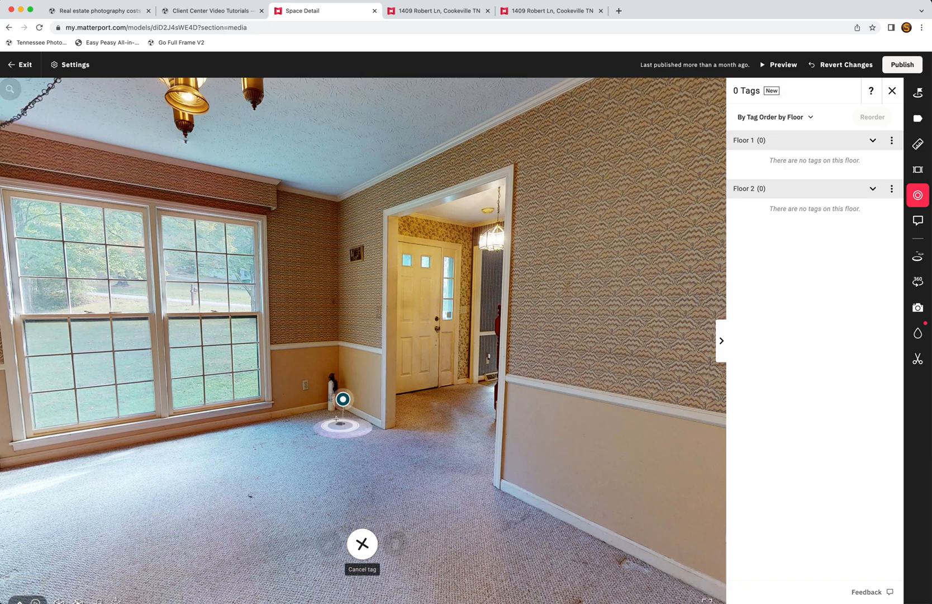
click(334, 390)
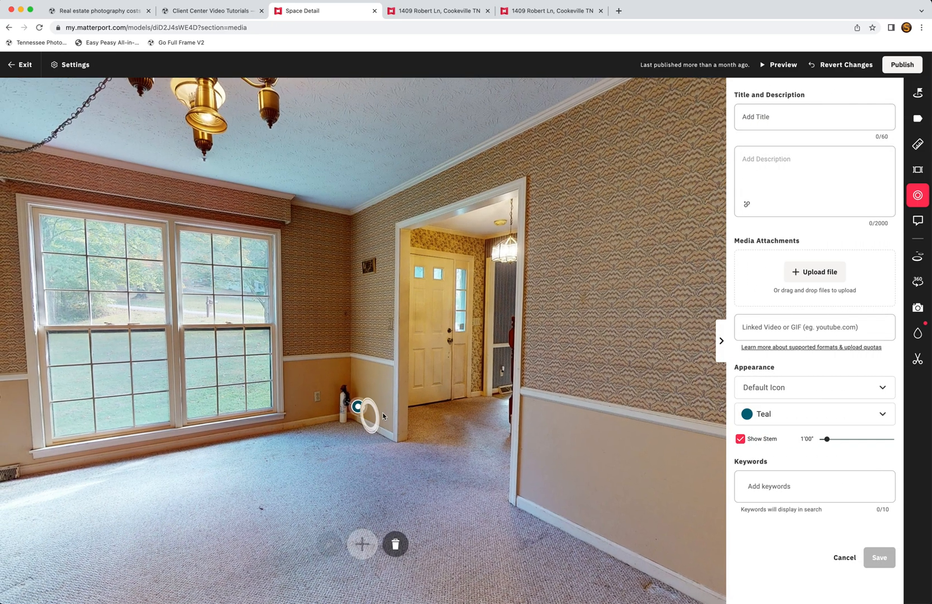
Step: Enter the tag title 'Fire' and bring up spelling suggestions for it
click(793, 120)
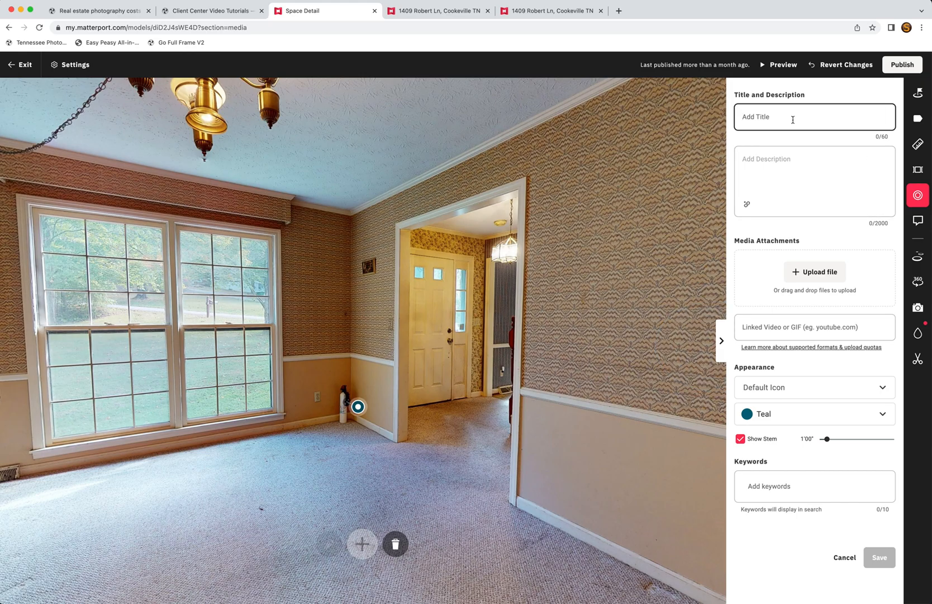
text(Fire Extingquisher)
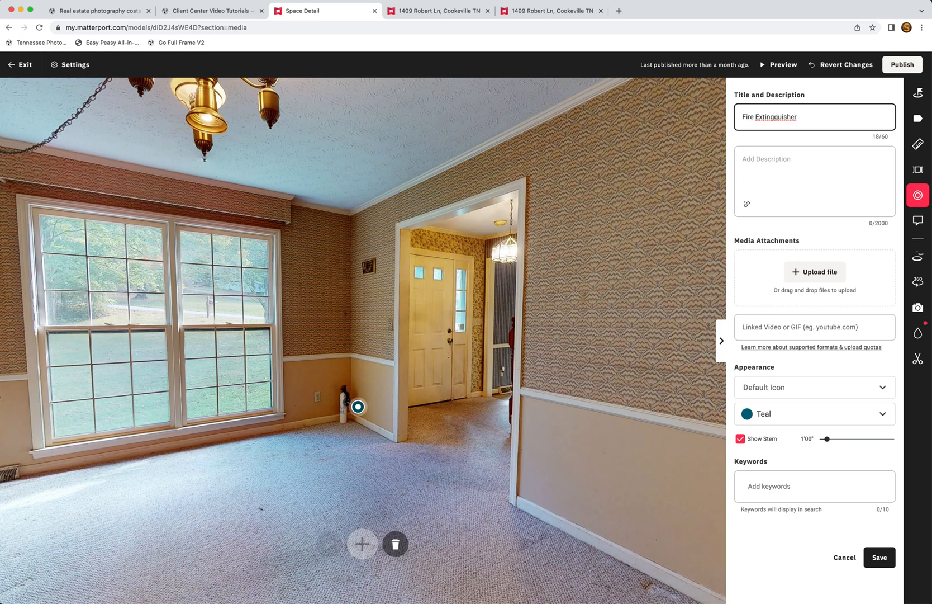
right_click(785, 121)
Step: Correct the title to 'Fire Extinguisher' and describe it as junk older than the wallpaper
click(796, 123)
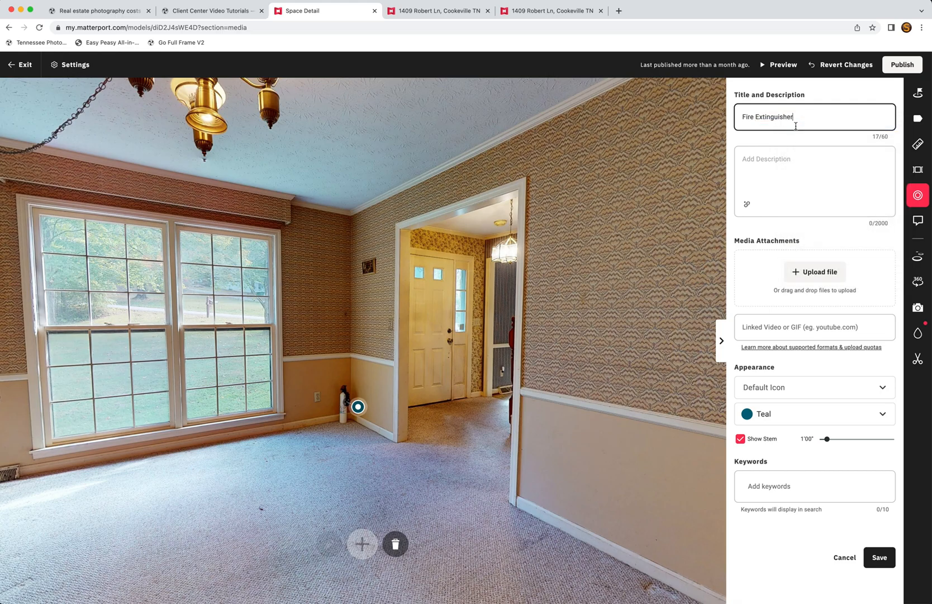
click(776, 173)
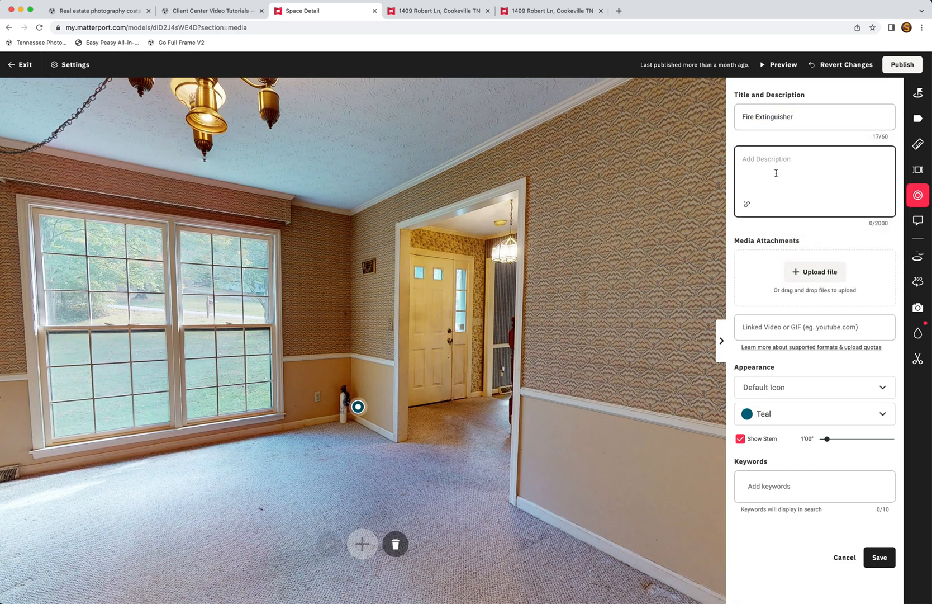
text(pi)
text(own away)
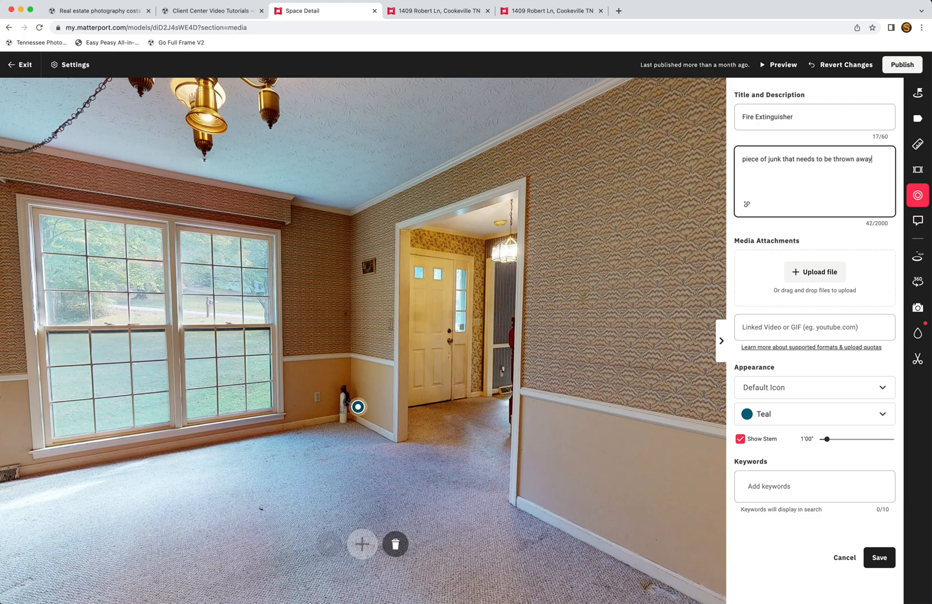
text( because it's older than the wallpaper)
click(816, 245)
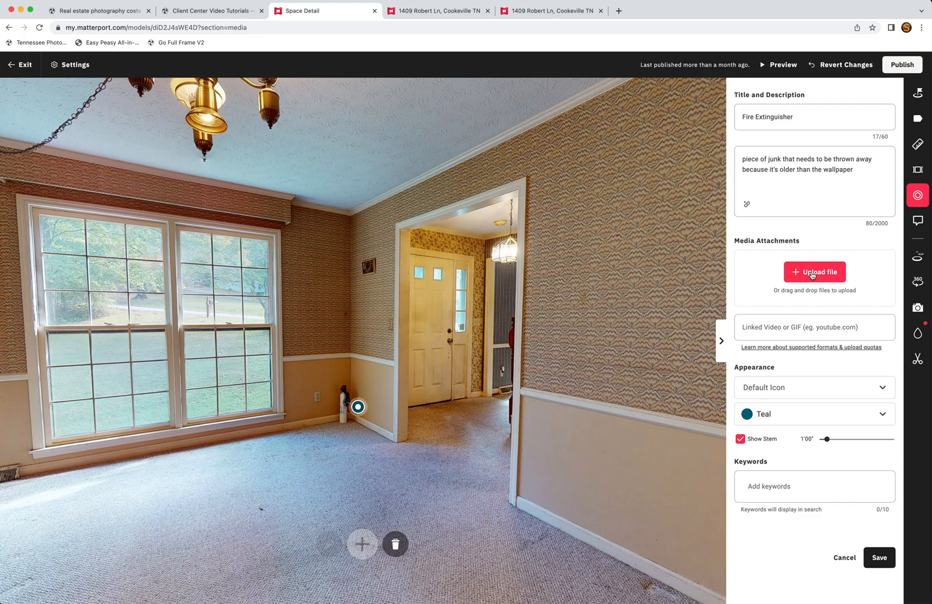
click(769, 328)
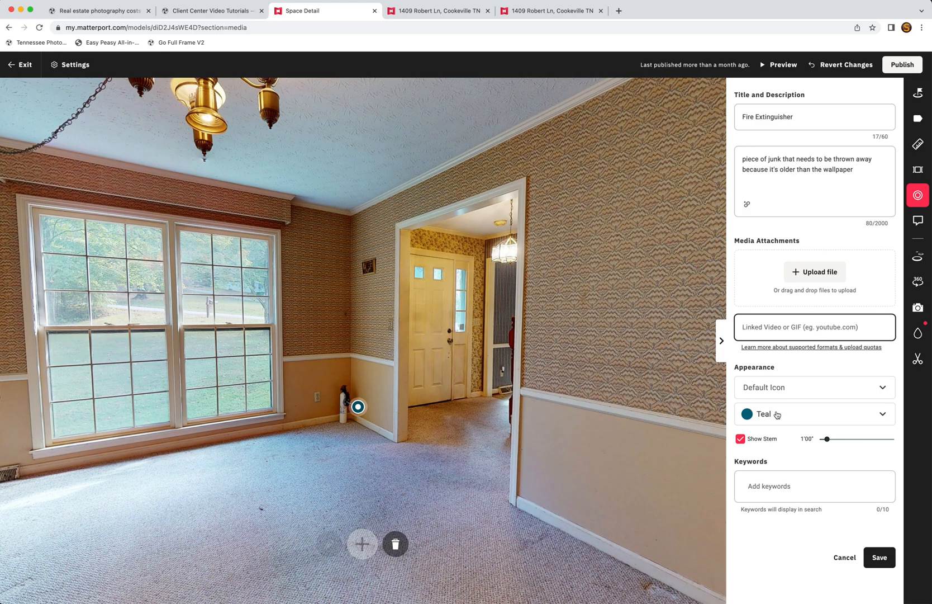
Step: Give the tag the keywords 'fire extinguisher, fire safety', fixing the typo
click(800, 487)
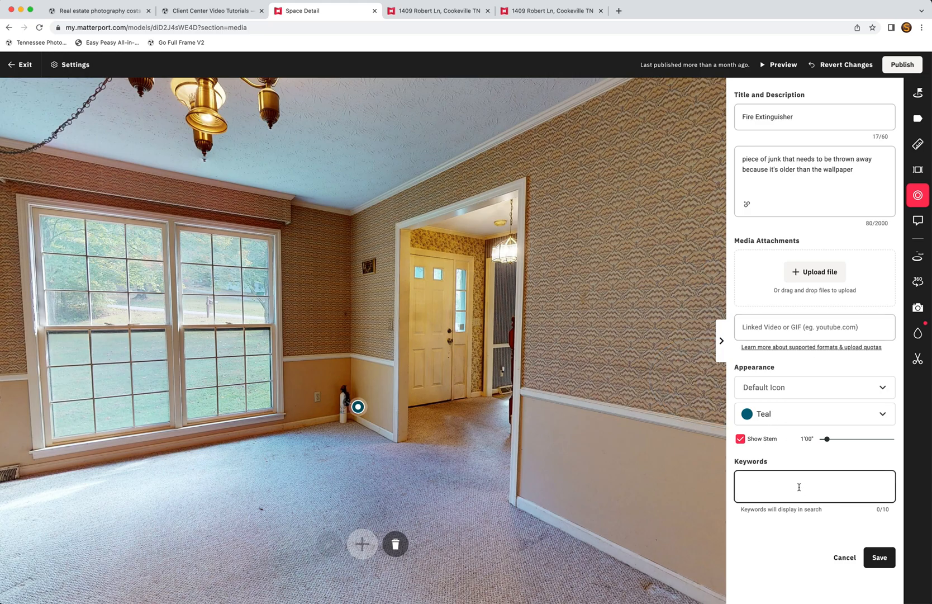
text(fire)
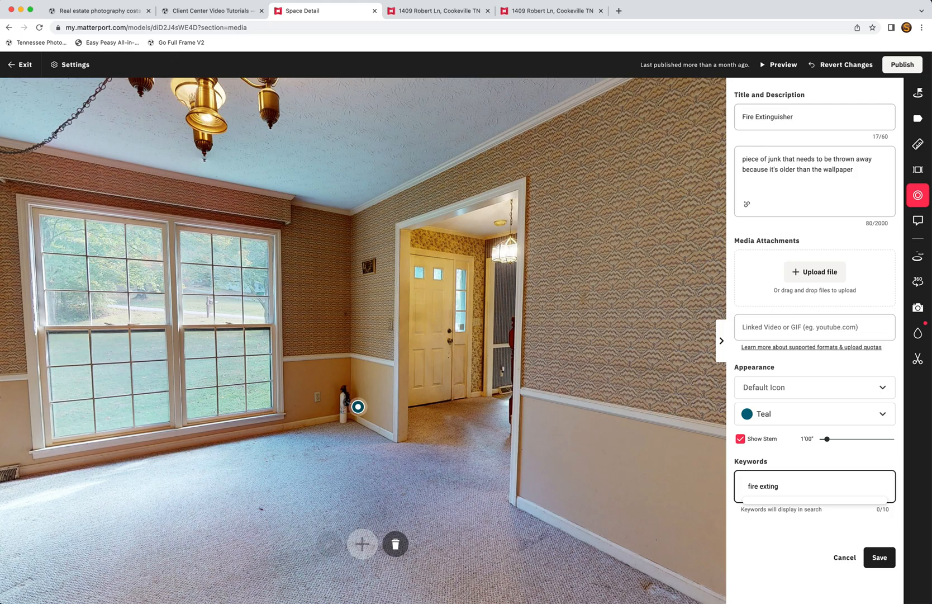
text(extinguisher,)
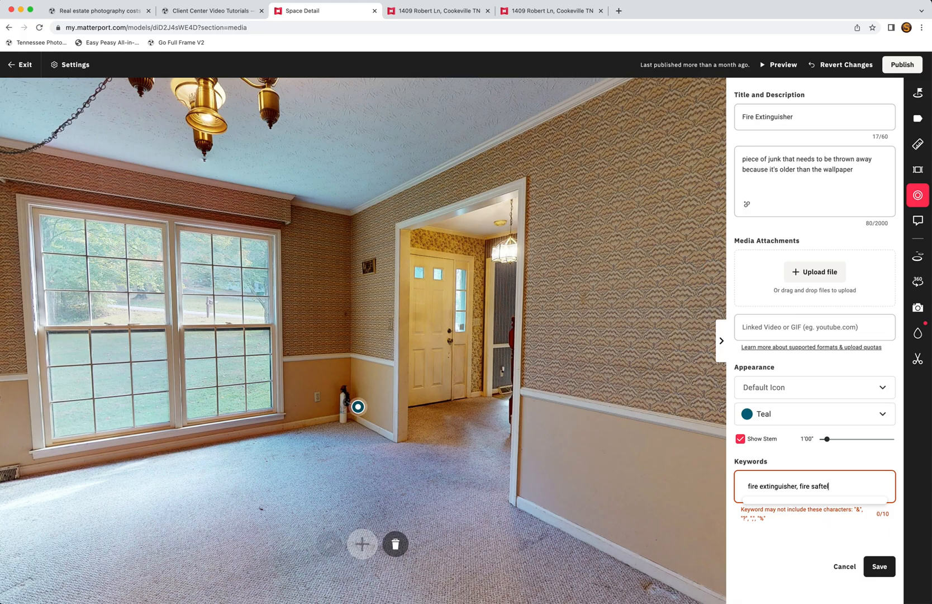
text(fire saftey)
text(sas)
Step: Save the tag, toggle its visibility off and back on, and reopen it for editing
click(878, 566)
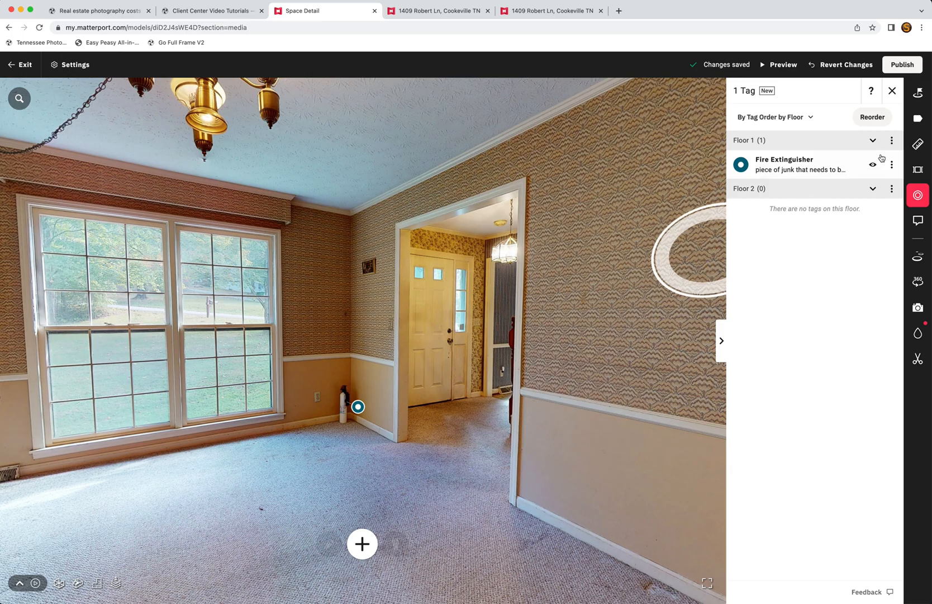
click(873, 165)
click(873, 165)
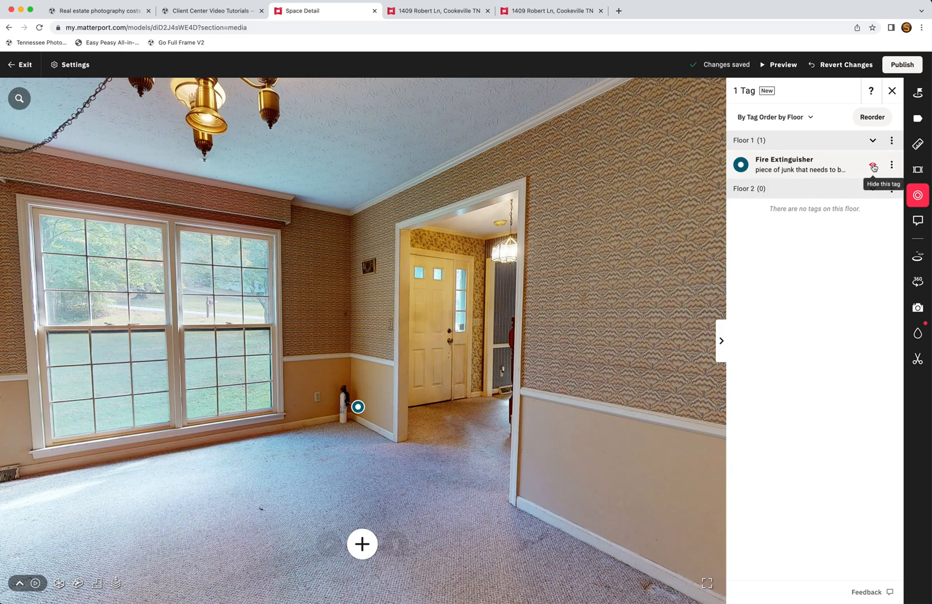
click(892, 165)
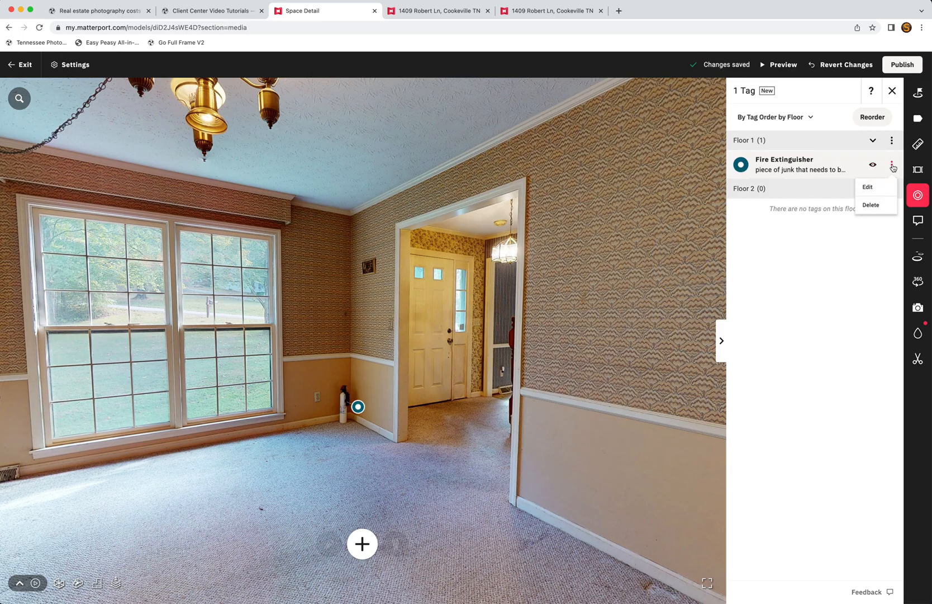
click(868, 186)
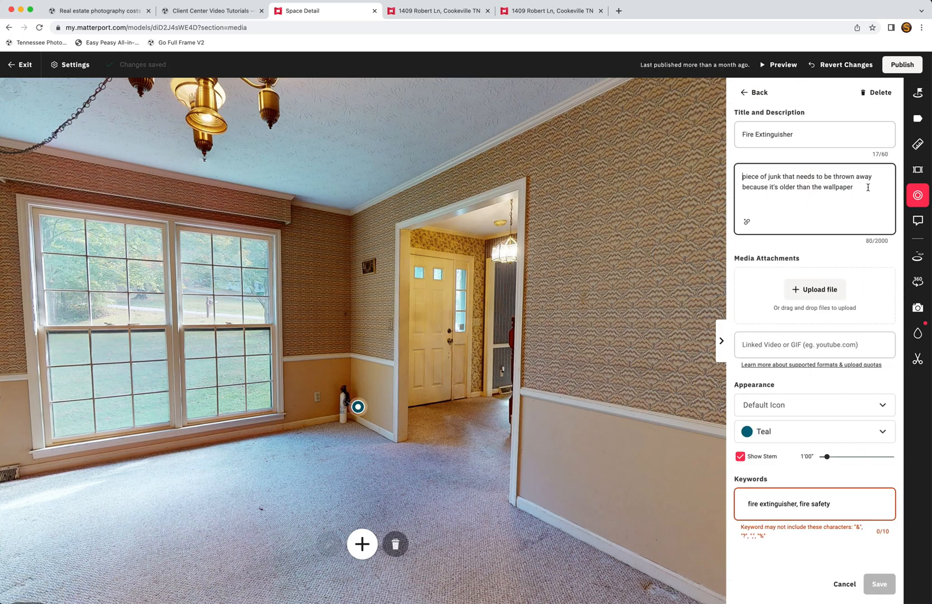
Step: Give the Fire Extinguisher tag the teal Pizza-Slice icon
click(800, 406)
scroll(838, 509, down, 5)
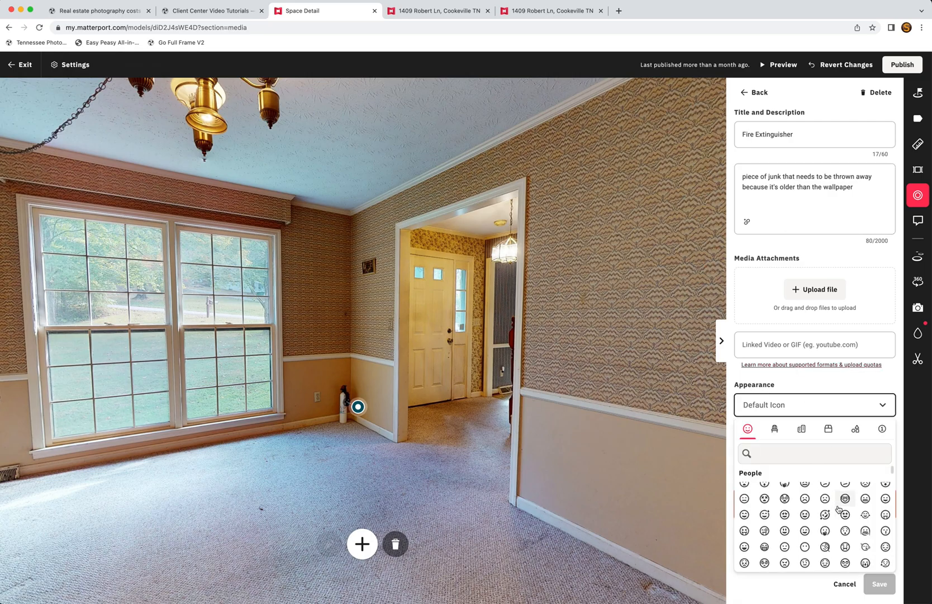
scroll(838, 509, down, 3)
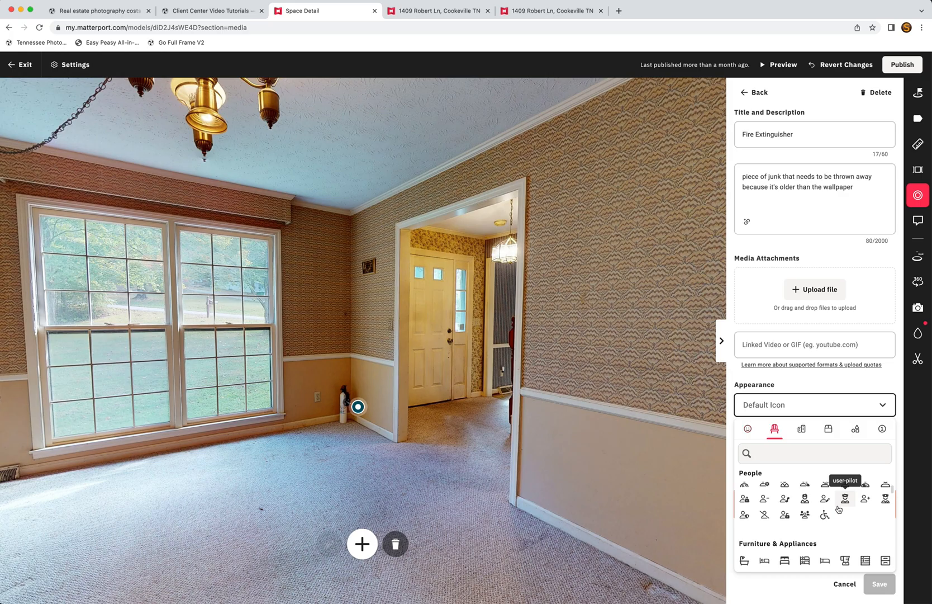
scroll(850, 529, down, 5)
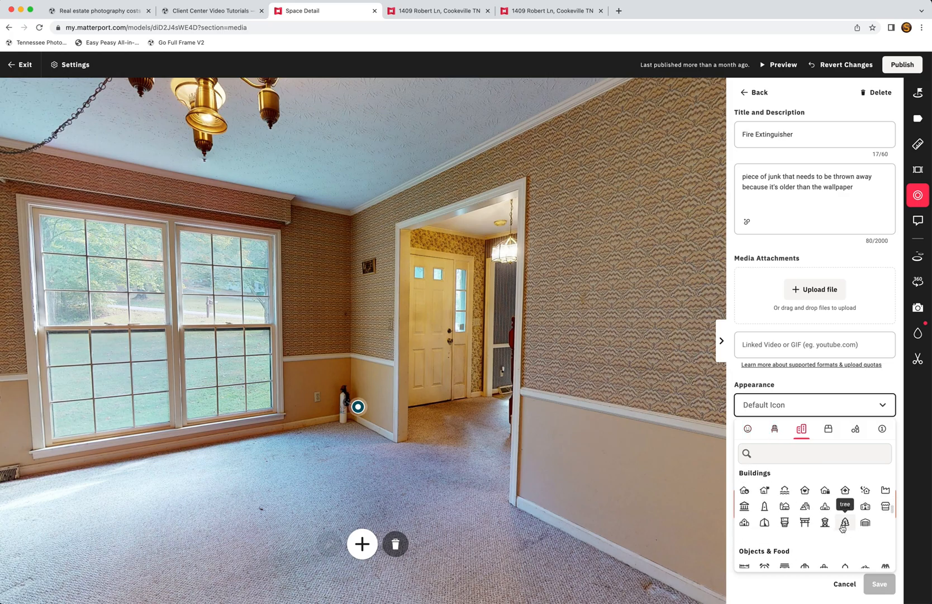
scroll(843, 527, down, 3)
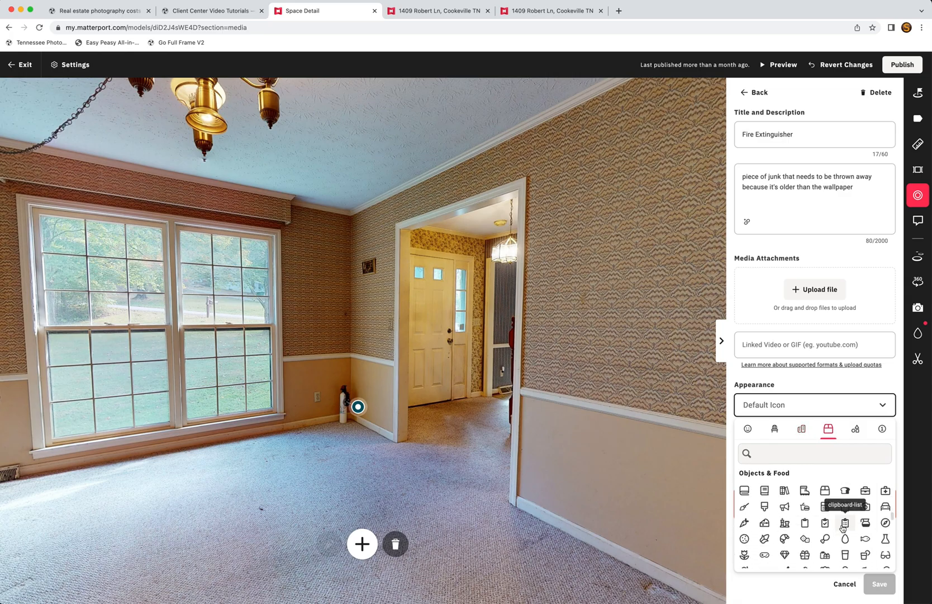
click(809, 550)
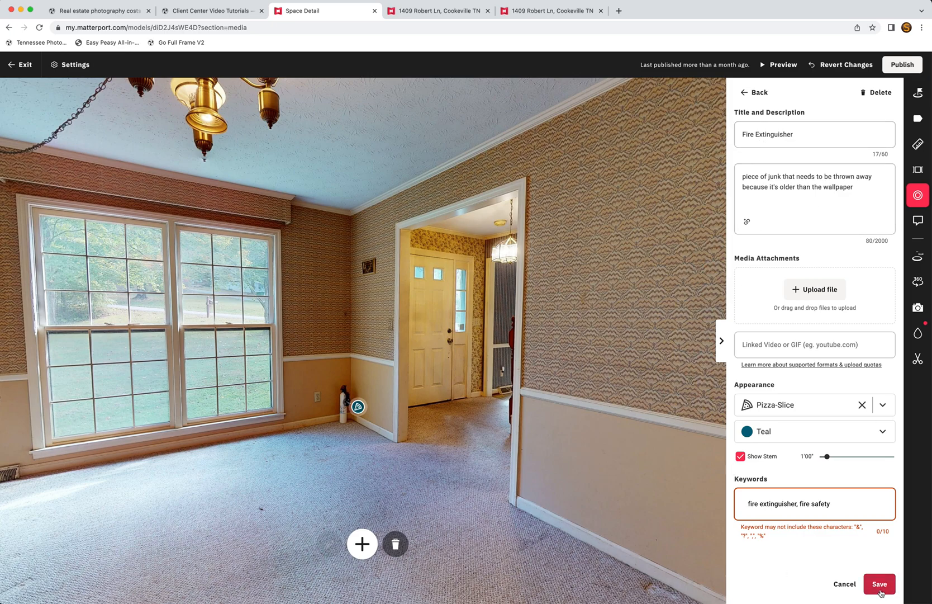
click(452, 11)
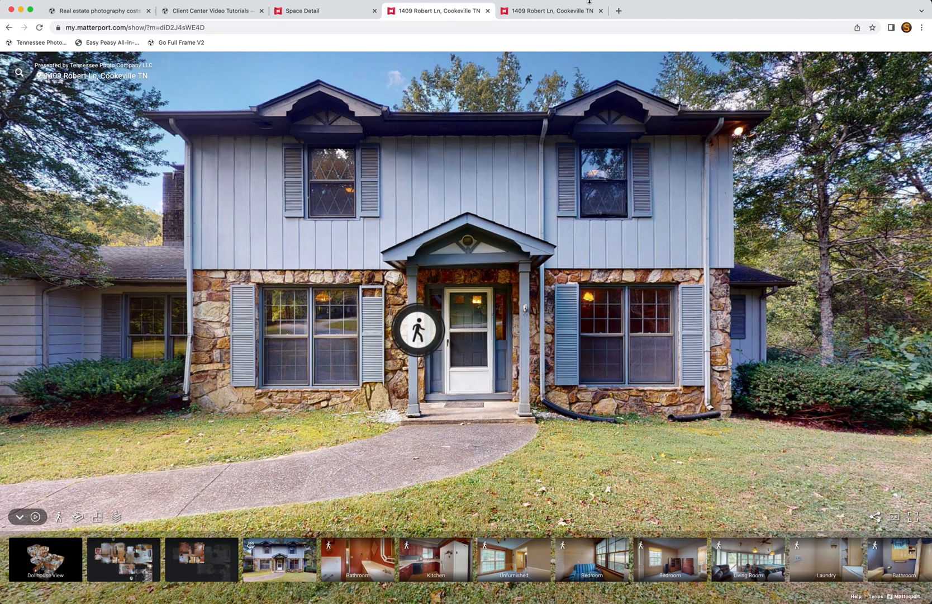
click(39, 27)
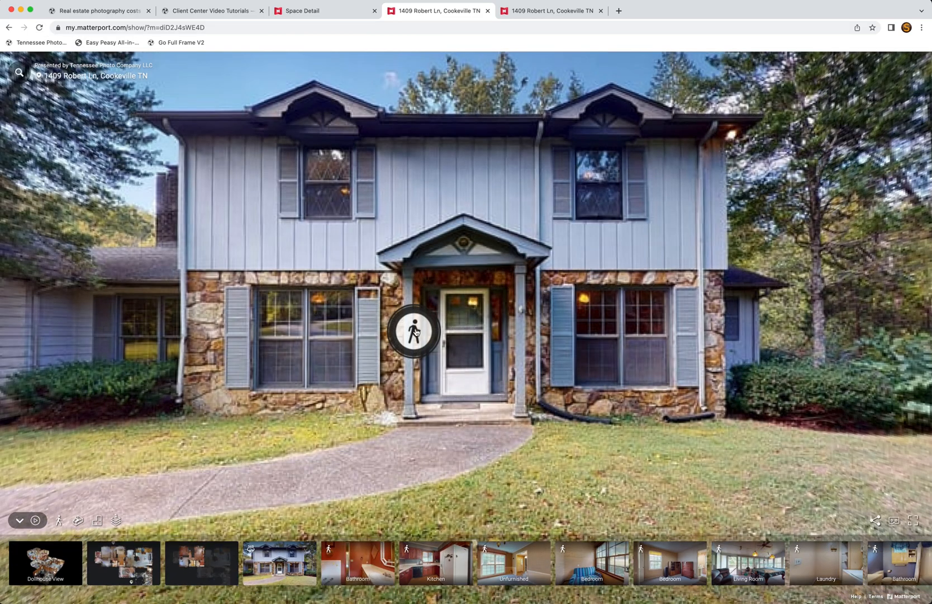
click(418, 331)
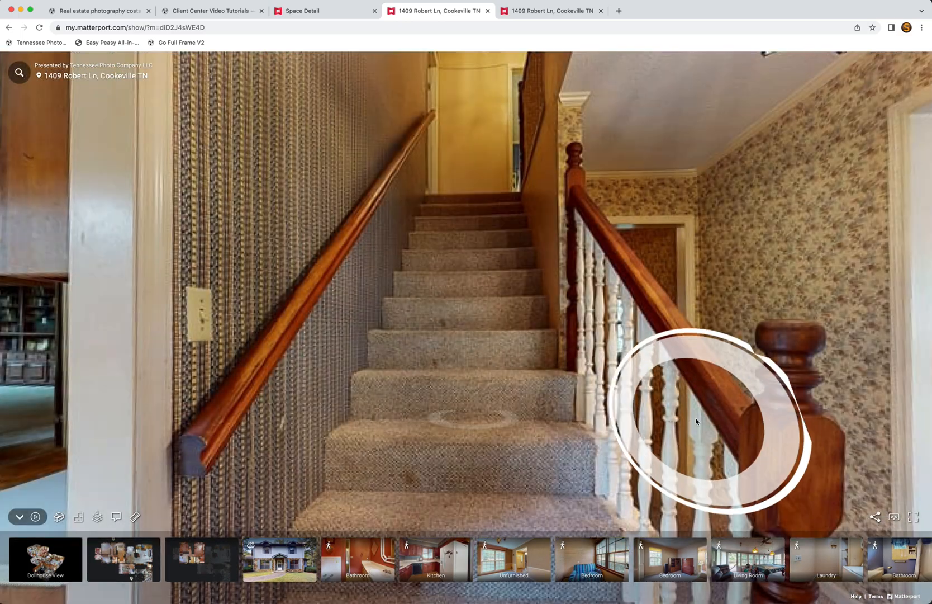
click(696, 421)
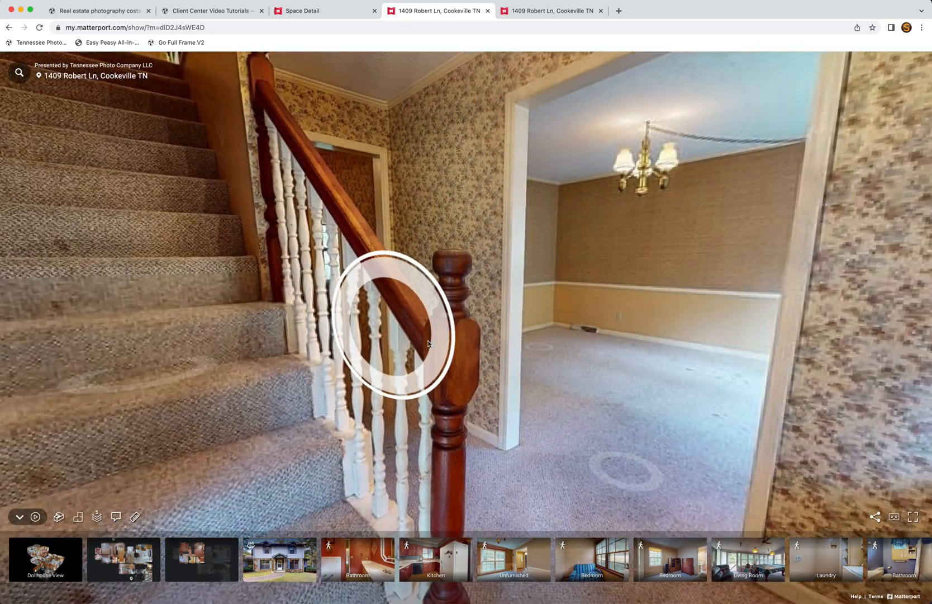
click(567, 374)
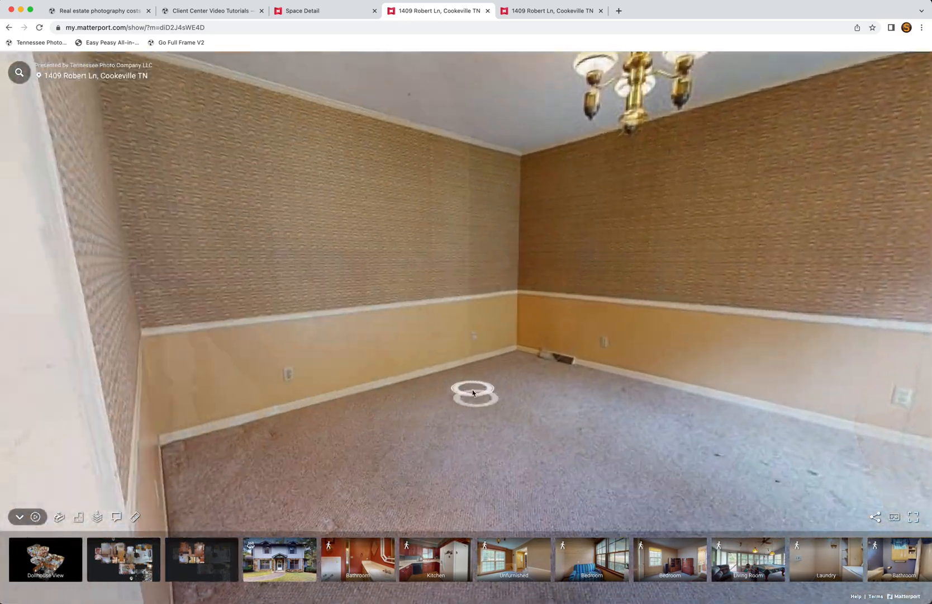
Step: Look around the dining room toward the extinguisher, windows and doorway
drag(632, 363, 472, 354)
drag(783, 347, 329, 285)
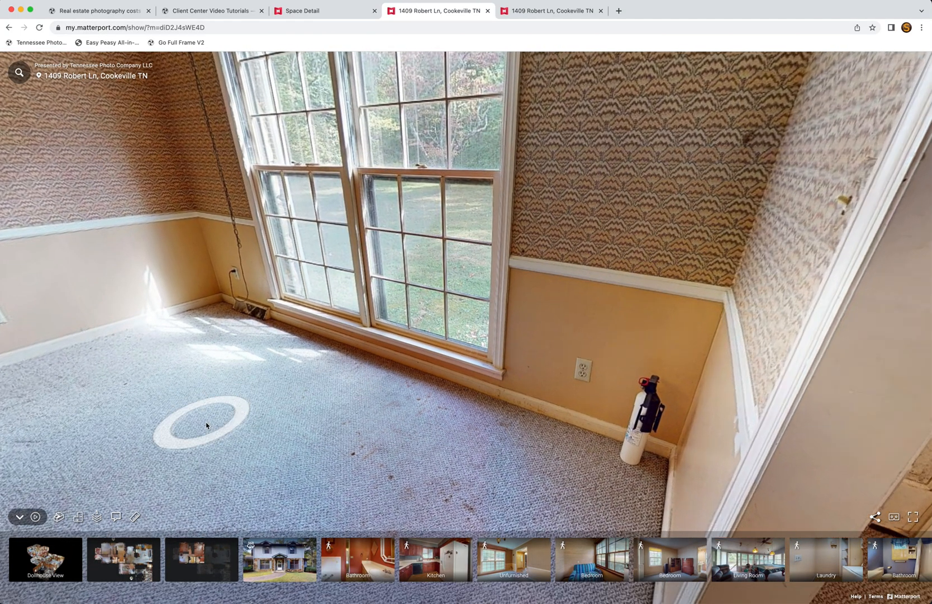
click(208, 426)
drag(383, 374, 101, 347)
drag(493, 287, 11, 302)
click(577, 295)
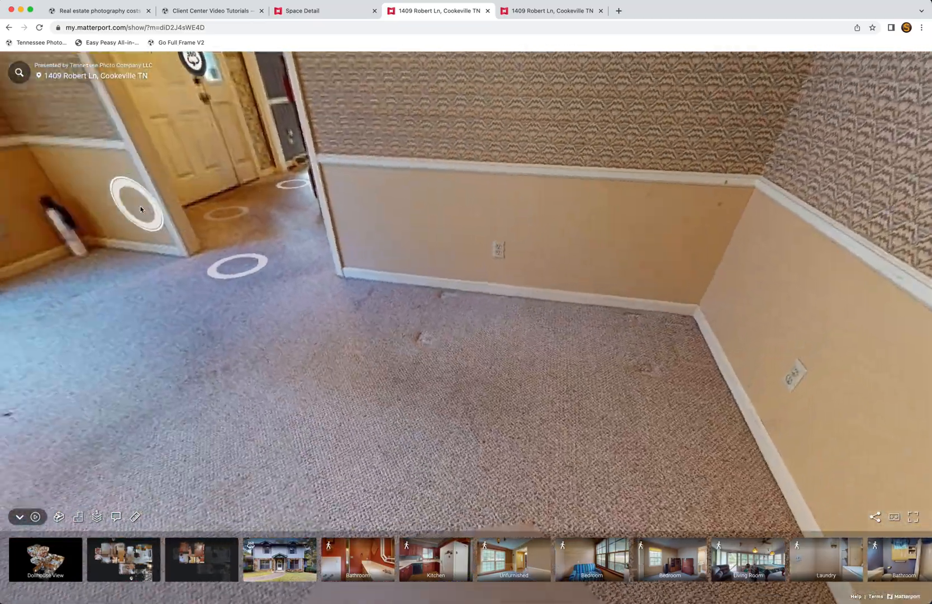
drag(141, 210, 431, 362)
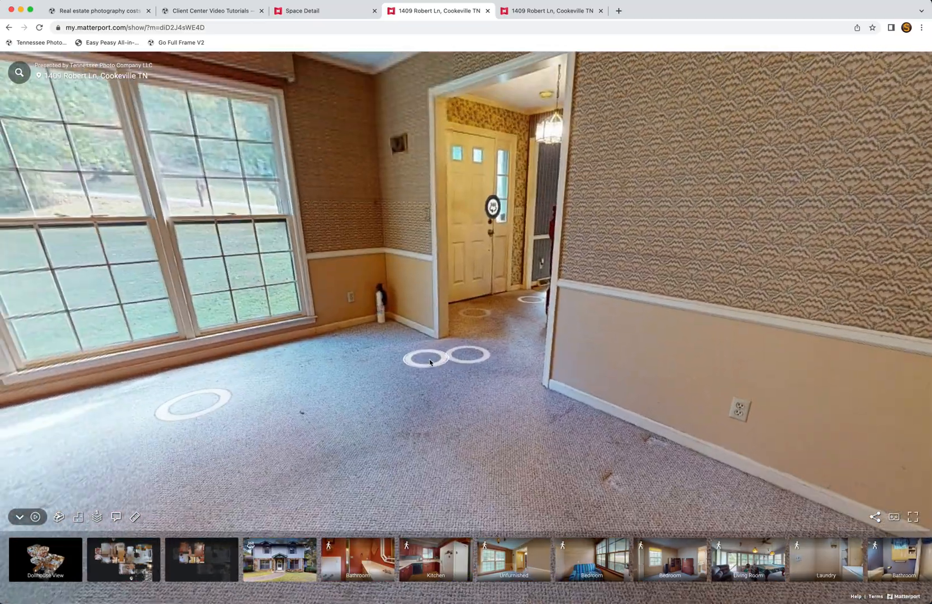
drag(501, 116, 630, 96)
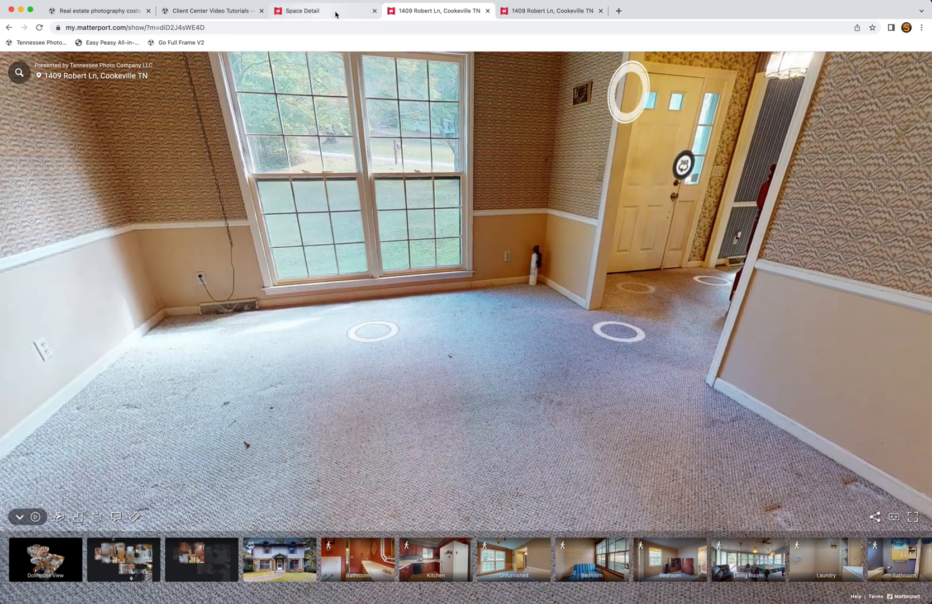
Step: Publish the tag changes, then hide Blur 1 over the extinguisher and apply the blurs
click(334, 16)
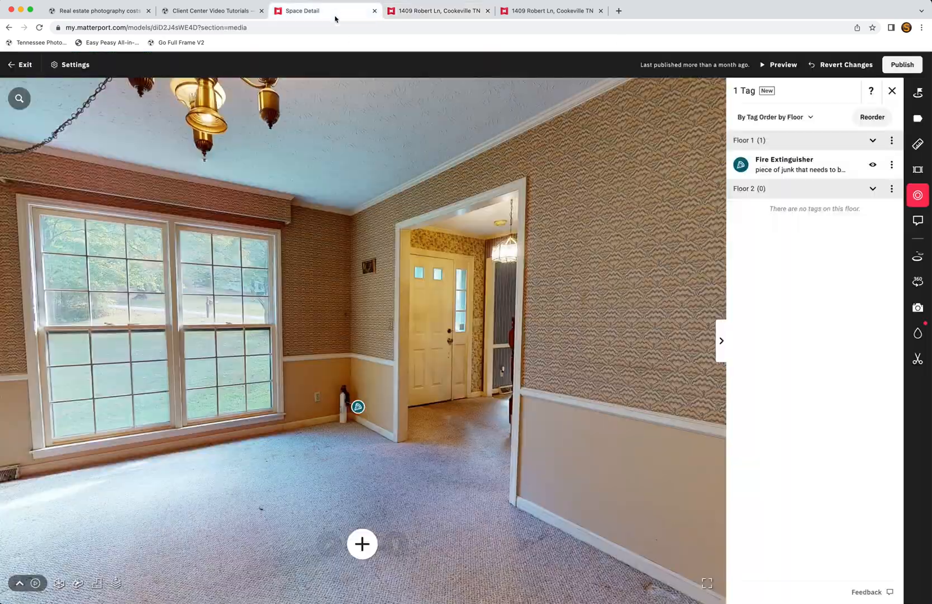
click(901, 65)
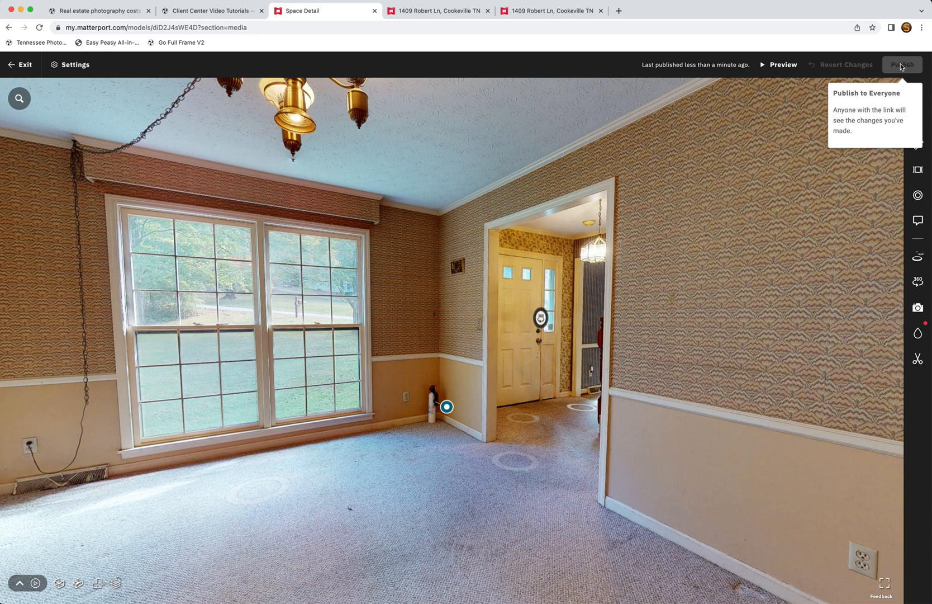
click(918, 332)
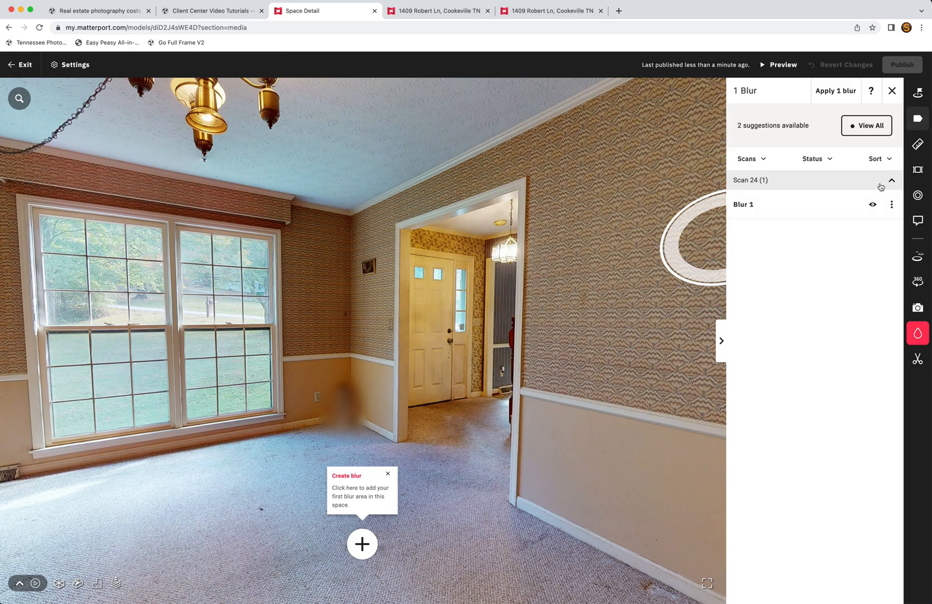
click(872, 206)
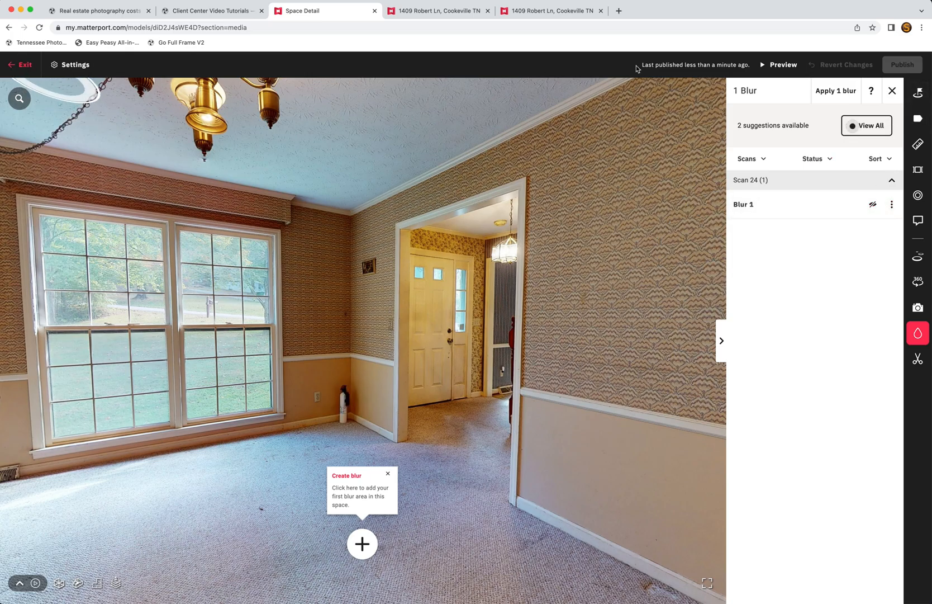
click(892, 91)
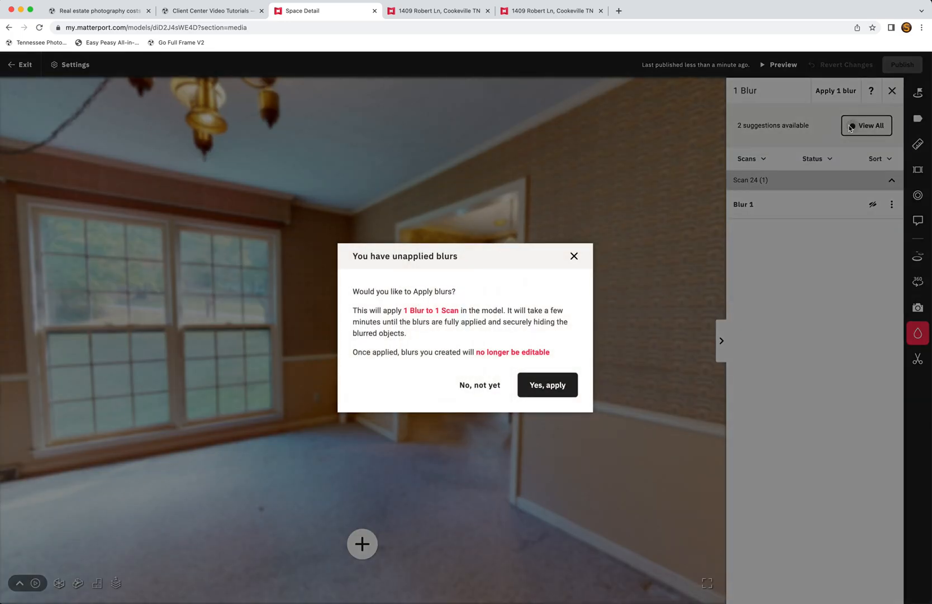
click(548, 385)
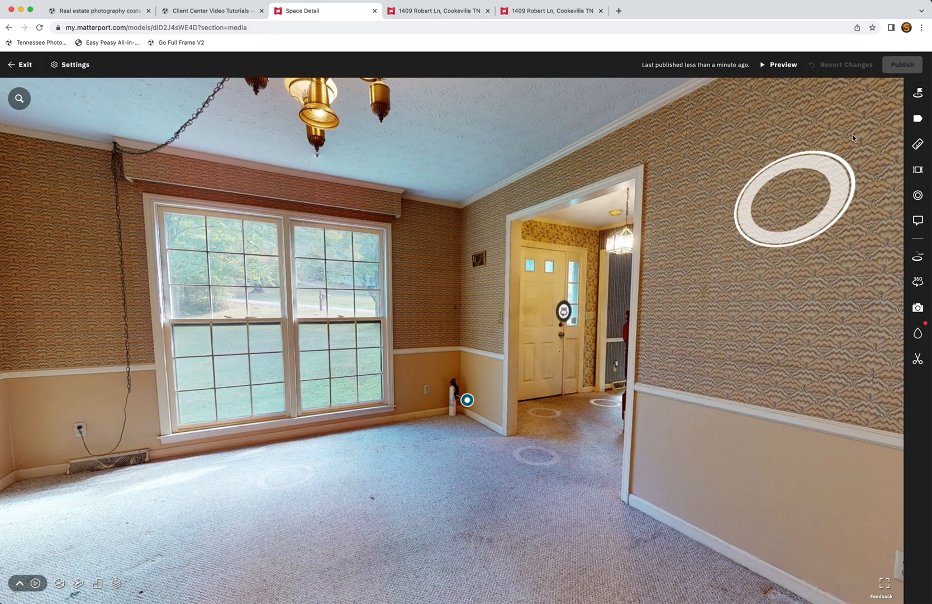
click(450, 12)
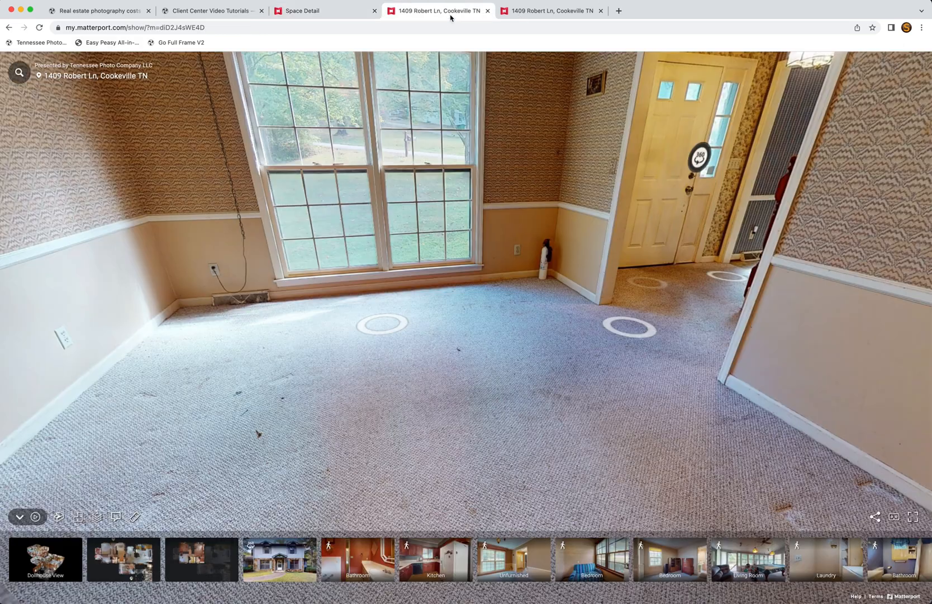
click(39, 27)
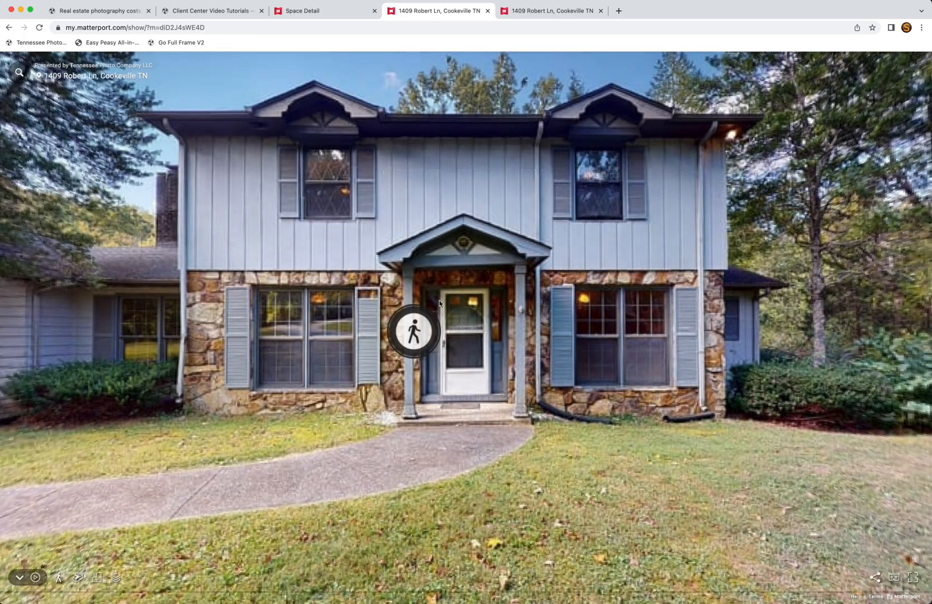
click(419, 331)
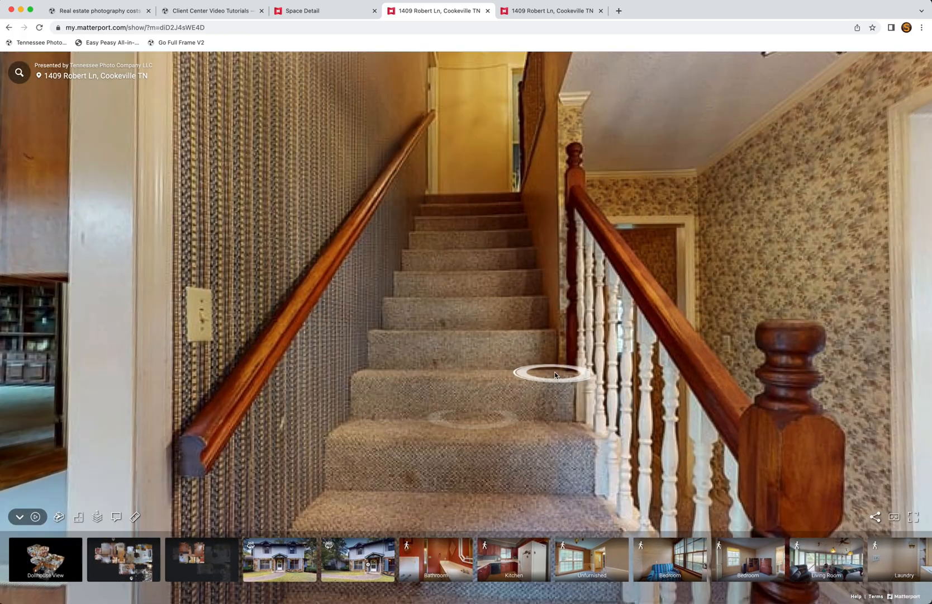
drag(551, 373, 347, 337)
click(721, 433)
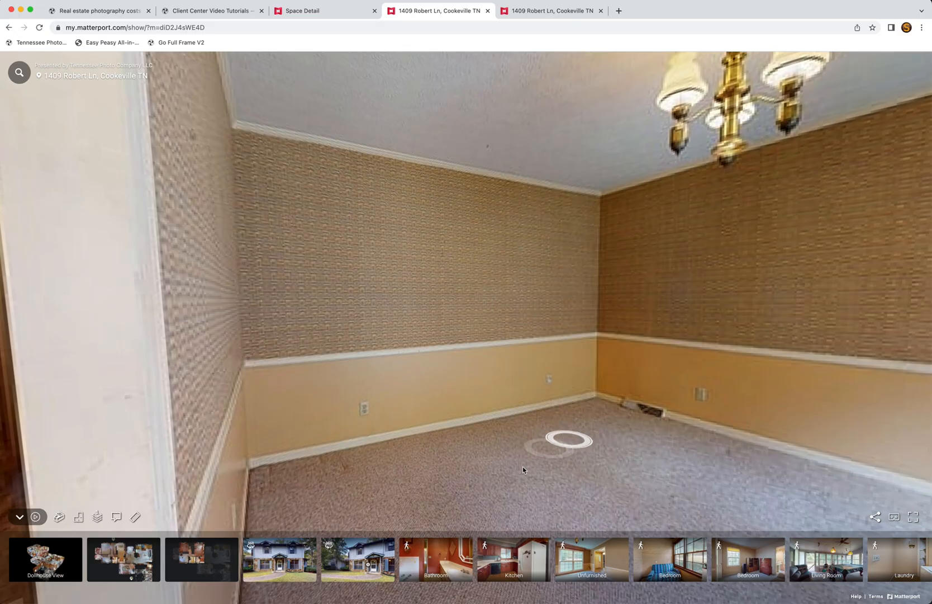
click(753, 428)
drag(673, 418, 448, 363)
drag(769, 352, 368, 428)
drag(521, 331, 455, 337)
mouse_move(522, 409)
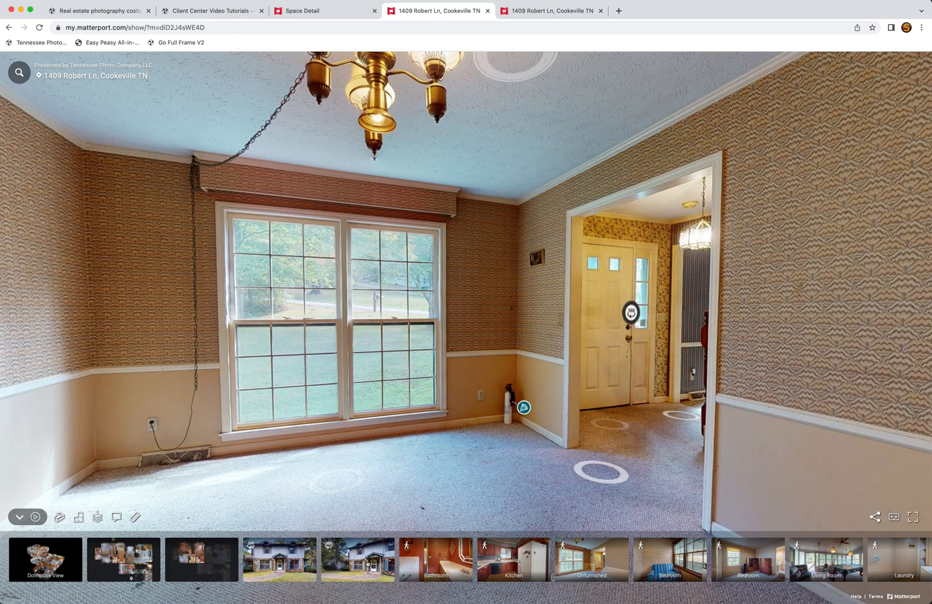
click(334, 13)
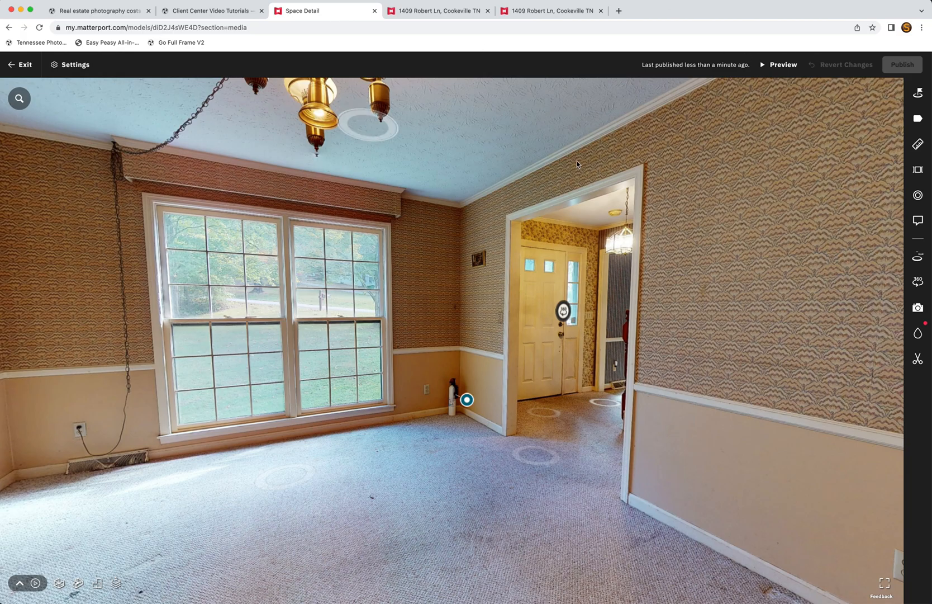
Step: Reopen the Fire Extinguisher tag for editing, dismissing the media upload file picker
click(917, 196)
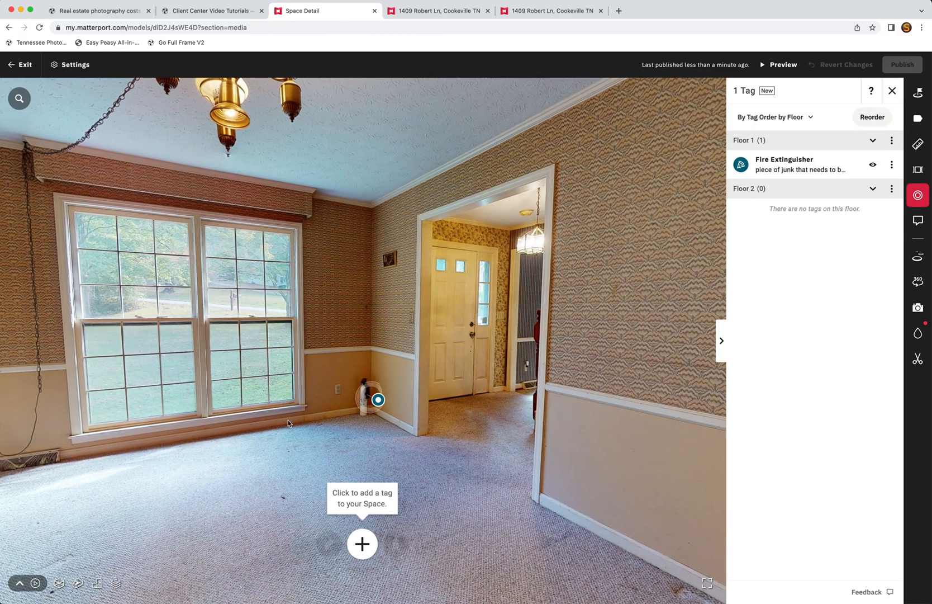
click(377, 402)
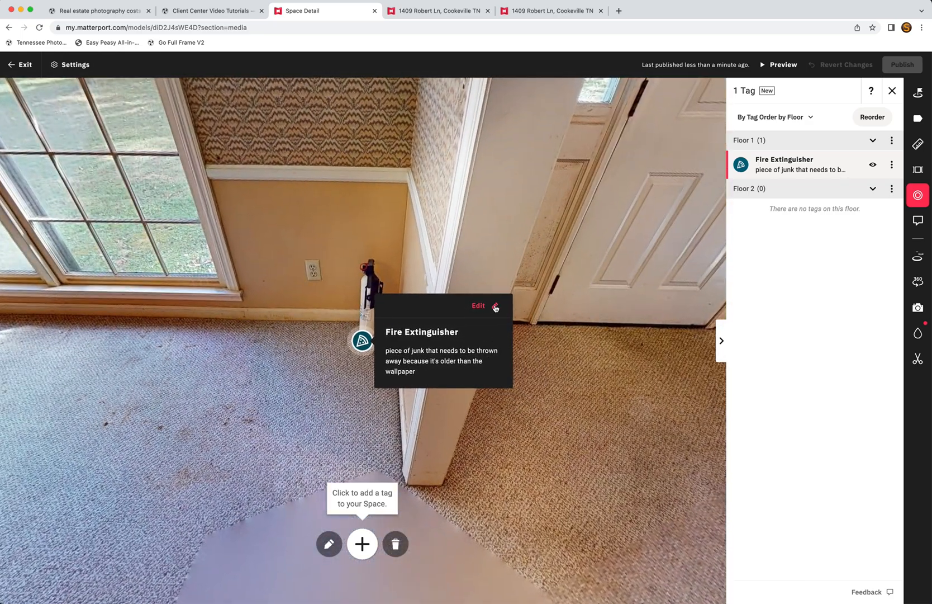
click(495, 306)
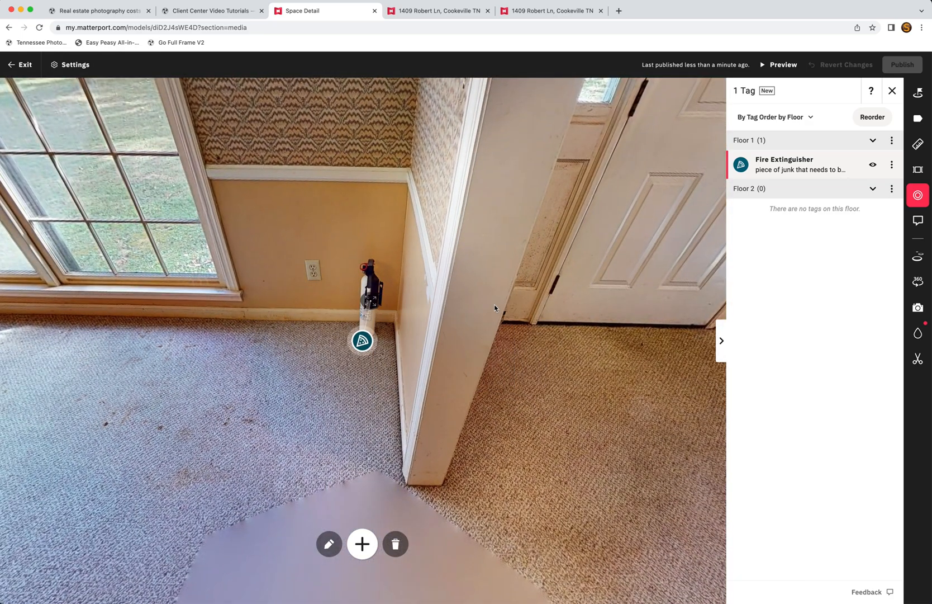
click(767, 347)
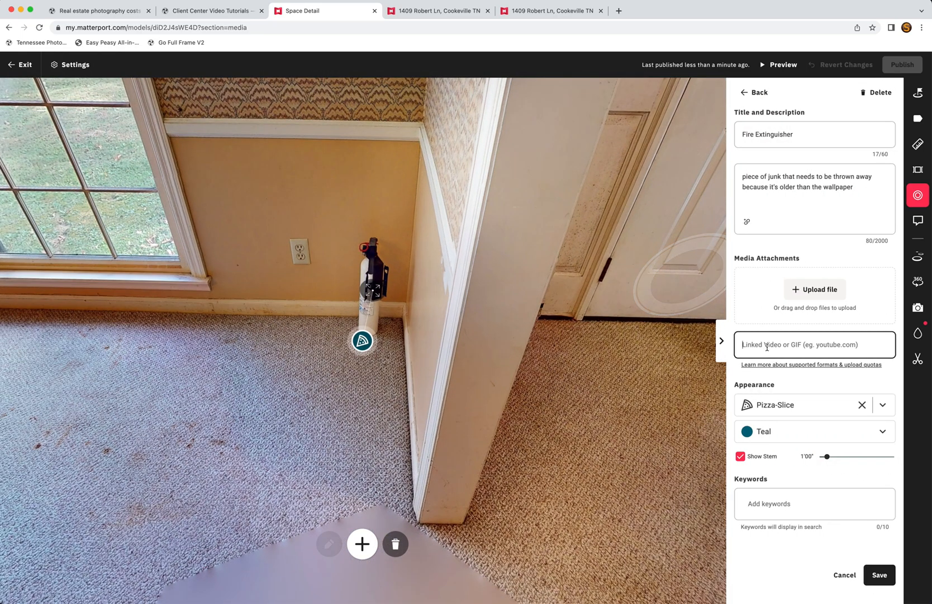
click(812, 290)
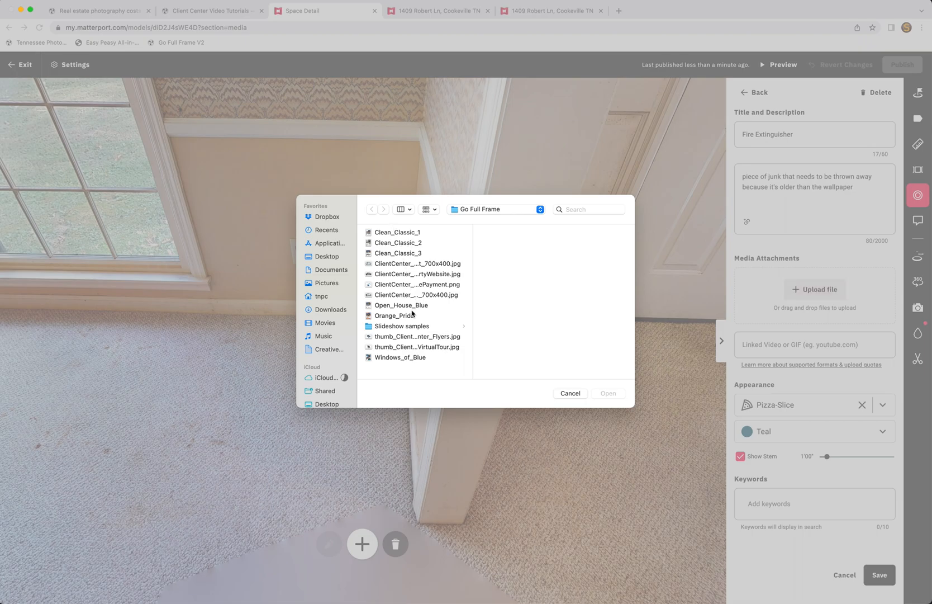
key(Escape)
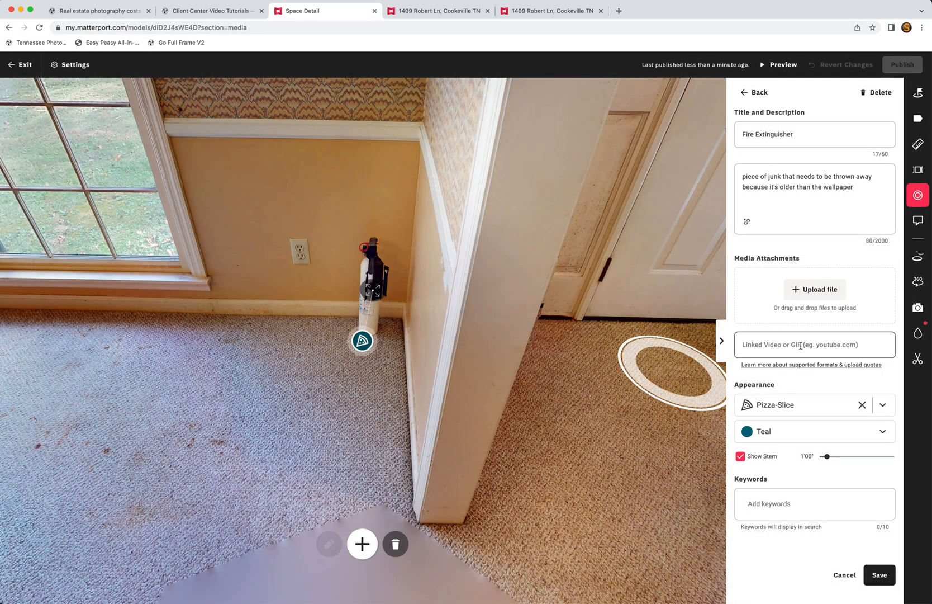
Step: Paste the showcase tour link as the tag's linked video and save the tag
click(777, 344)
text(https://my.matterport.com/show/?m=diD2J4sWE4D&mls=1)
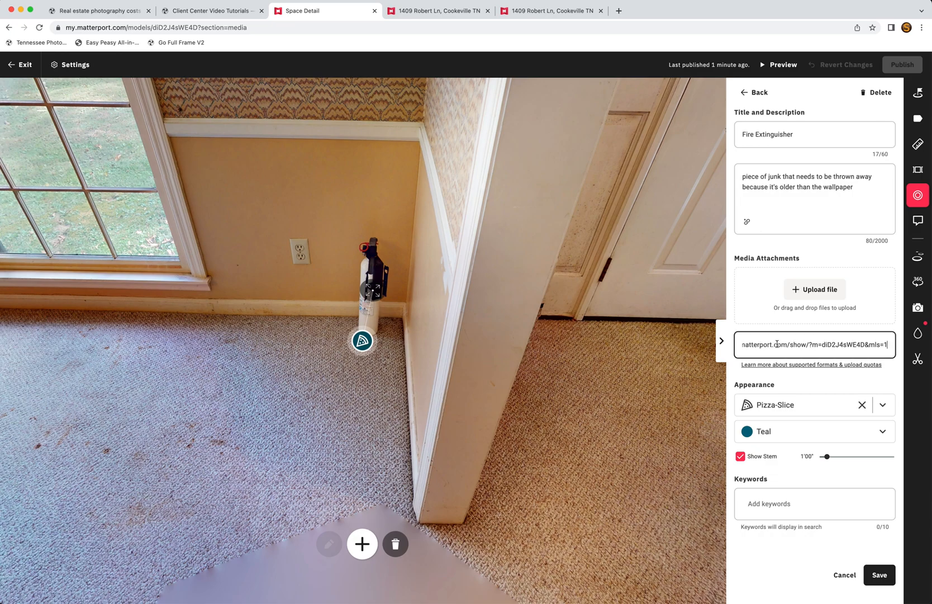
click(879, 574)
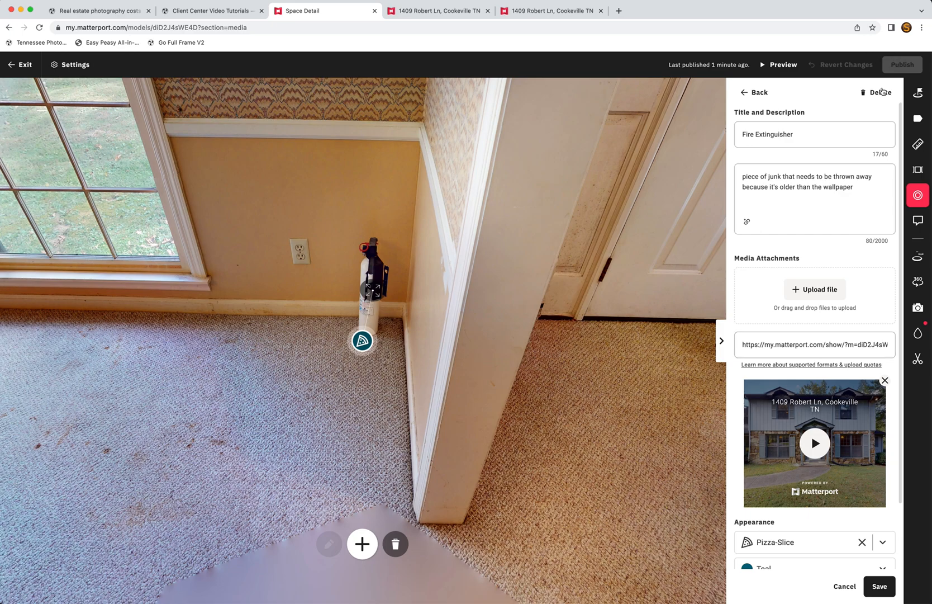
Step: Leave tag editing, close the tag list and turn toward the front door
click(757, 92)
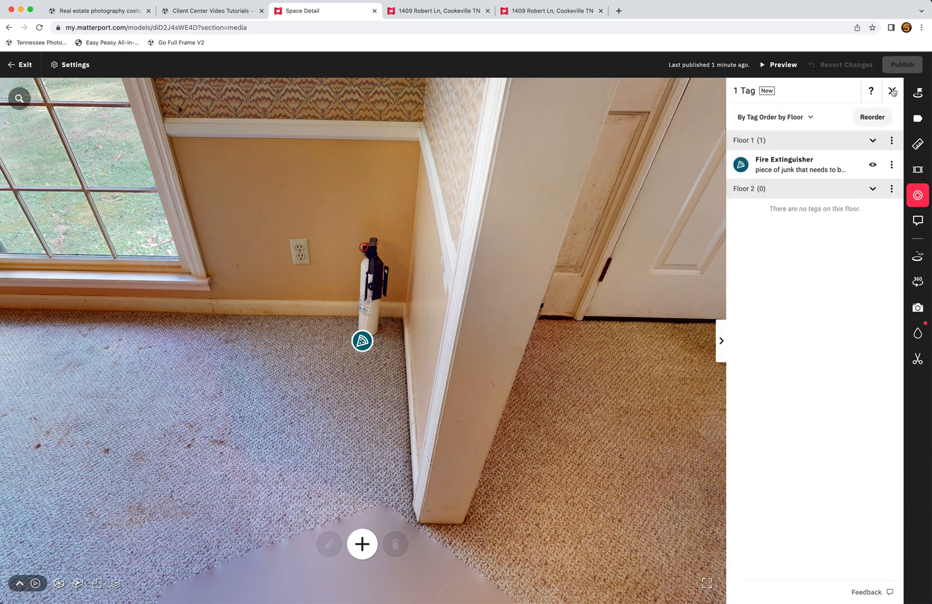
click(893, 91)
click(893, 93)
drag(579, 222, 673, 294)
click(430, 11)
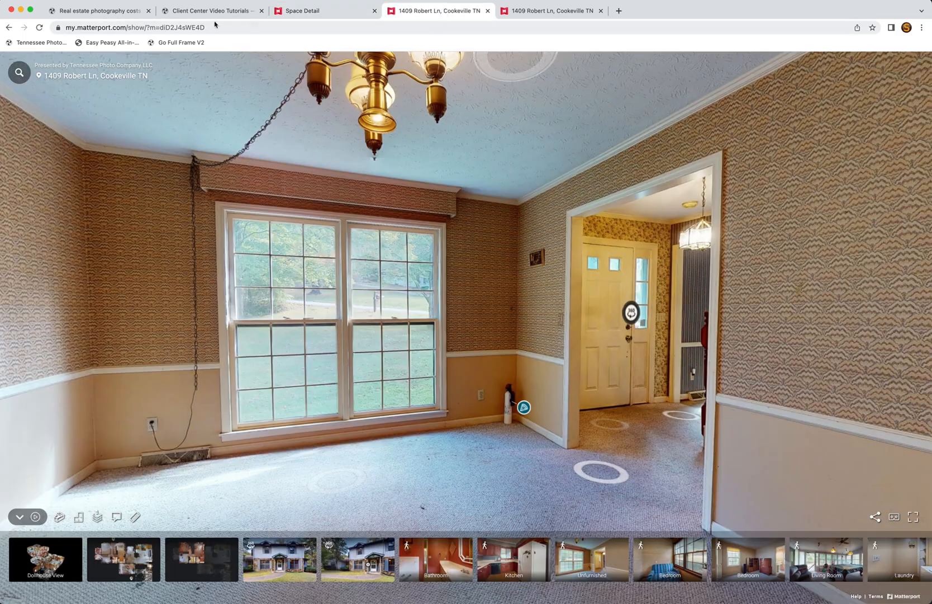
click(39, 28)
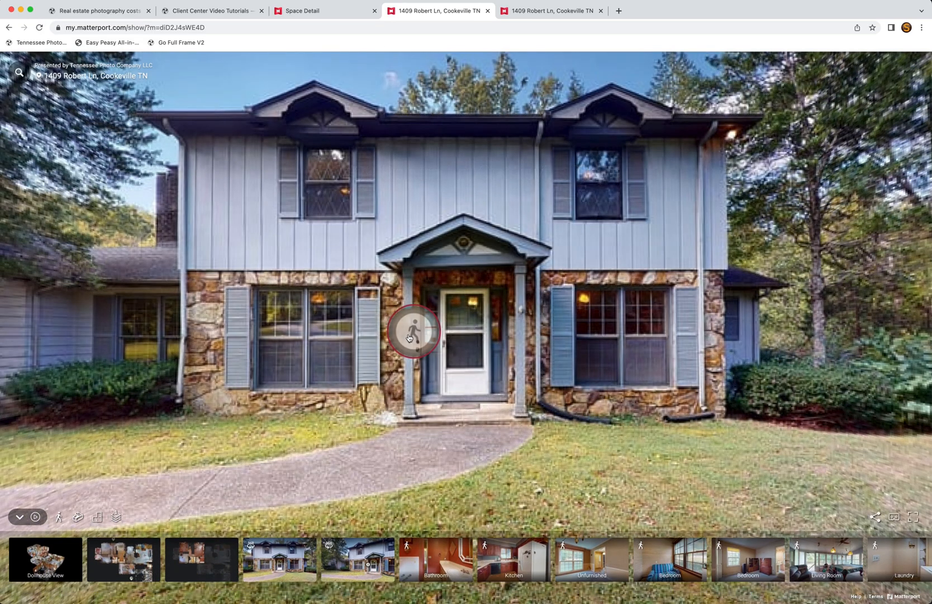
click(409, 338)
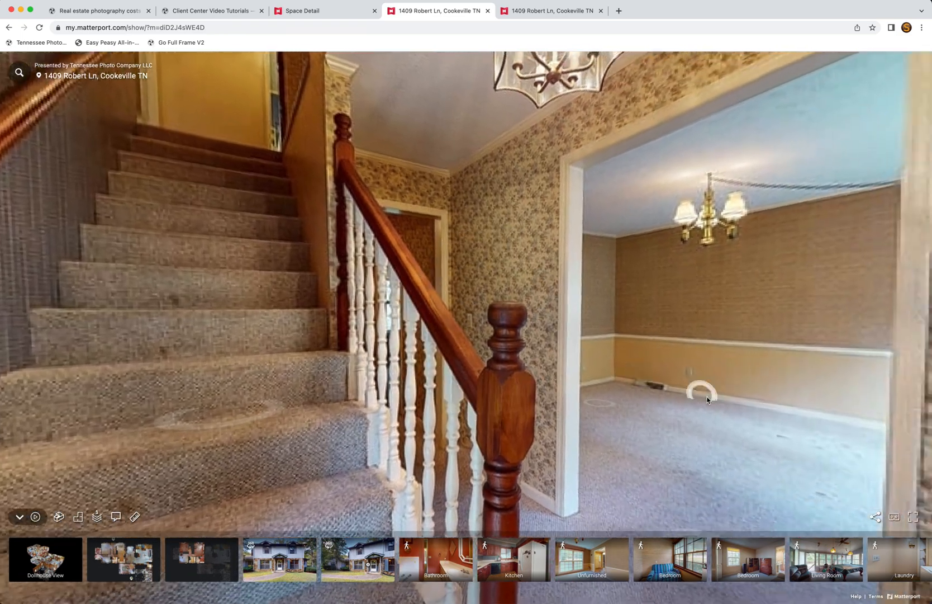
drag(707, 399, 690, 402)
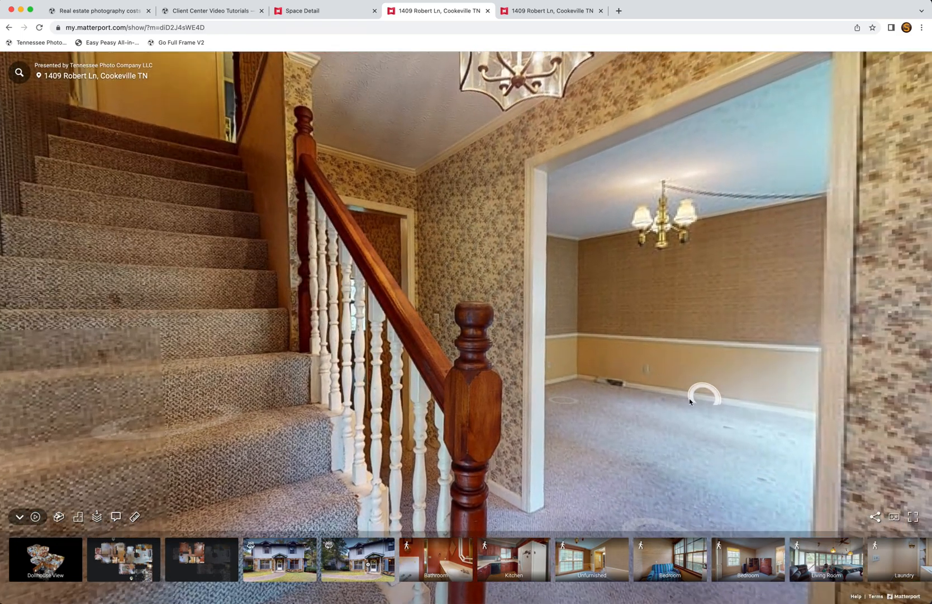
click(582, 404)
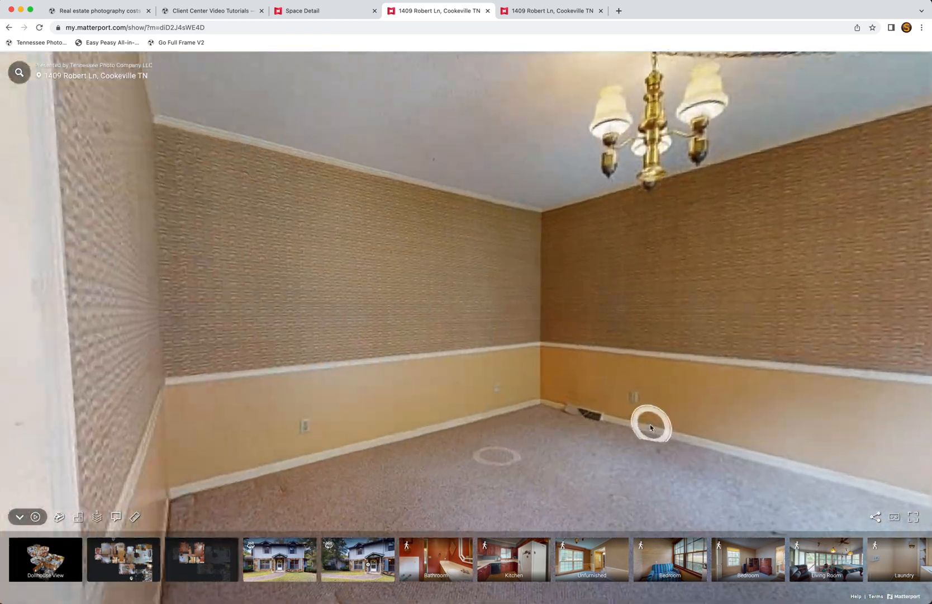
click(498, 454)
drag(679, 411, 250, 390)
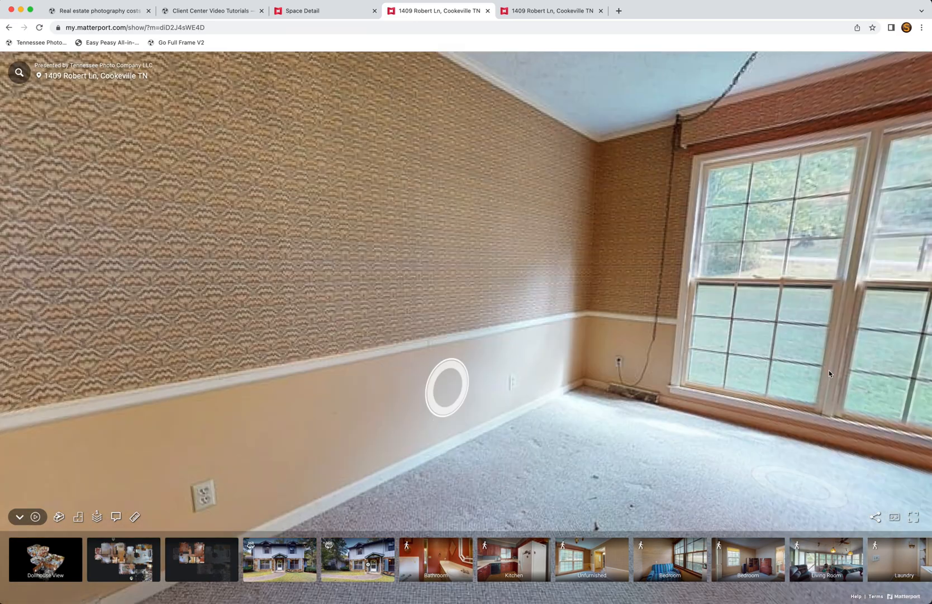
drag(829, 370, 514, 372)
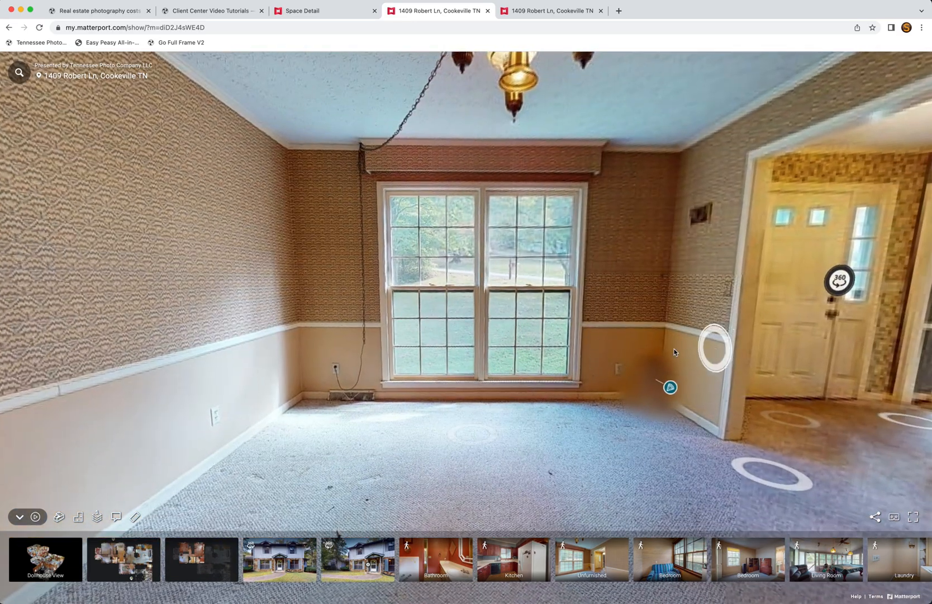
drag(715, 355, 502, 367)
click(498, 387)
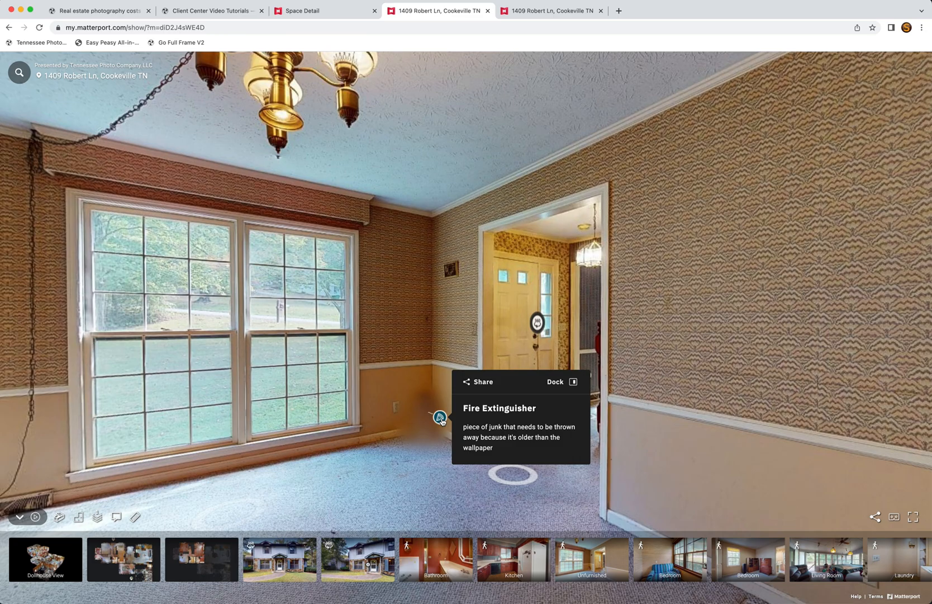
click(440, 418)
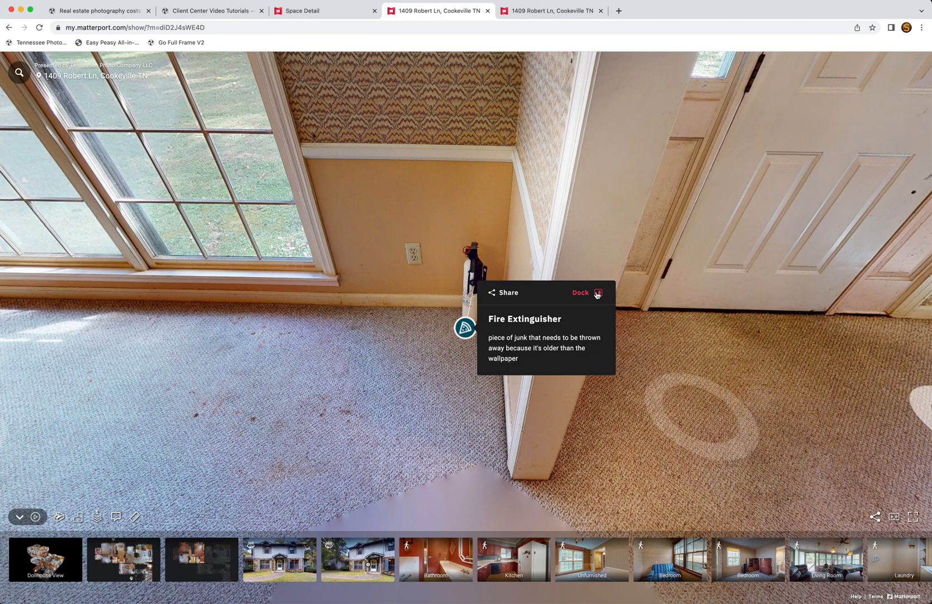
click(597, 292)
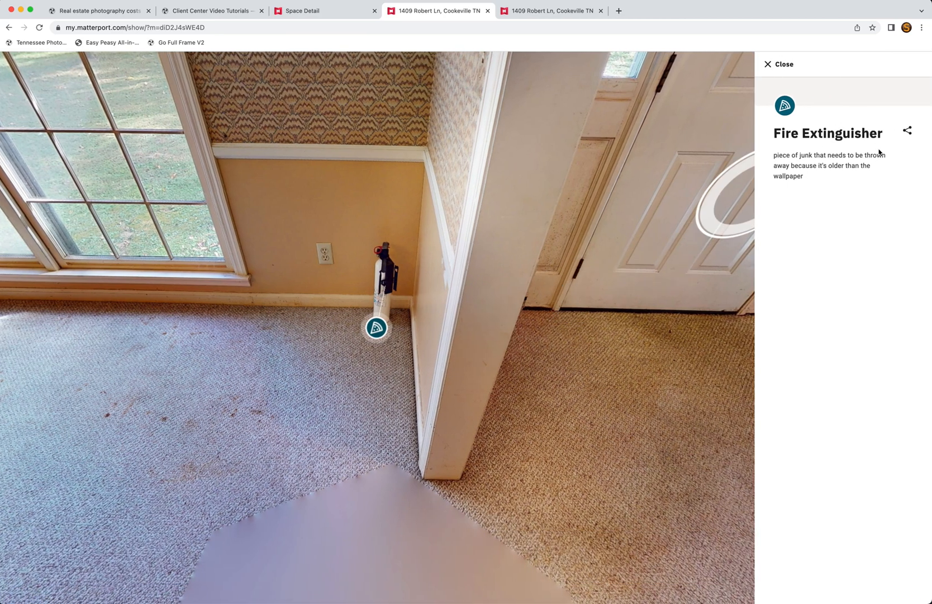
click(319, 12)
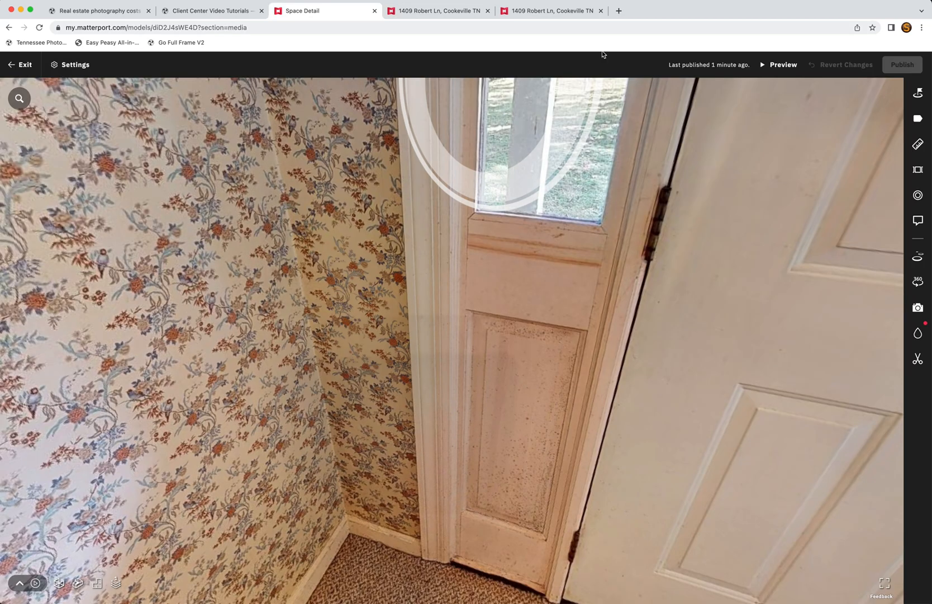
click(23, 65)
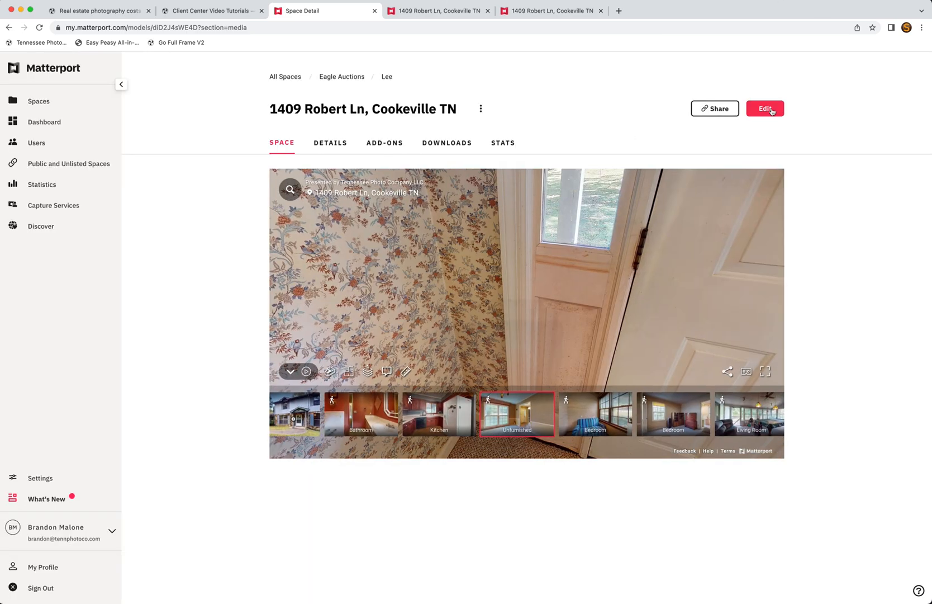
Step: Reopen the space for editing and walk through the doorway into the carpeted room
click(765, 109)
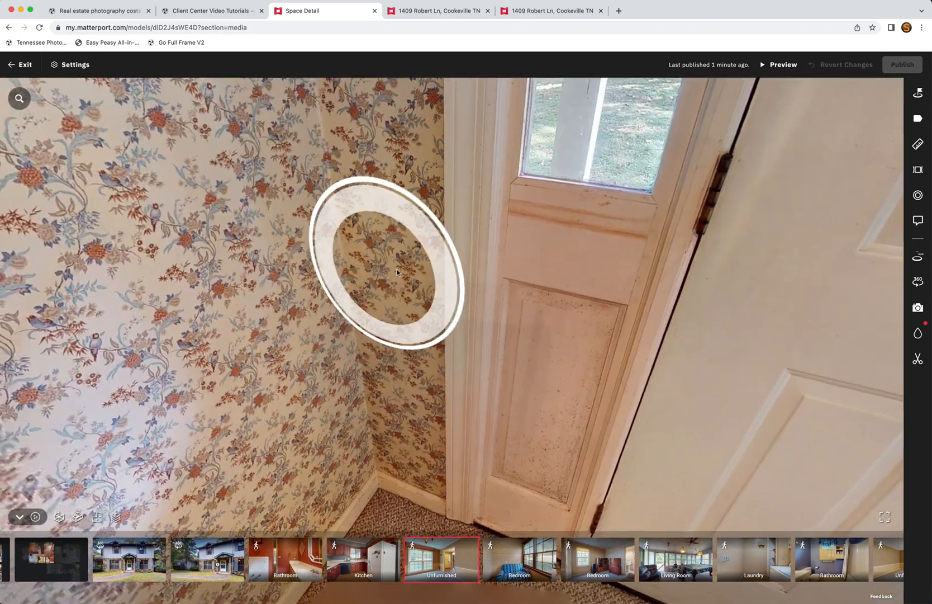
drag(398, 272, 776, 254)
scroll(288, 305, down, 5)
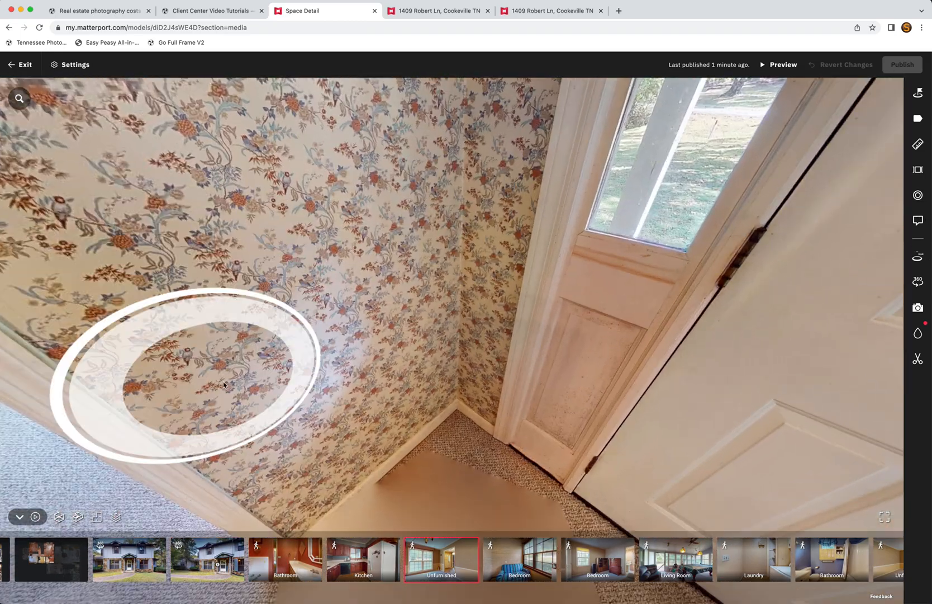
scroll(231, 353, down, 3)
scroll(599, 339, up, 5)
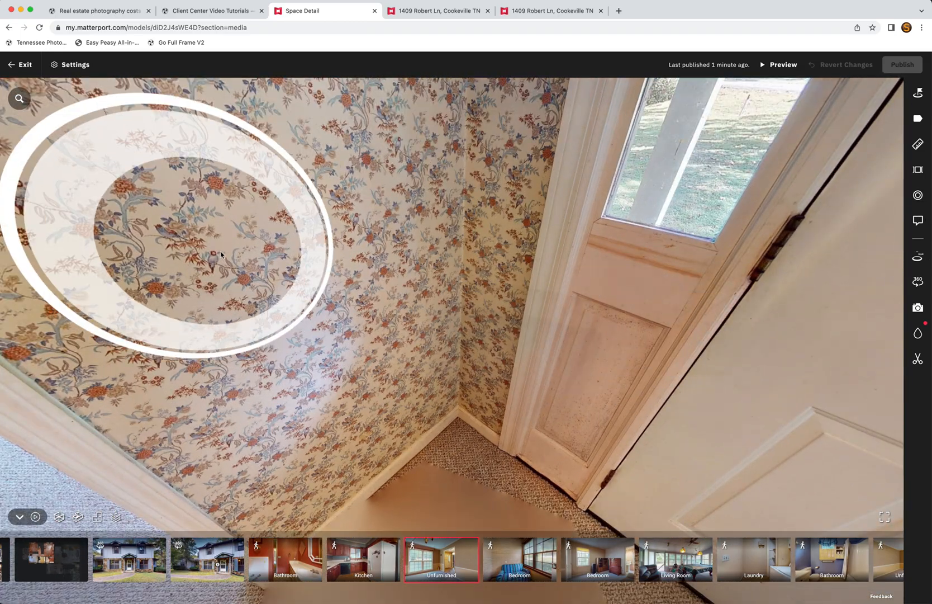
drag(167, 258, 688, 325)
click(389, 427)
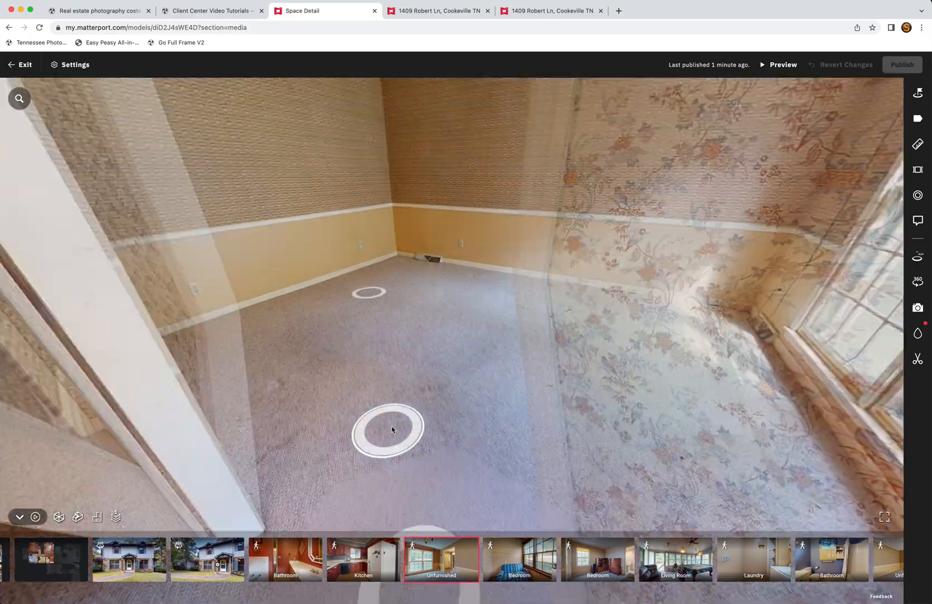
Step: Turn to the fire extinguisher corner by the door and bring up the tag list
drag(503, 323, 447, 329)
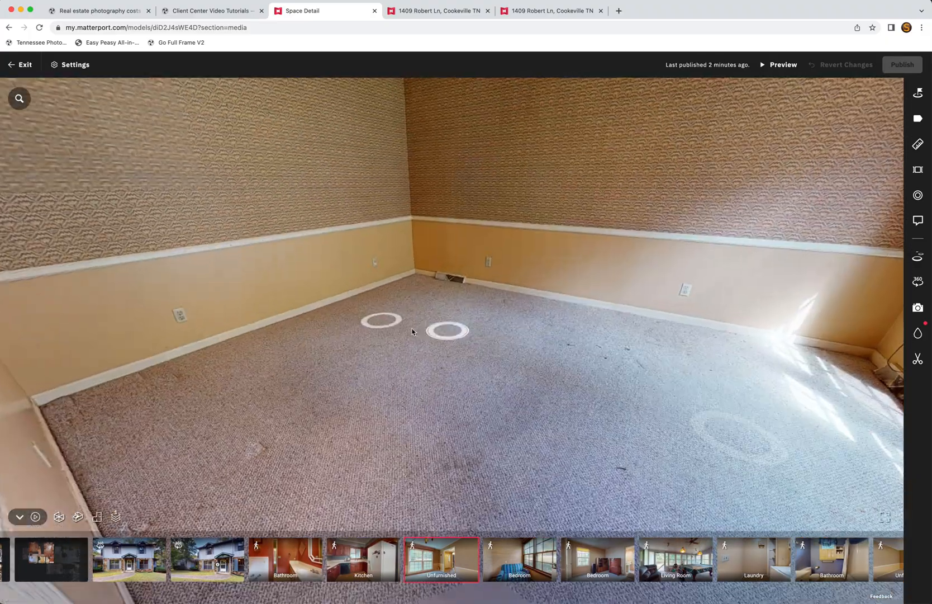
scroll(242, 336, up, 5)
drag(627, 295, 115, 356)
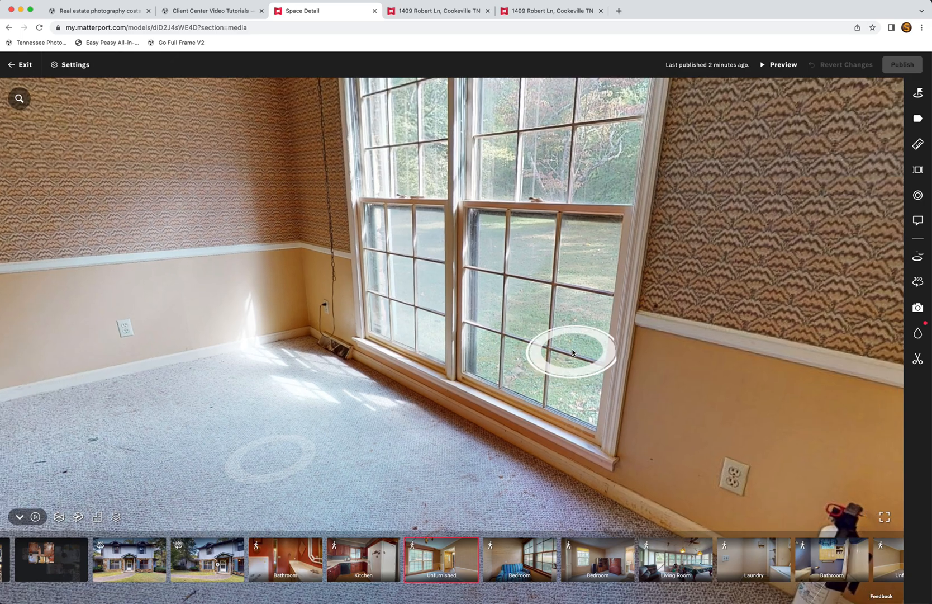
drag(569, 354, 171, 224)
mouse_move(423, 429)
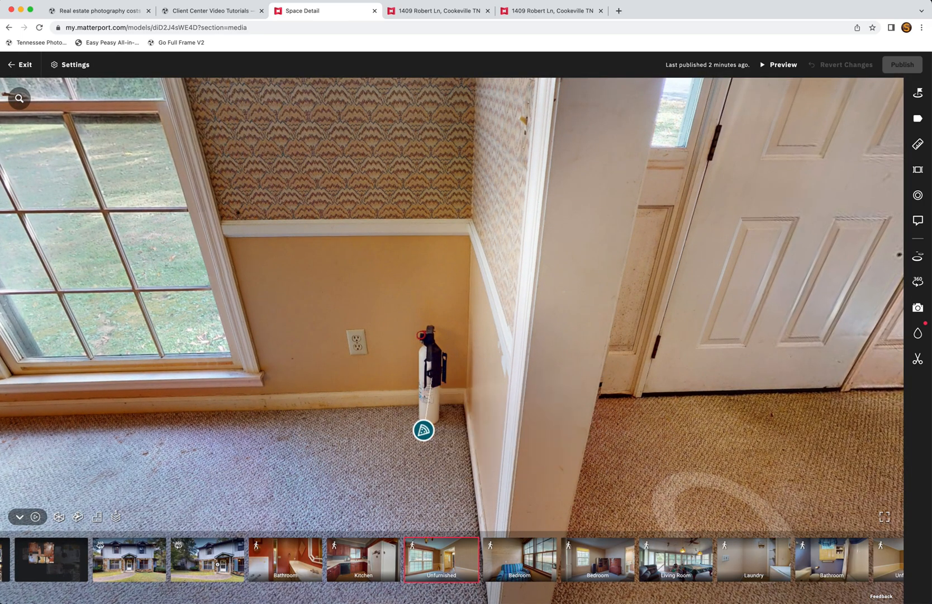
click(916, 196)
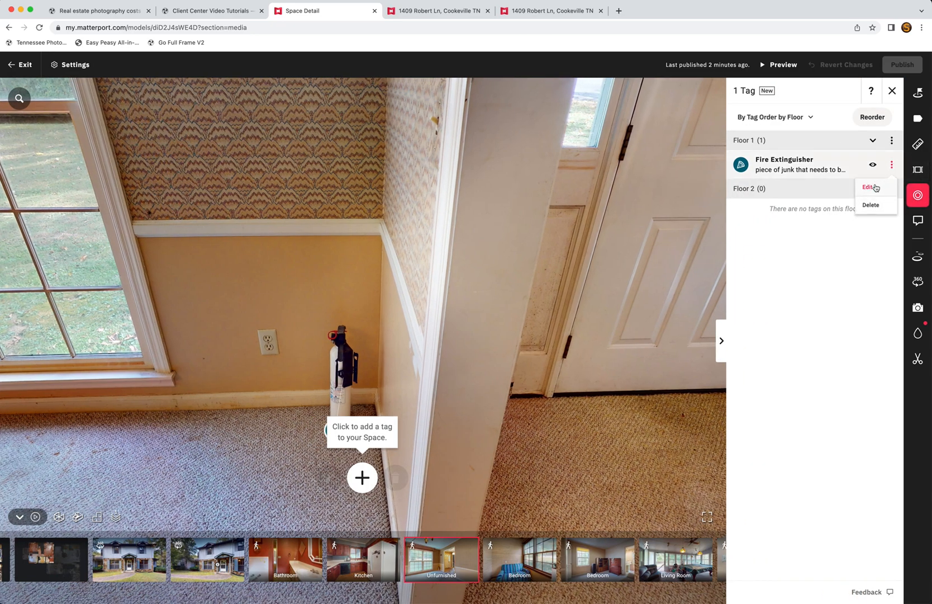
Step: Attach the showcase link to the Fire Extinguisher tag, save, publish, and switch to the public tour
click(870, 187)
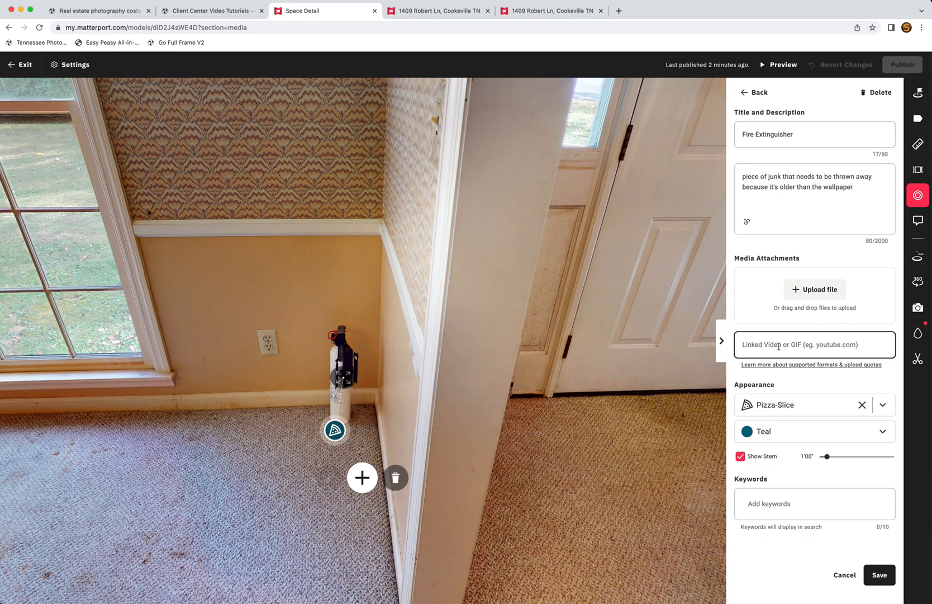
click(881, 572)
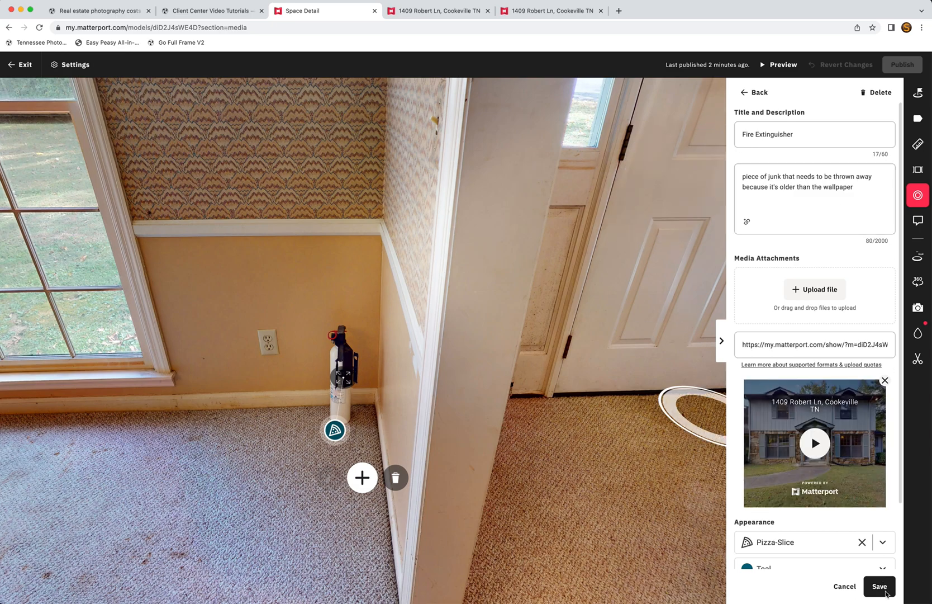
click(880, 587)
click(902, 64)
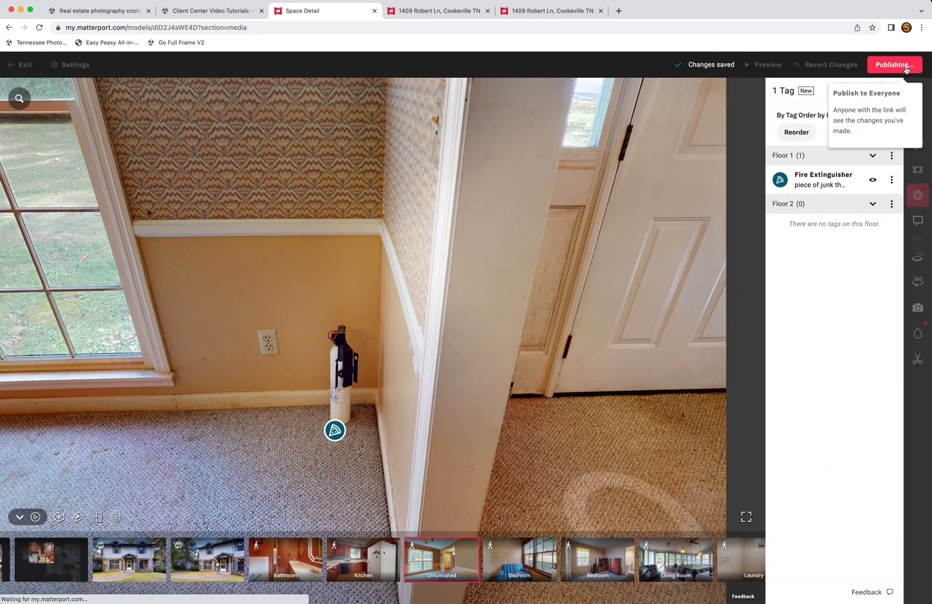
click(439, 11)
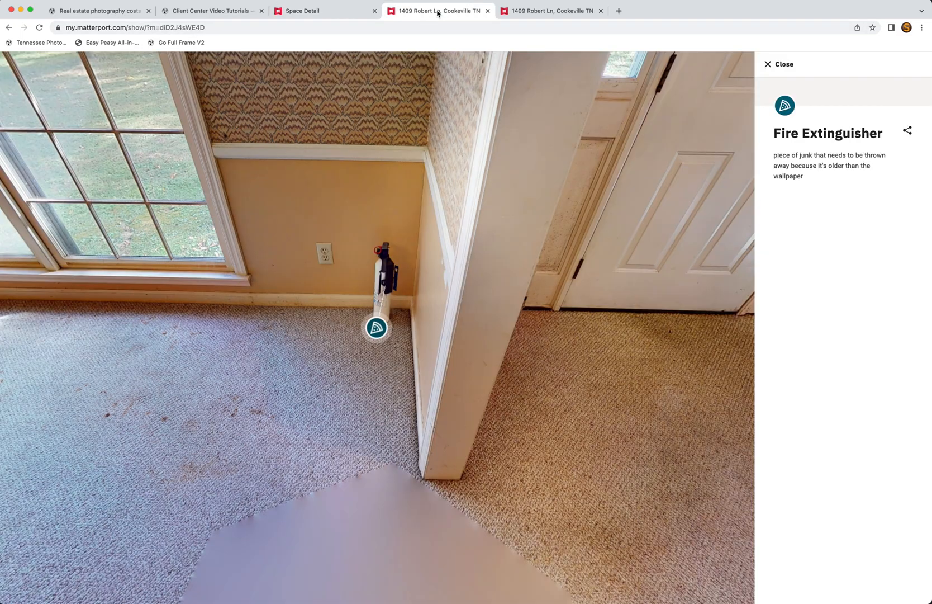
Step: Reload the published tour and walk through the dining room to the window spot
click(41, 28)
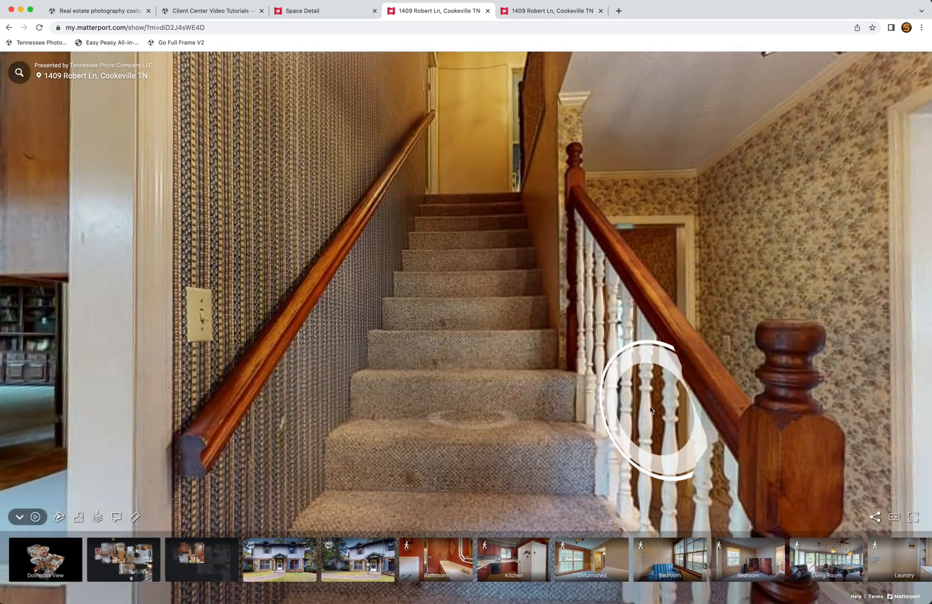
click(646, 397)
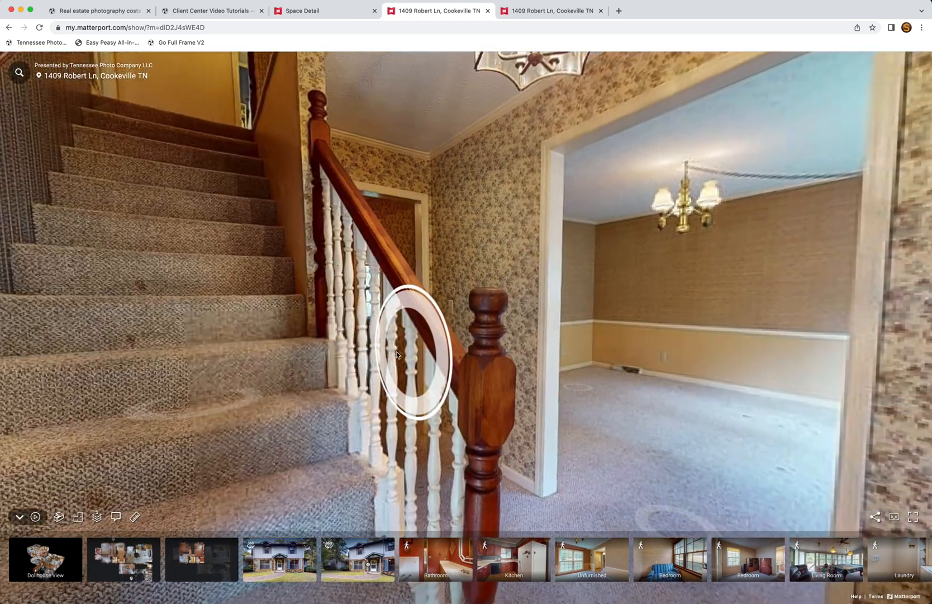
click(586, 378)
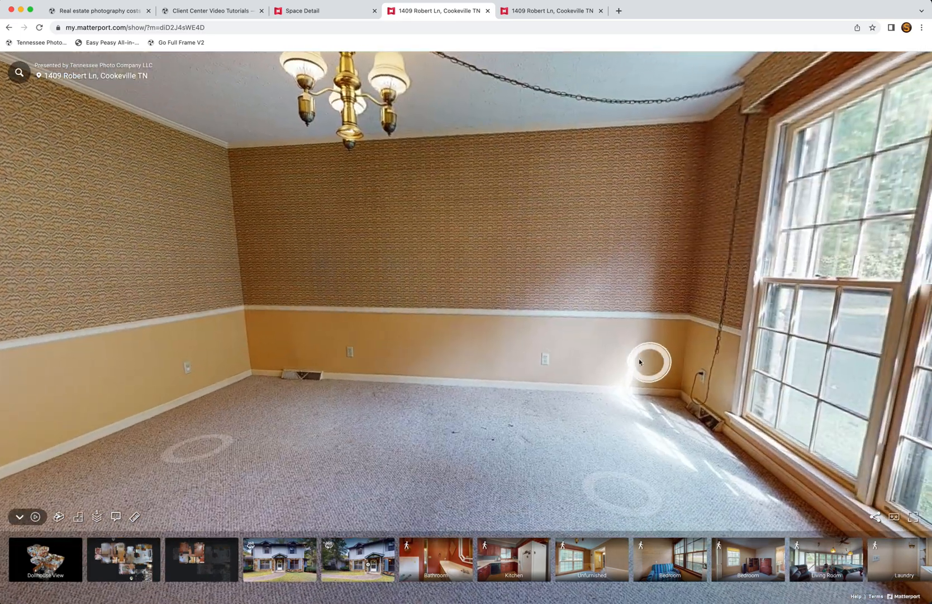
click(640, 362)
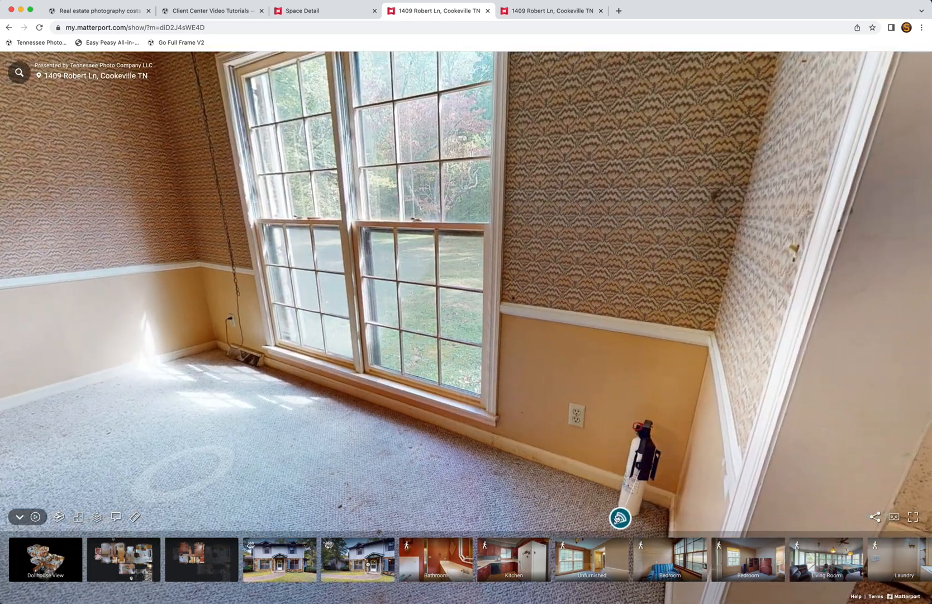
Step: Open the Fire Extinguisher tag and dock its card showing the linked tour media, then close it
click(619, 517)
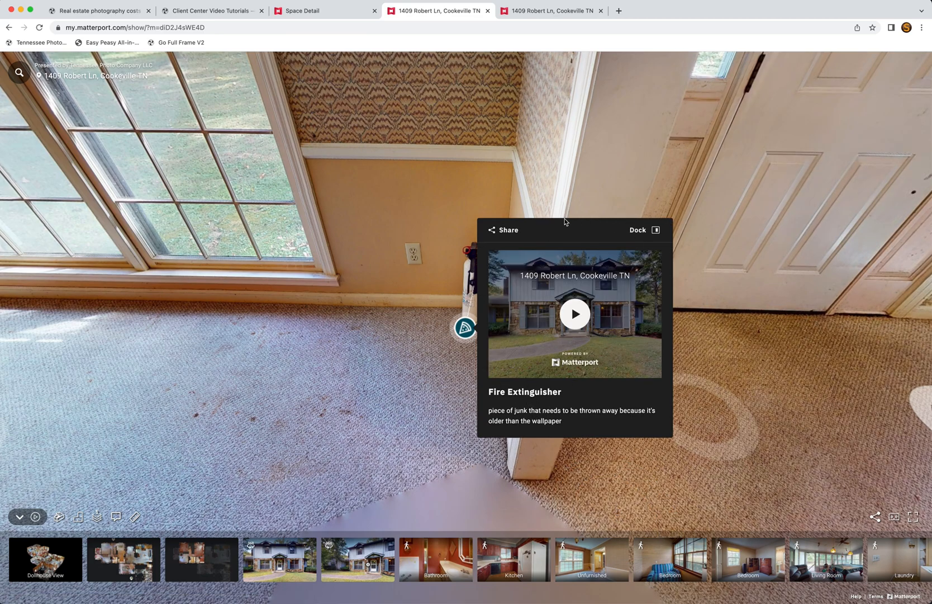
click(656, 231)
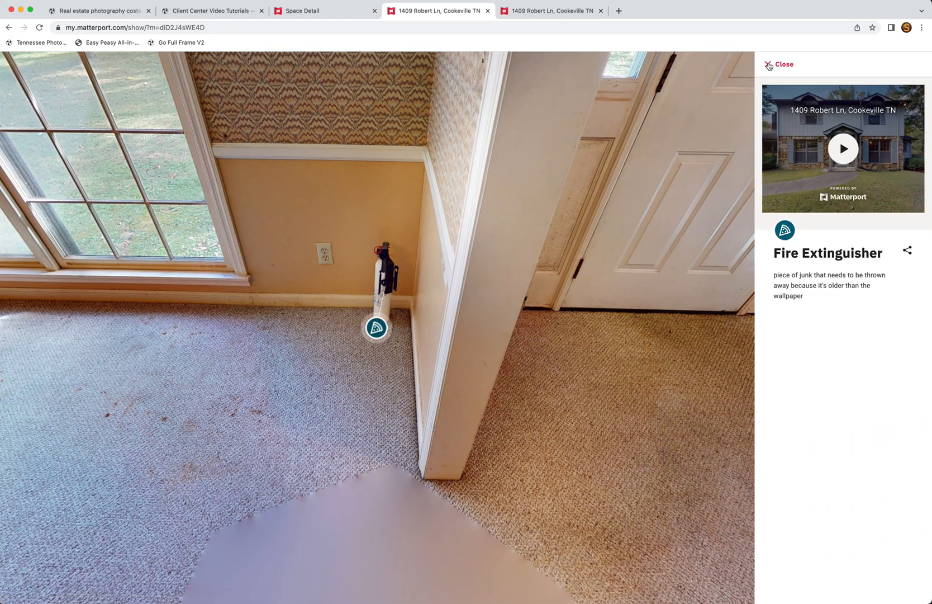
click(769, 66)
Step: Walk from the stairway hallway past the round-table room into the kitchen
click(631, 238)
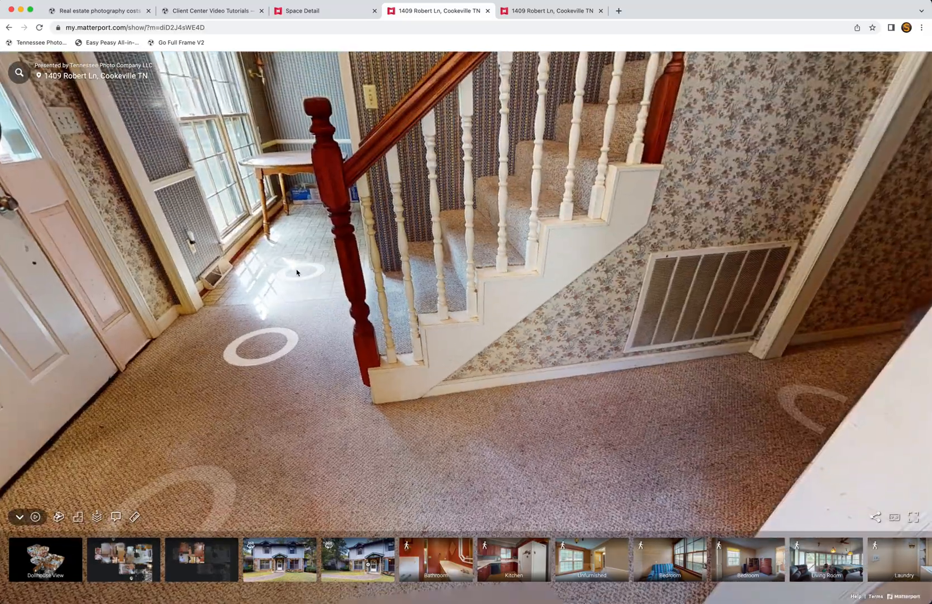
click(313, 272)
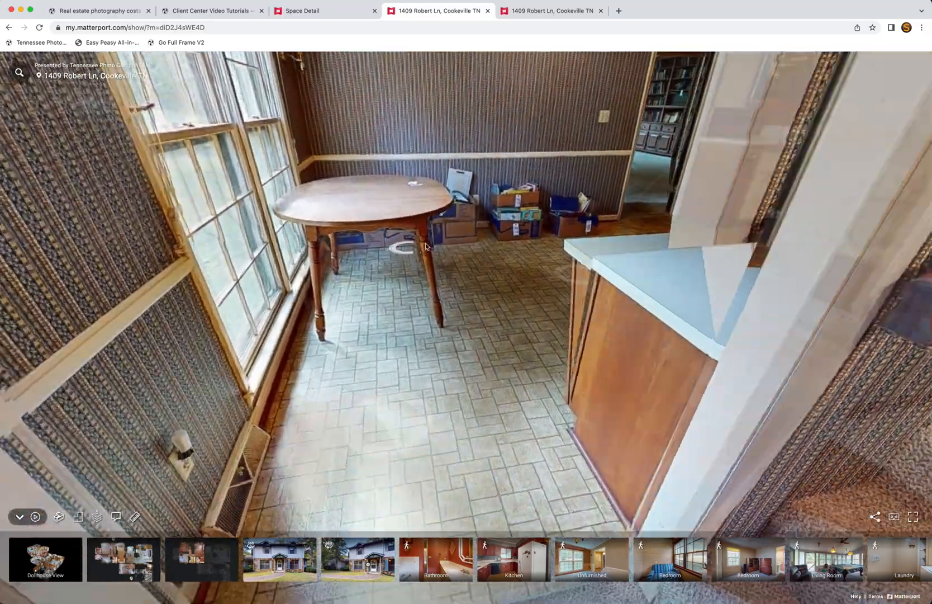
click(696, 216)
drag(722, 211, 502, 328)
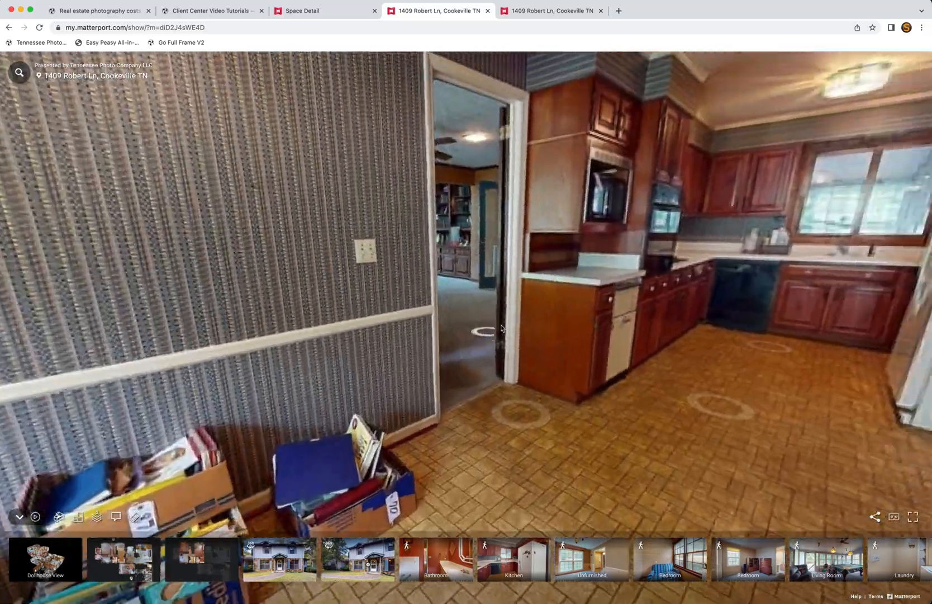
click(502, 328)
drag(603, 289, 417, 288)
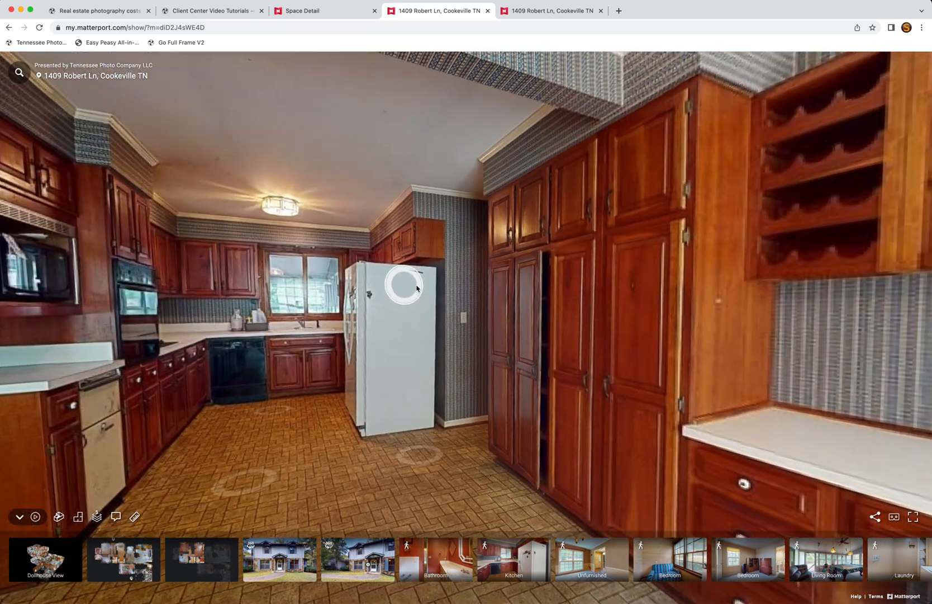
drag(593, 312, 607, 331)
Step: Tour the kitchen's sink, wall oven, cooktop and dishwasher corner
click(491, 407)
drag(498, 423, 685, 394)
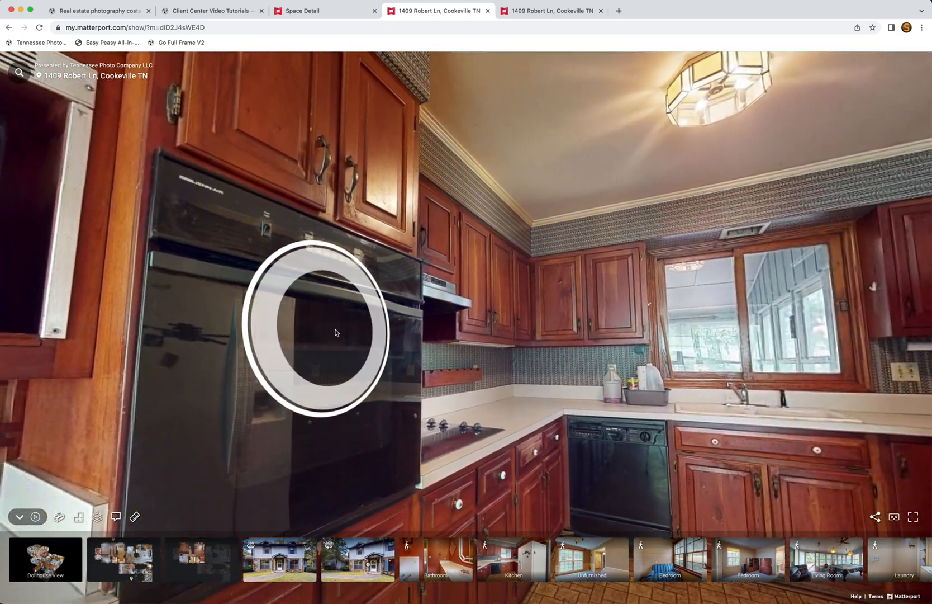
click(529, 324)
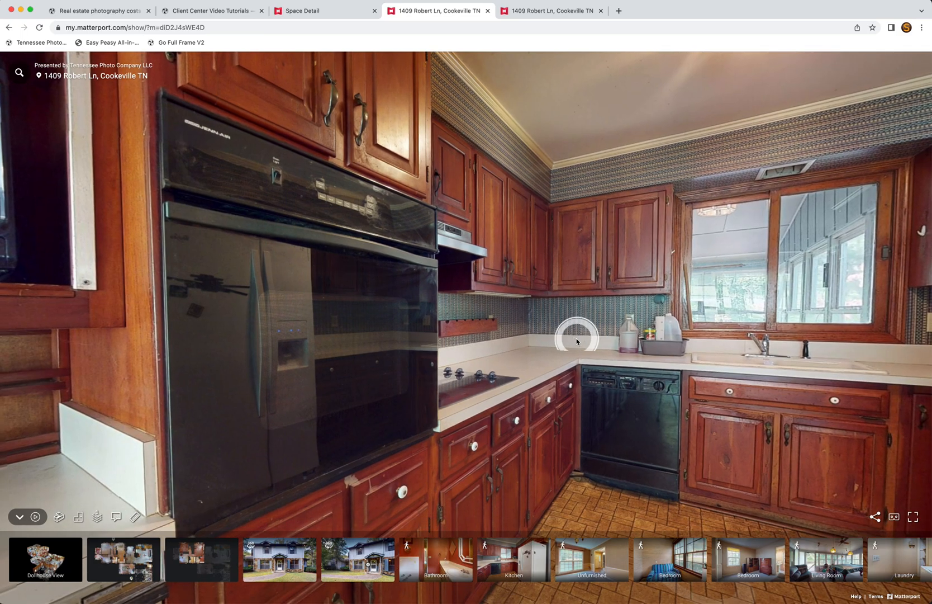
click(478, 393)
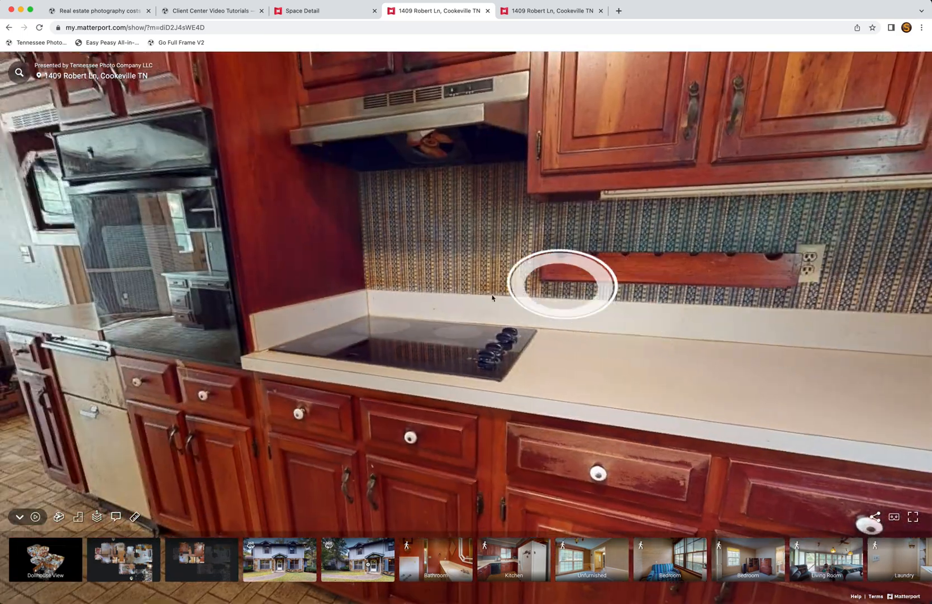
click(718, 371)
Step: Head back through the dining area into the den, facing the brick fireplace
drag(335, 266, 699, 293)
drag(387, 294, 784, 325)
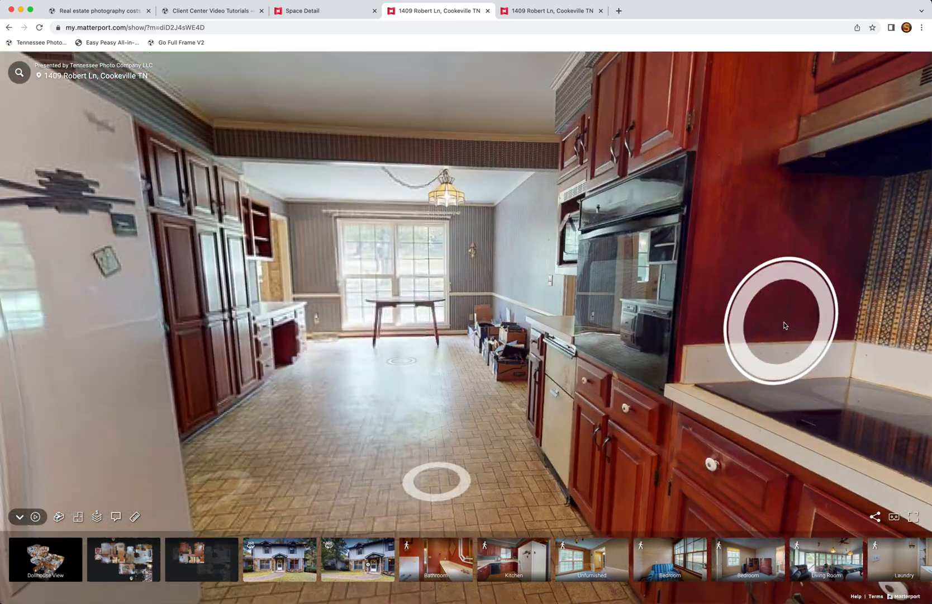
click(449, 351)
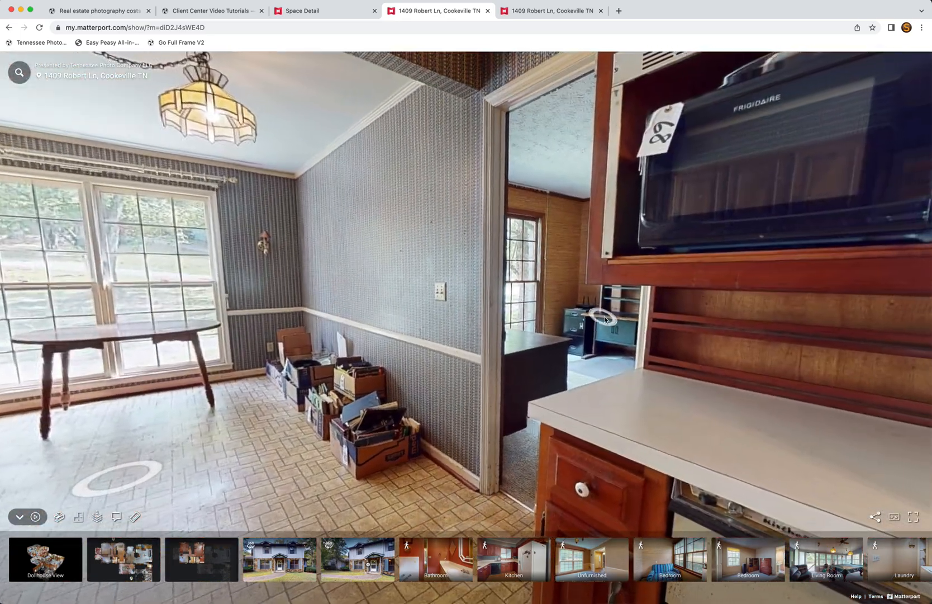
click(605, 320)
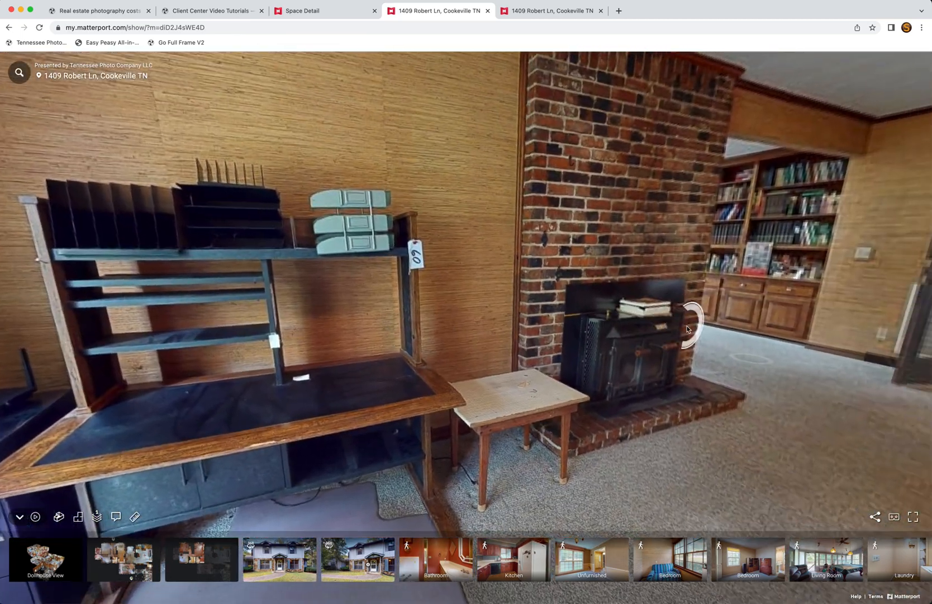
drag(703, 317, 454, 354)
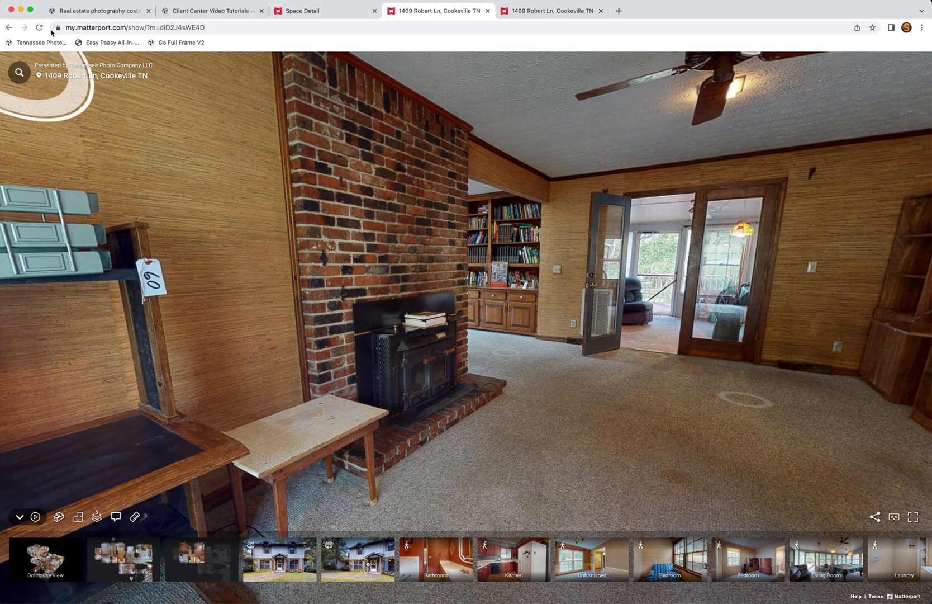
Step: Reopen the space in the editor and bring up its Notes
click(324, 11)
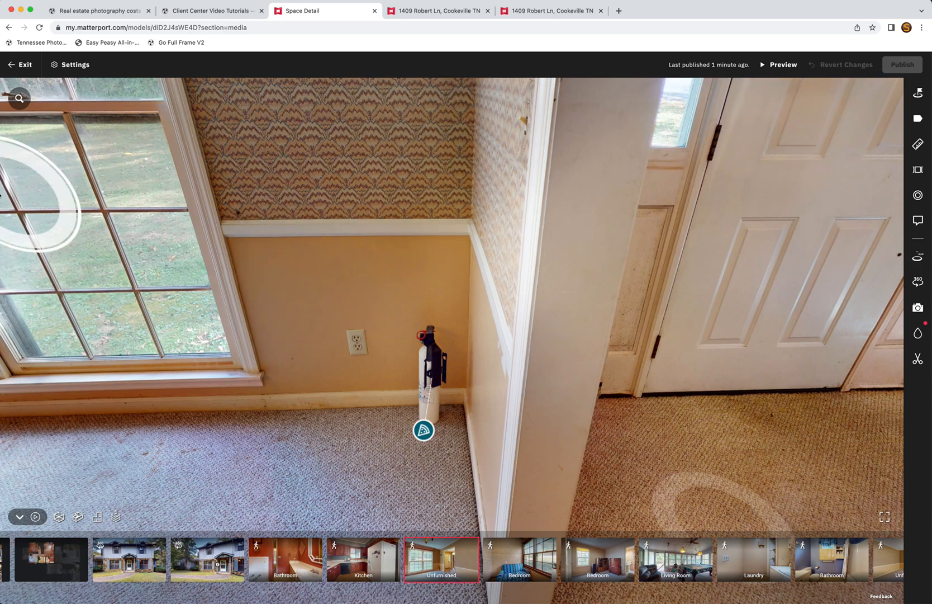
click(22, 65)
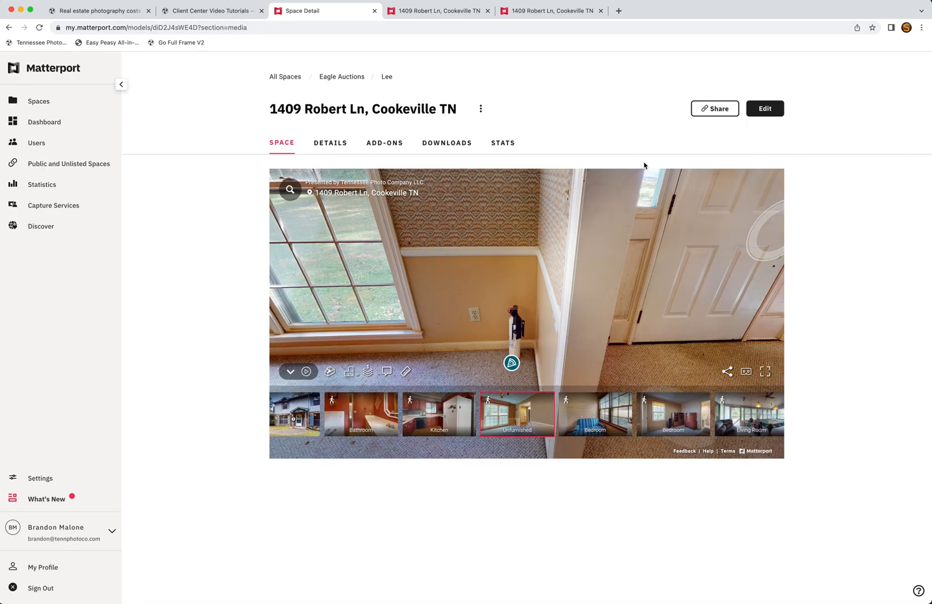
click(765, 108)
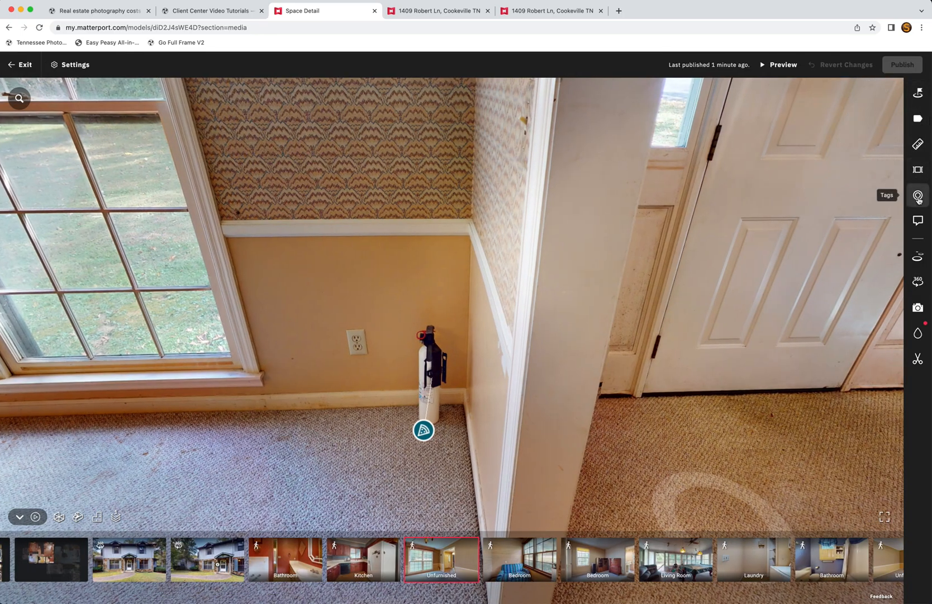
click(918, 221)
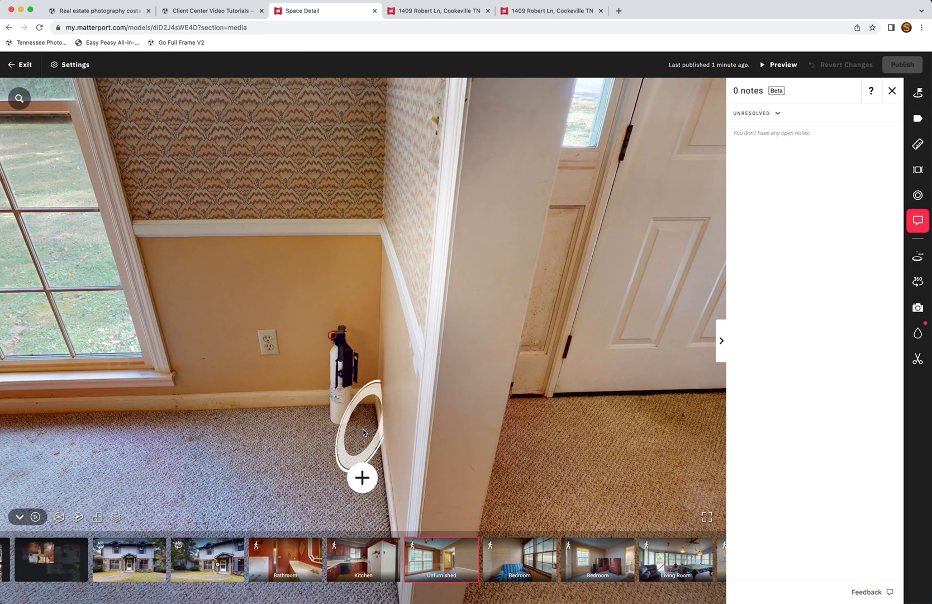
Step: Pin a note reading 'Front Door needs painting' on the front door
click(364, 473)
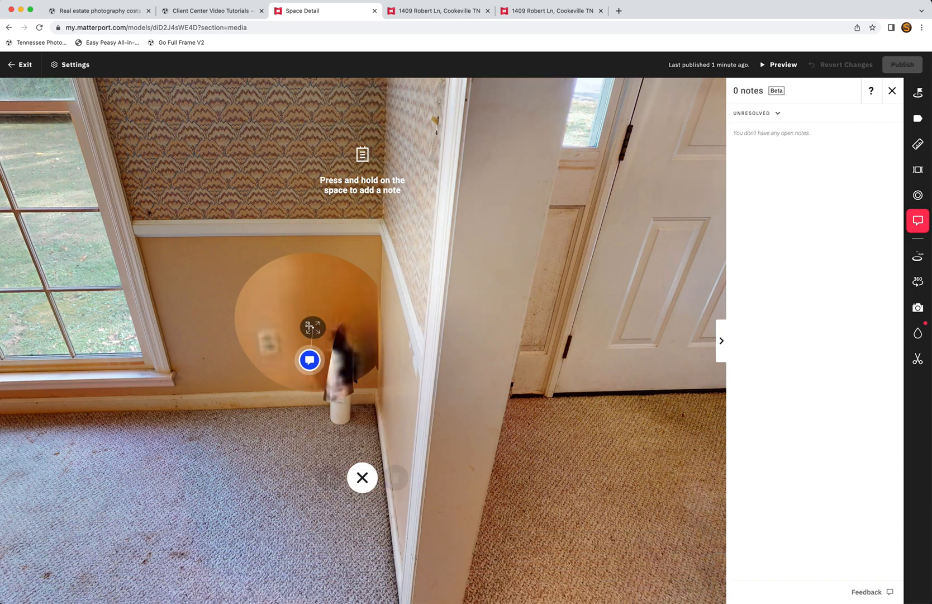
click(663, 190)
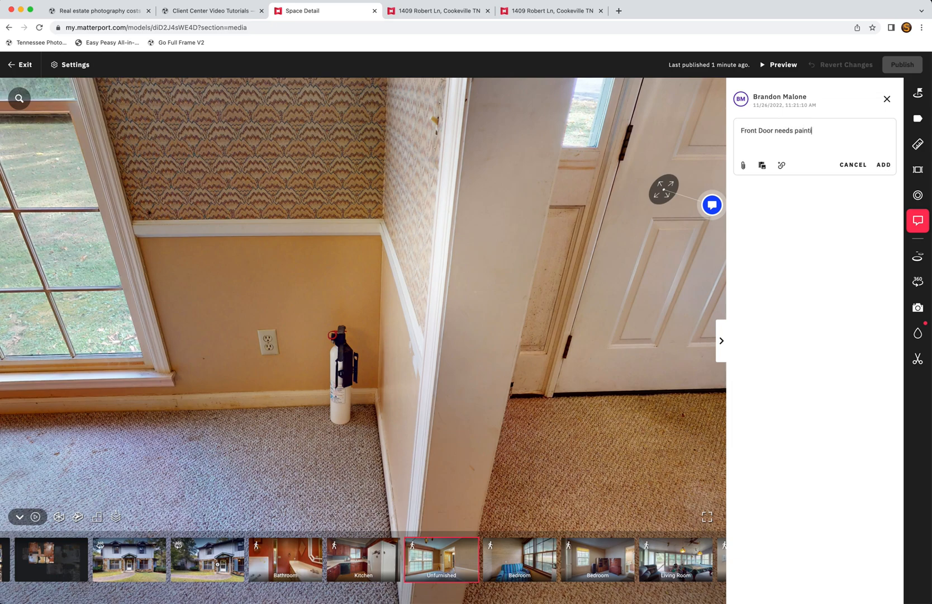
click(881, 165)
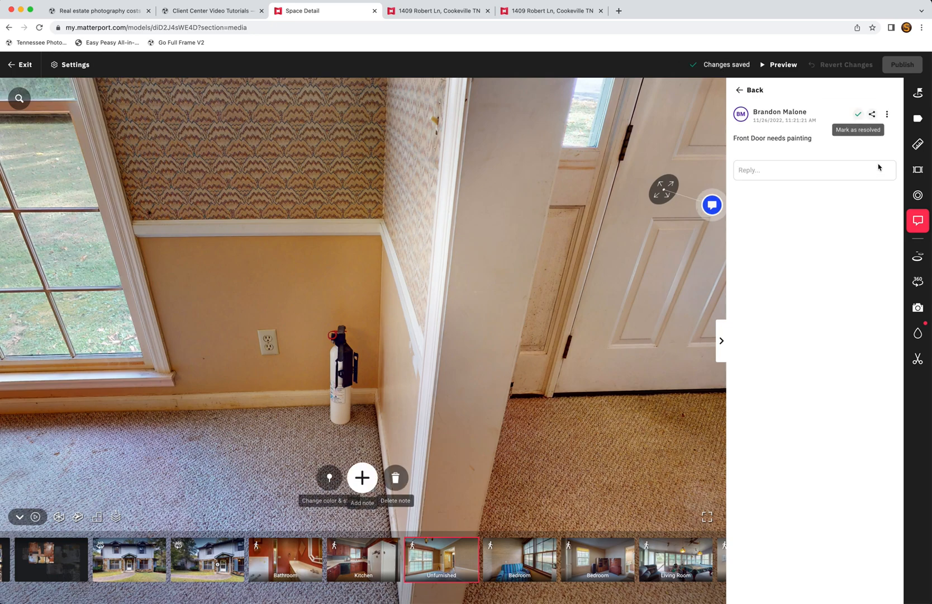
click(748, 93)
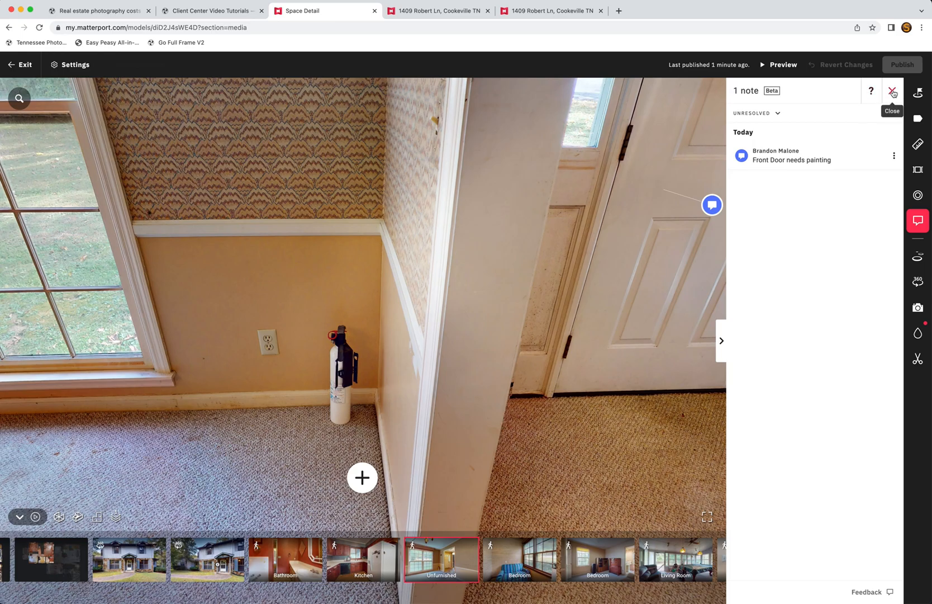
click(893, 93)
click(858, 153)
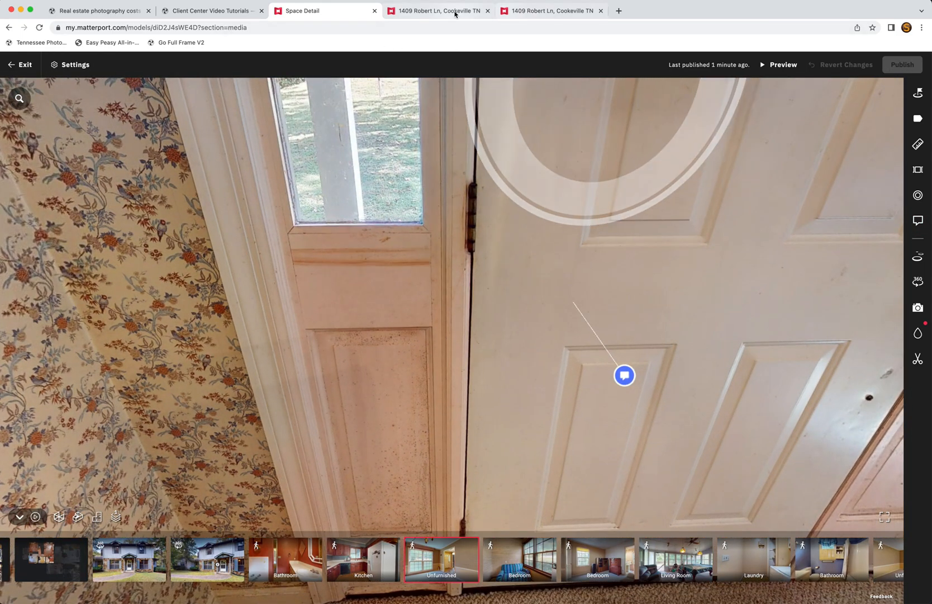
click(455, 12)
key(super+r)
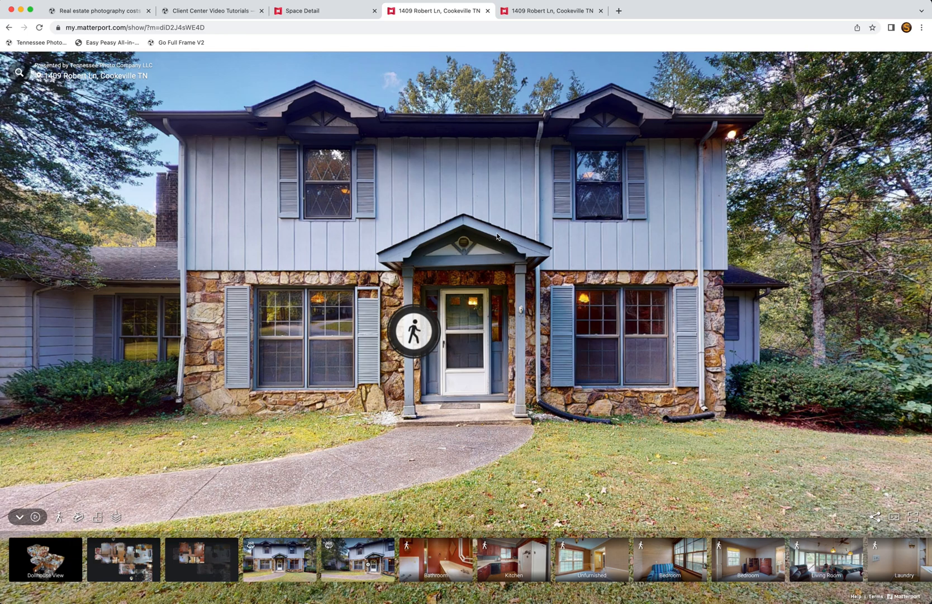
drag(498, 234, 569, 231)
drag(339, 240, 436, 240)
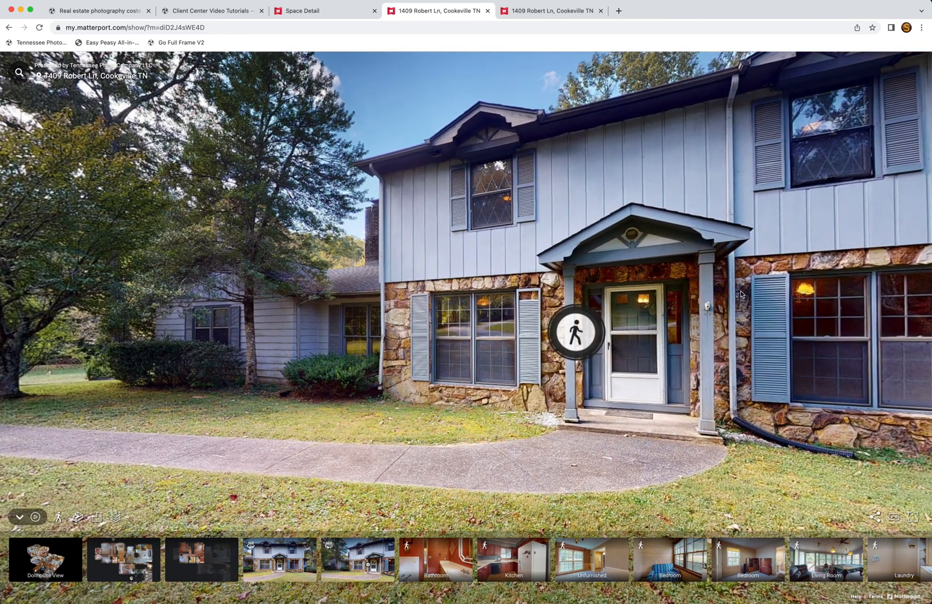